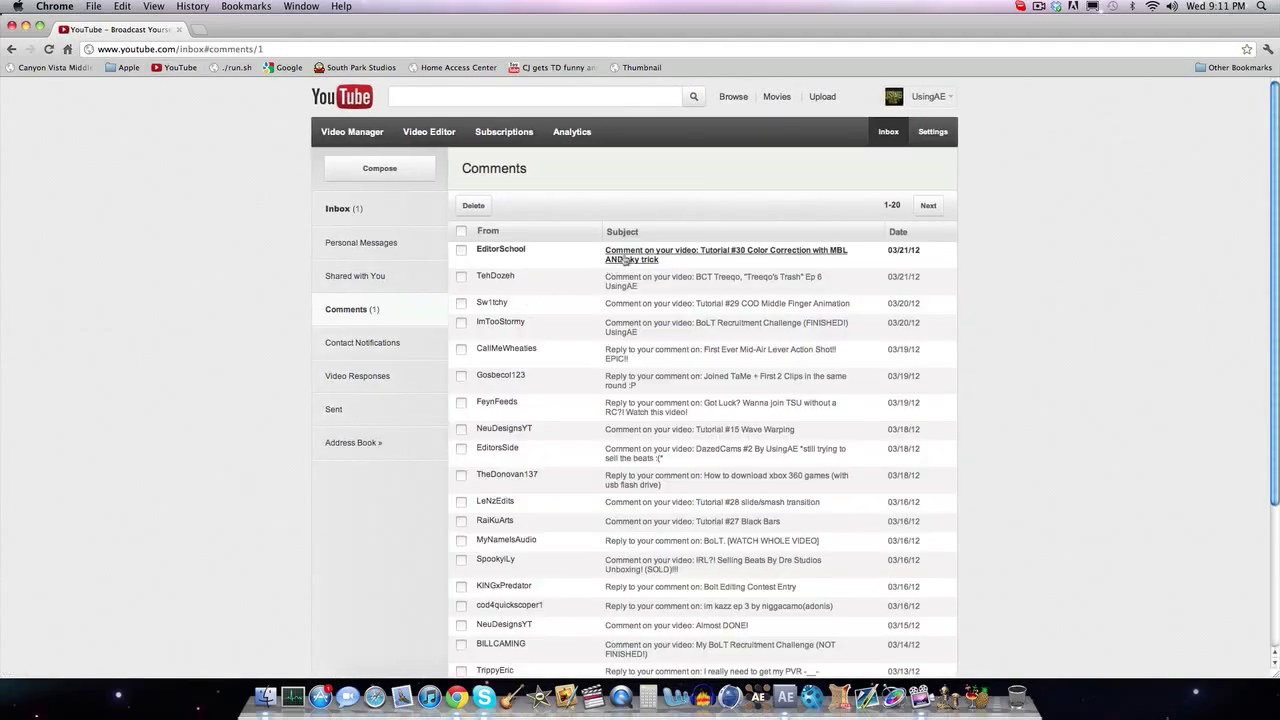
Read the newest comment in the inbox and look through the Video Manager uploads for the BCT Treeqo Ep 6 video.
click(625, 260)
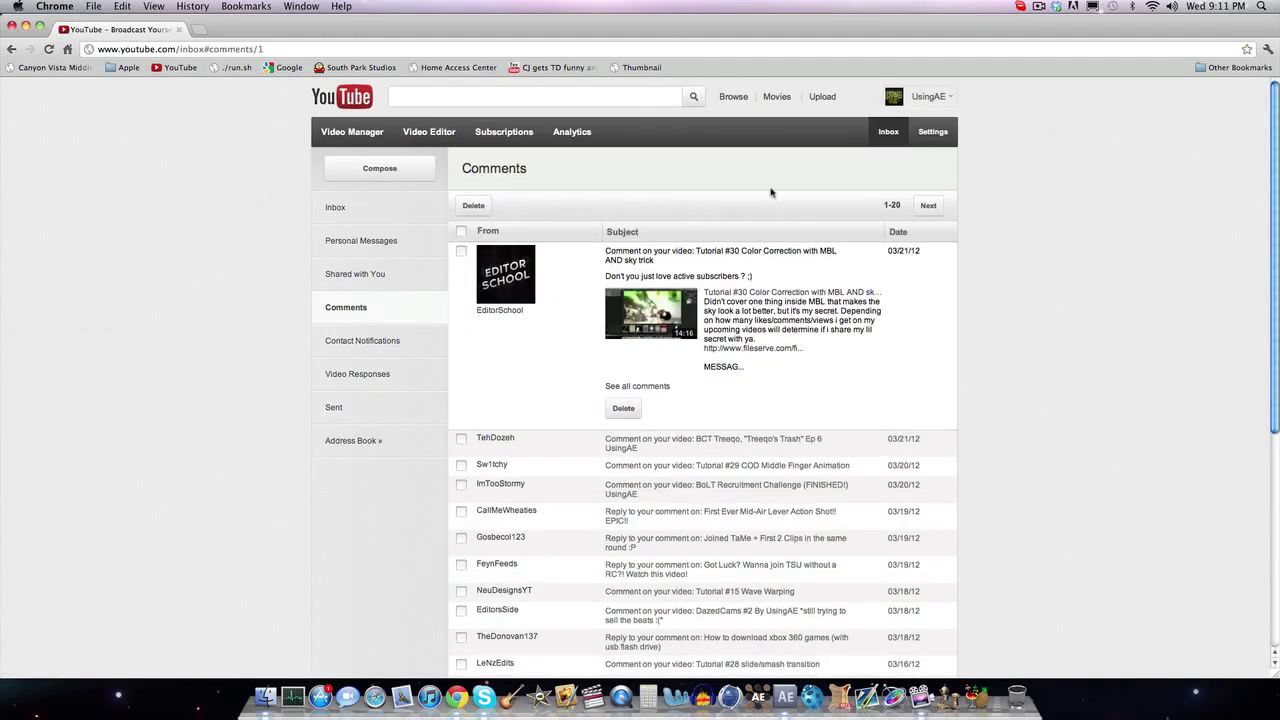
click(918, 96)
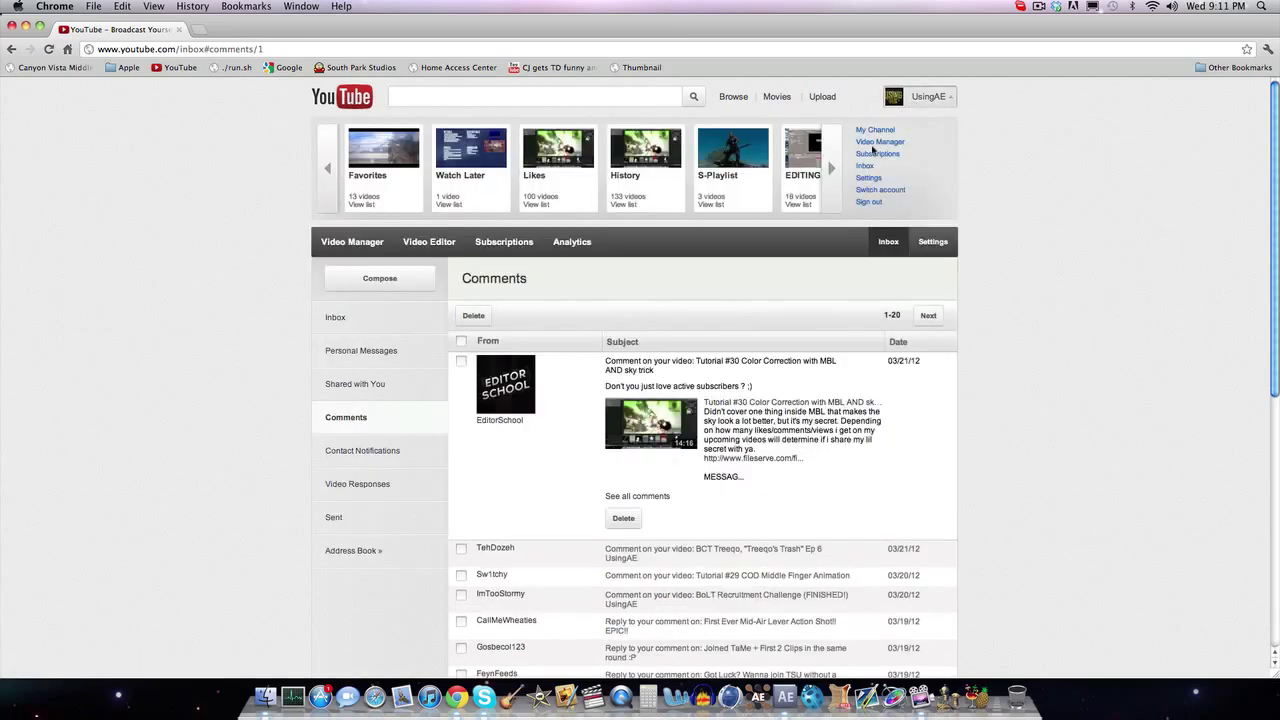
click(873, 143)
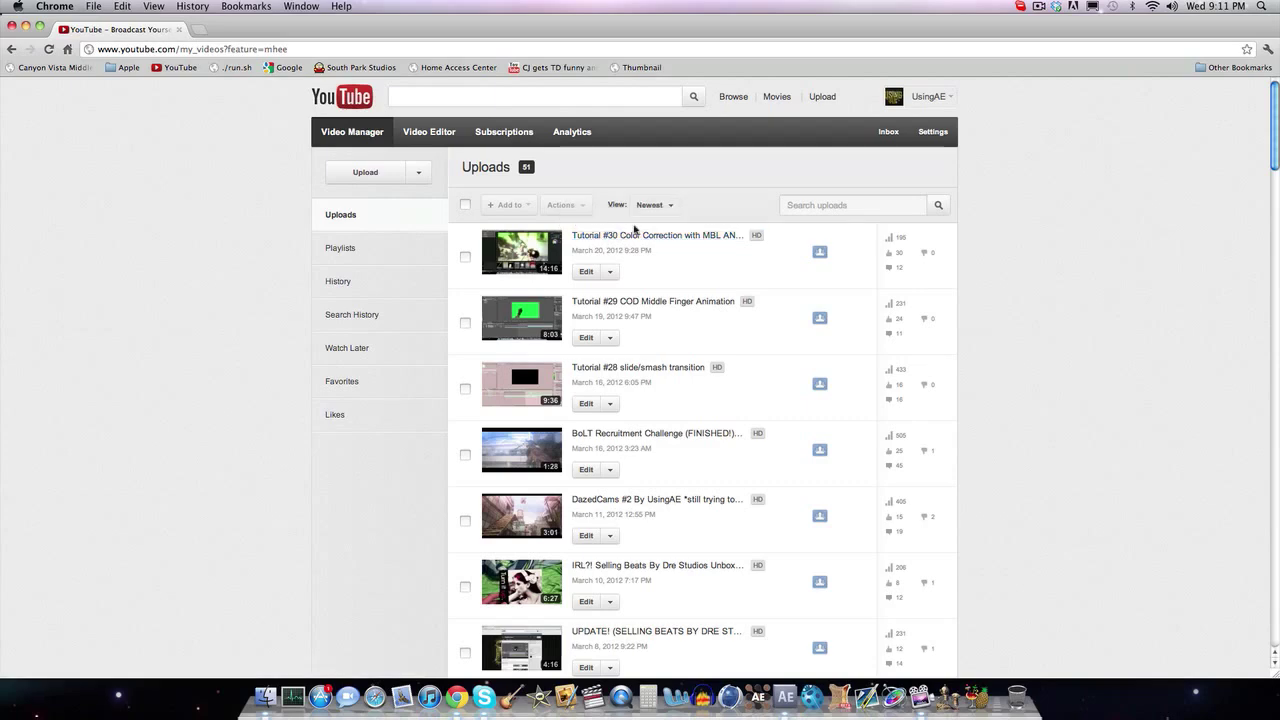
click(897, 97)
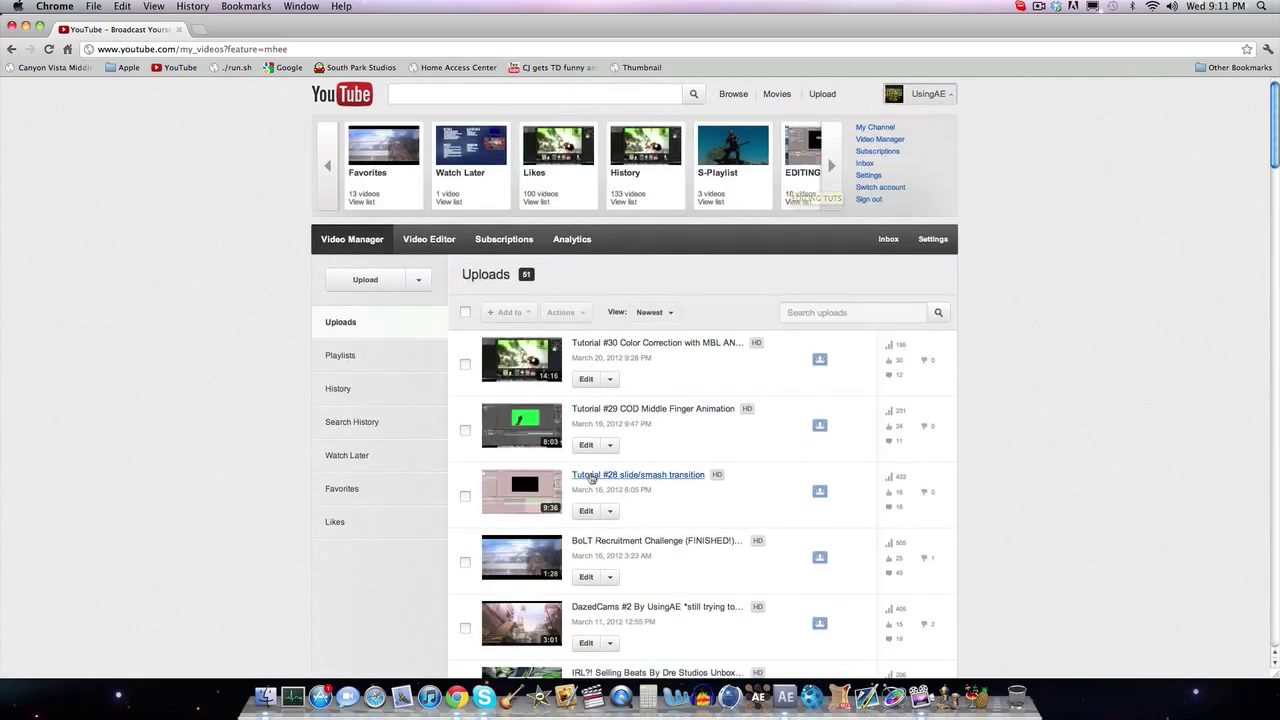
scroll(591, 478, down, 10)
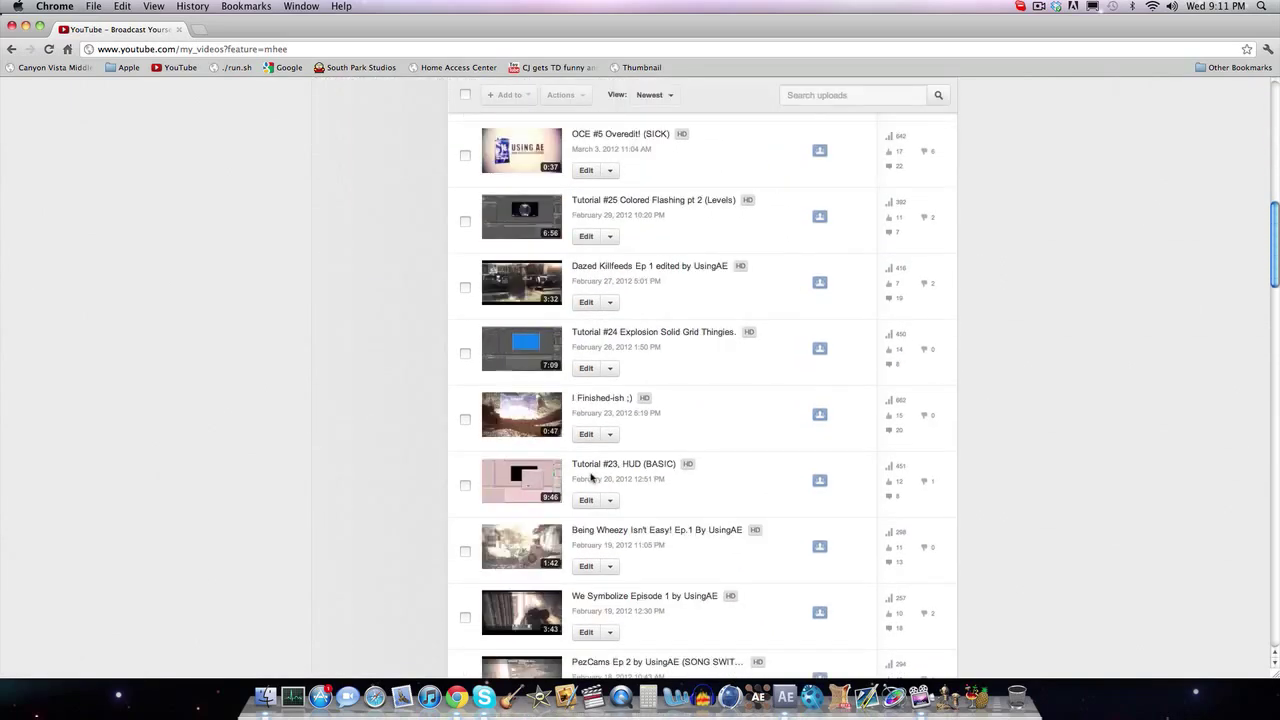
scroll(591, 478, down, 6)
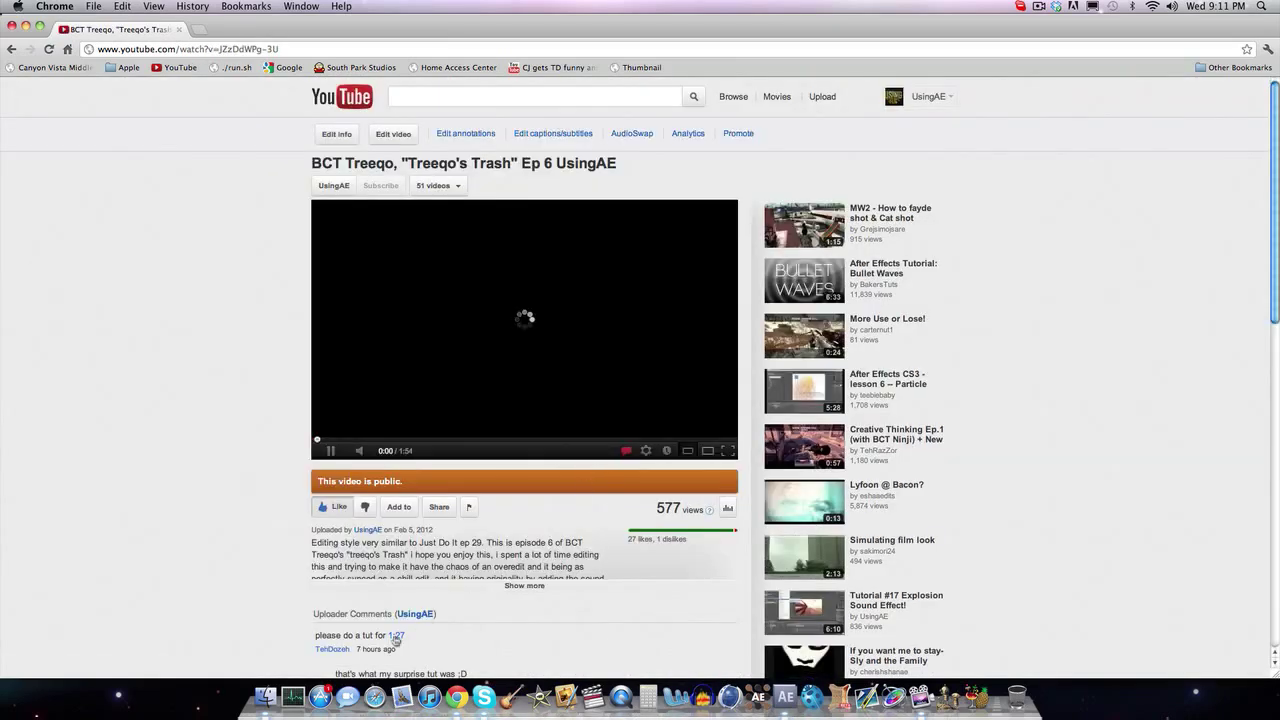
Play the BCT Treeqo Ep 6 video at the 1:27 mark from the comment and replay that moment.
click(396, 636)
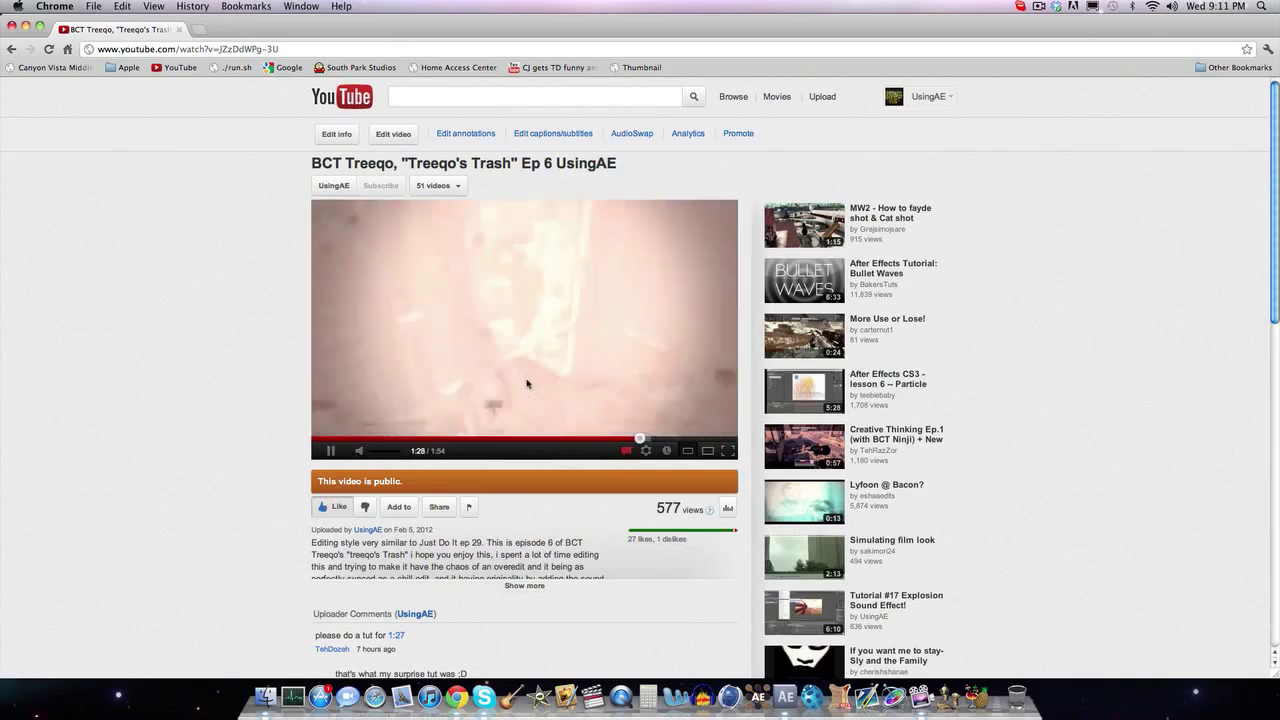
click(527, 384)
click(634, 438)
click(565, 392)
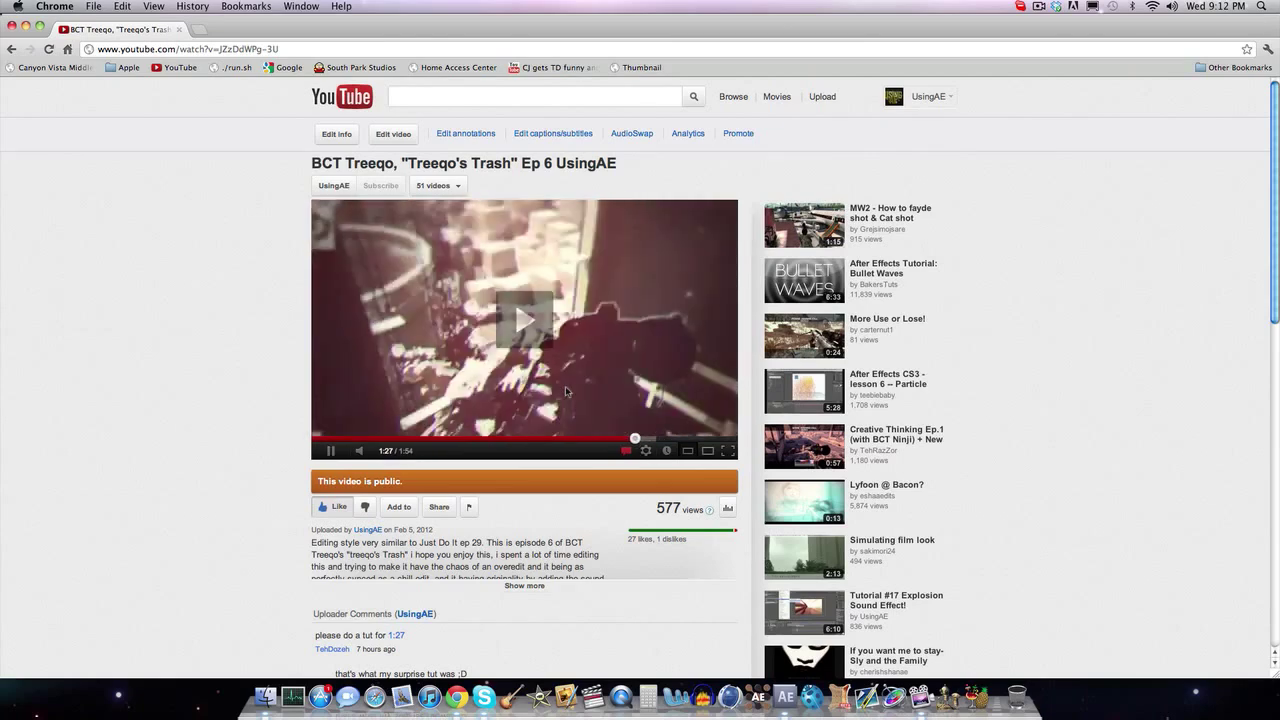
click(565, 391)
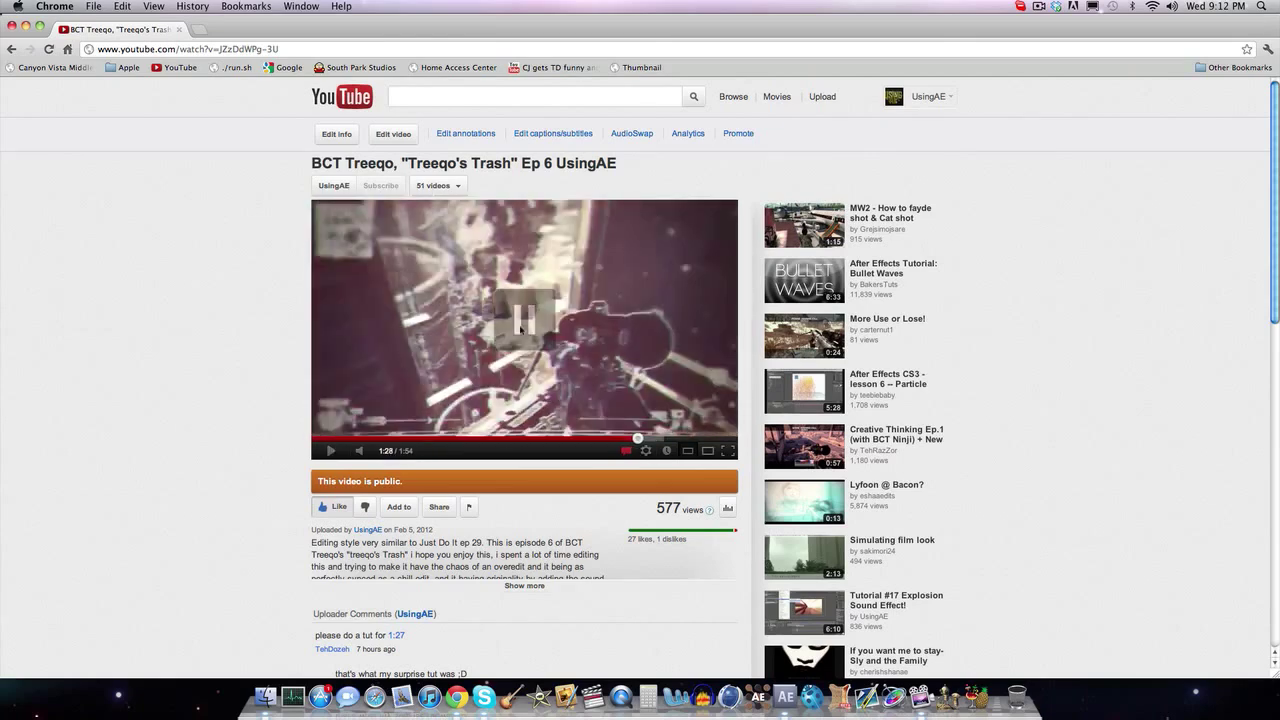
Switch to After Effects, collapse the Subbase 1080 layer's properties and reposition the project window to fit the screen.
click(12, 26)
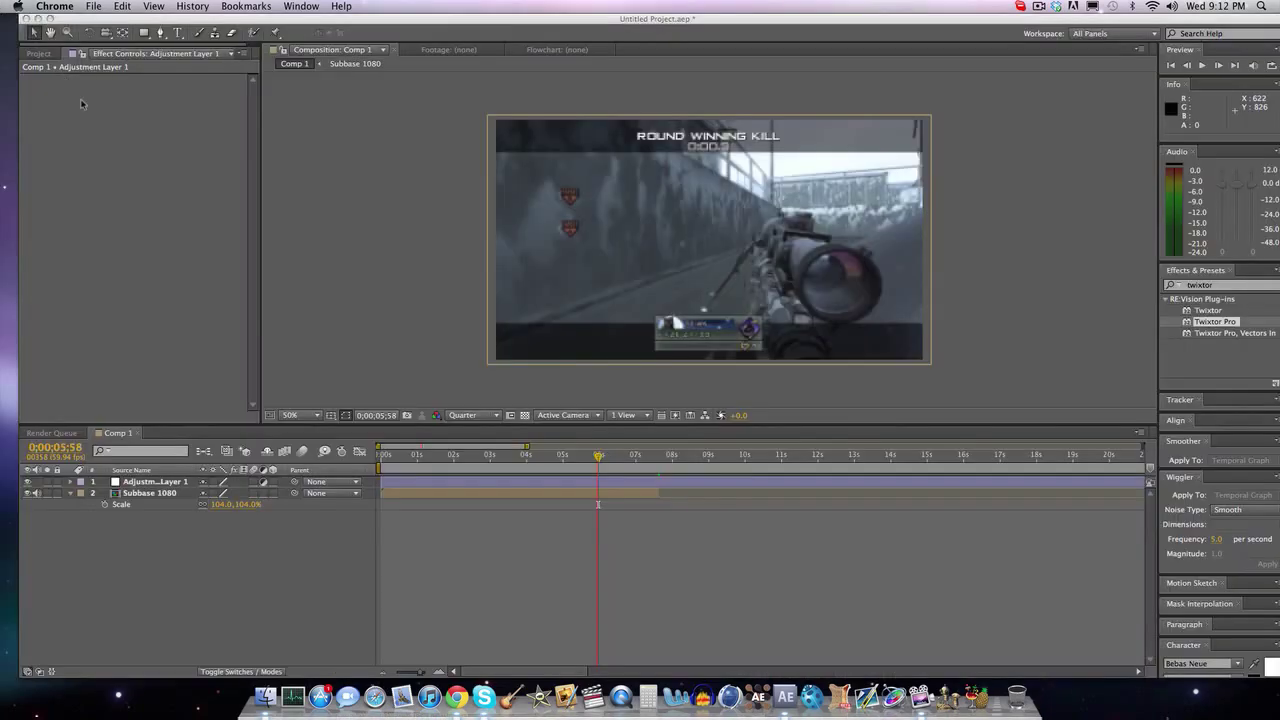
click(77, 497)
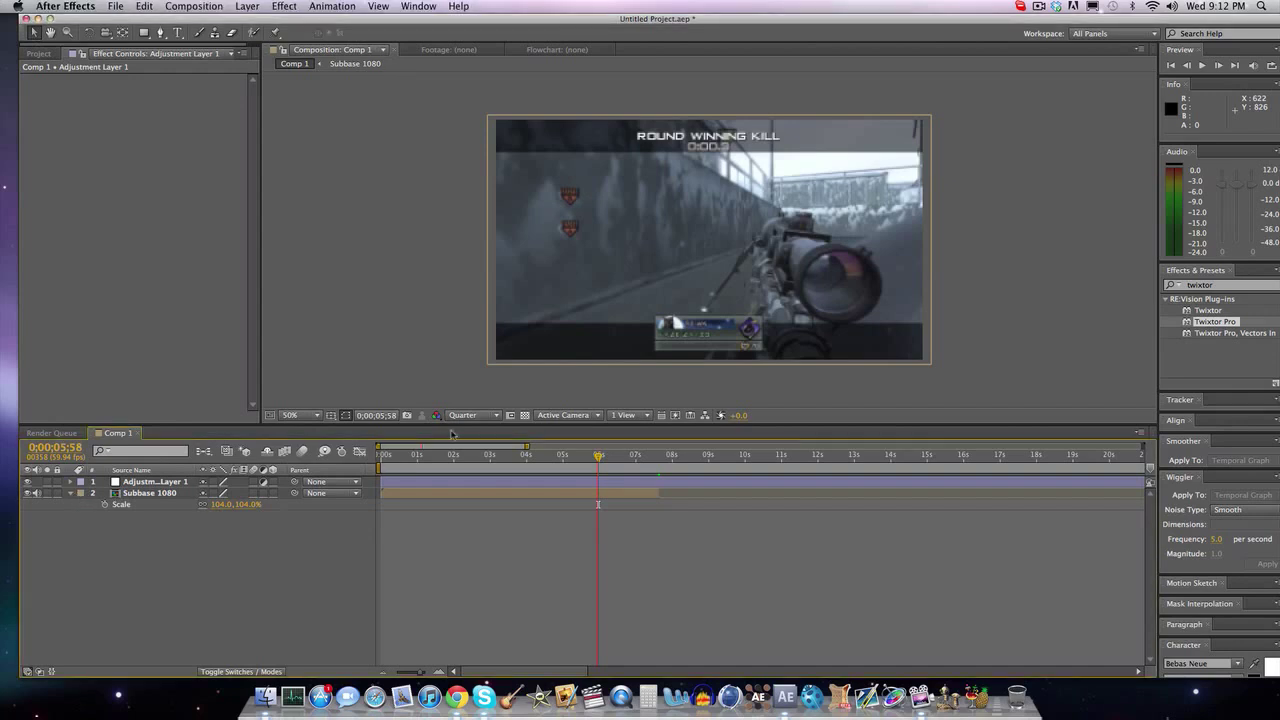
click(72, 494)
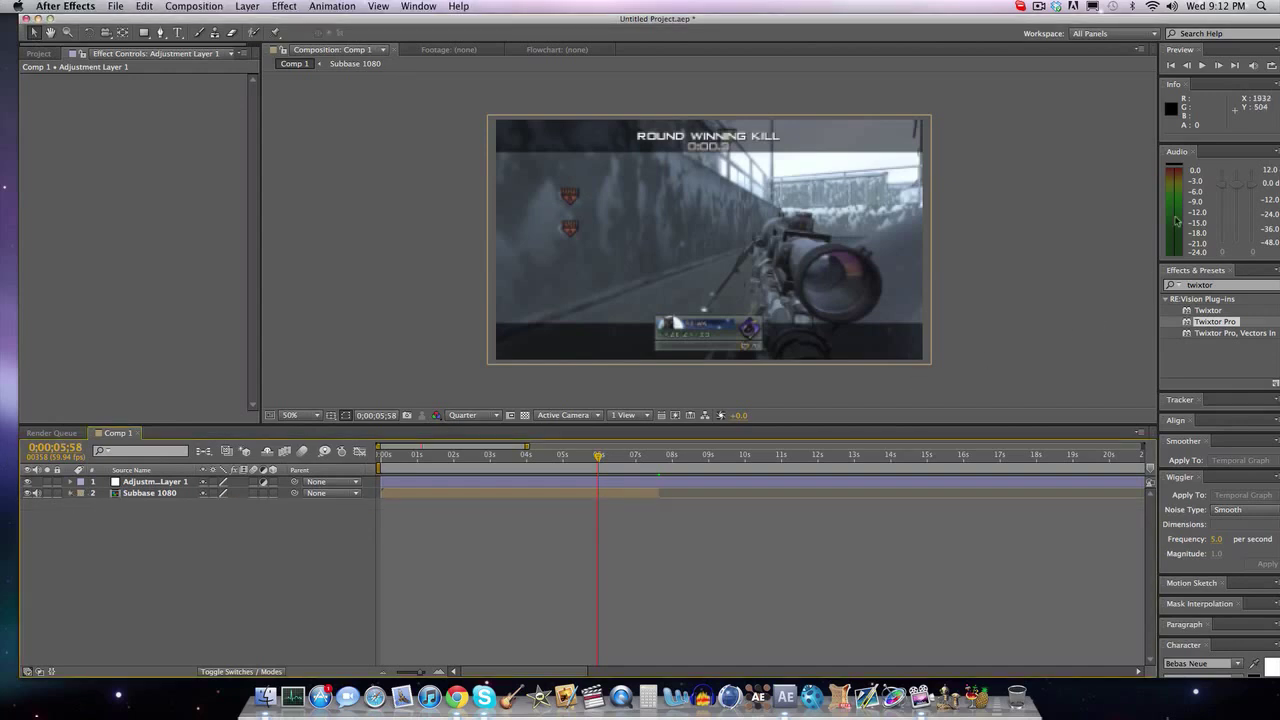
drag(1224, 19, 1204, 7)
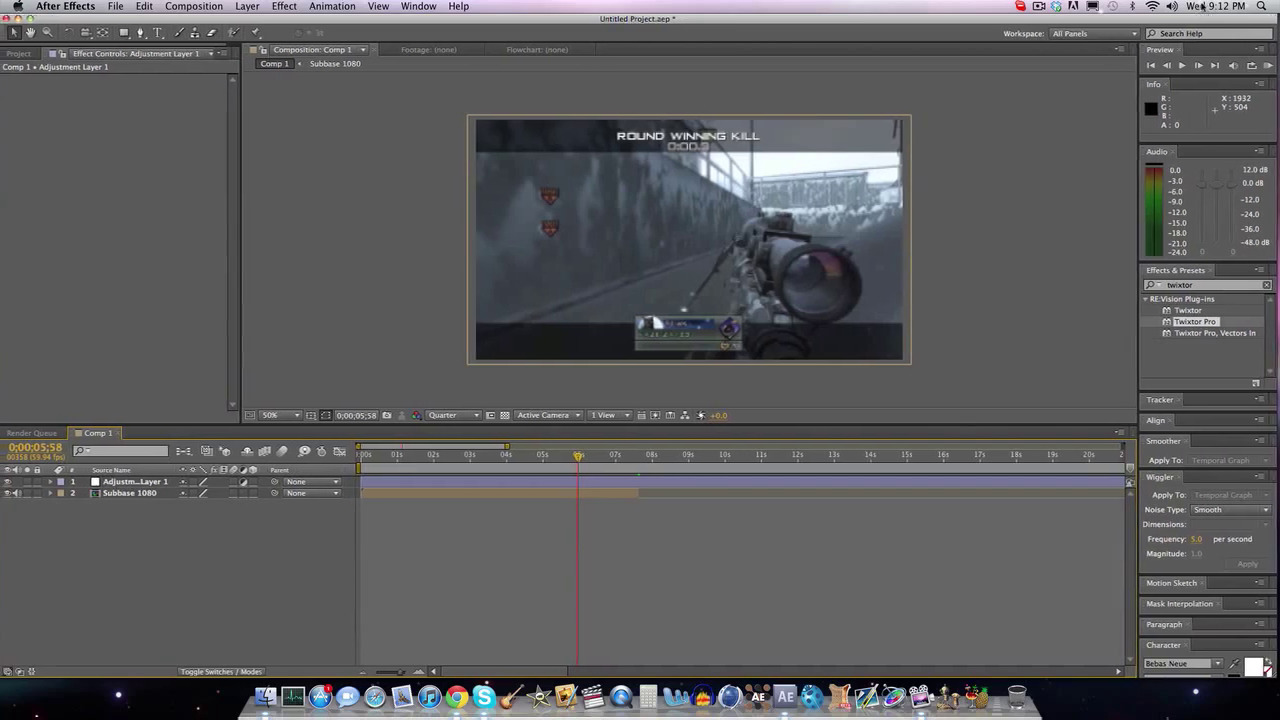
Run a RAM preview of the opening of Comp 1.
click(1267, 65)
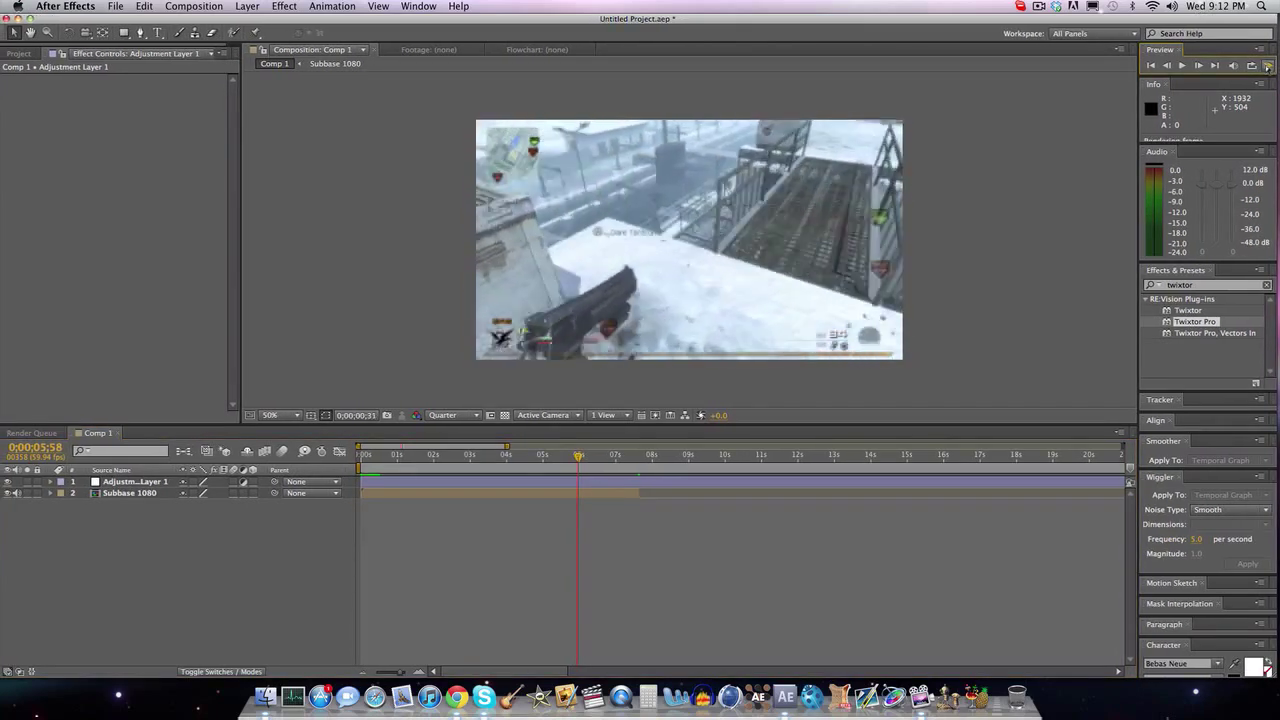
click(1267, 66)
click(1267, 66)
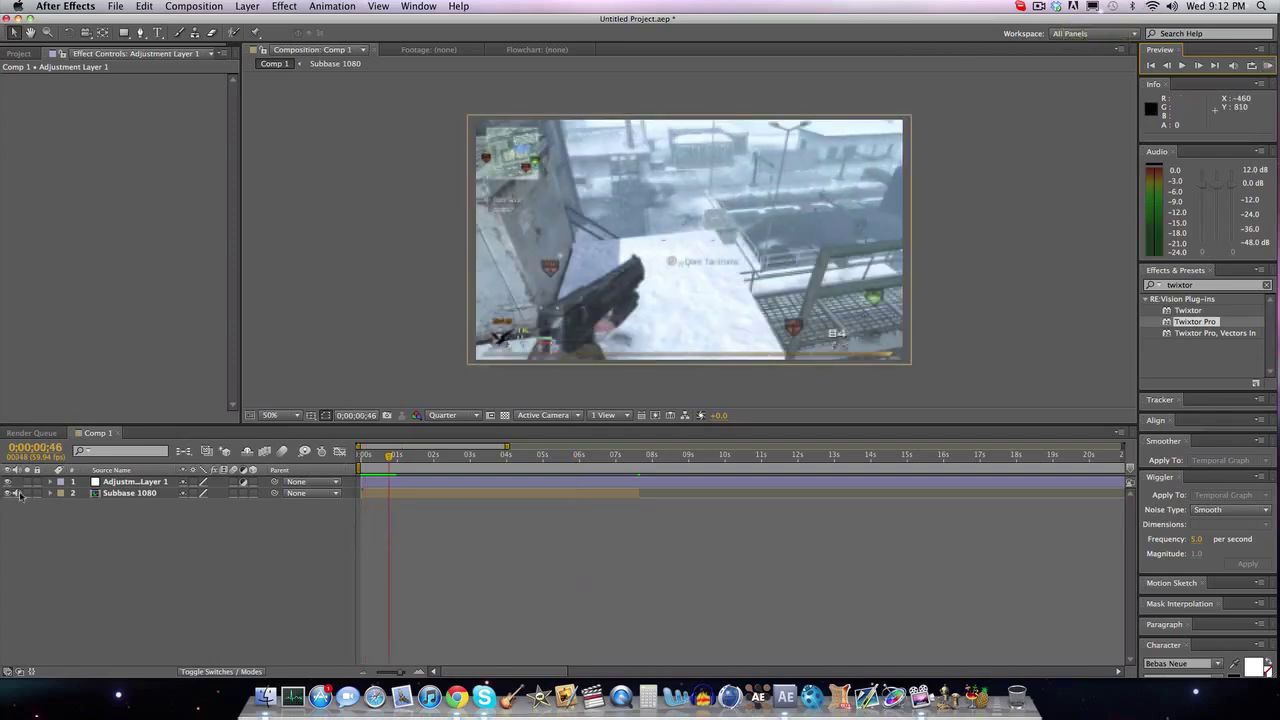
RAM preview Comp 1 with the work area starting at 5 seconds, and return the work area start to the beginning.
drag(389, 455, 577, 455)
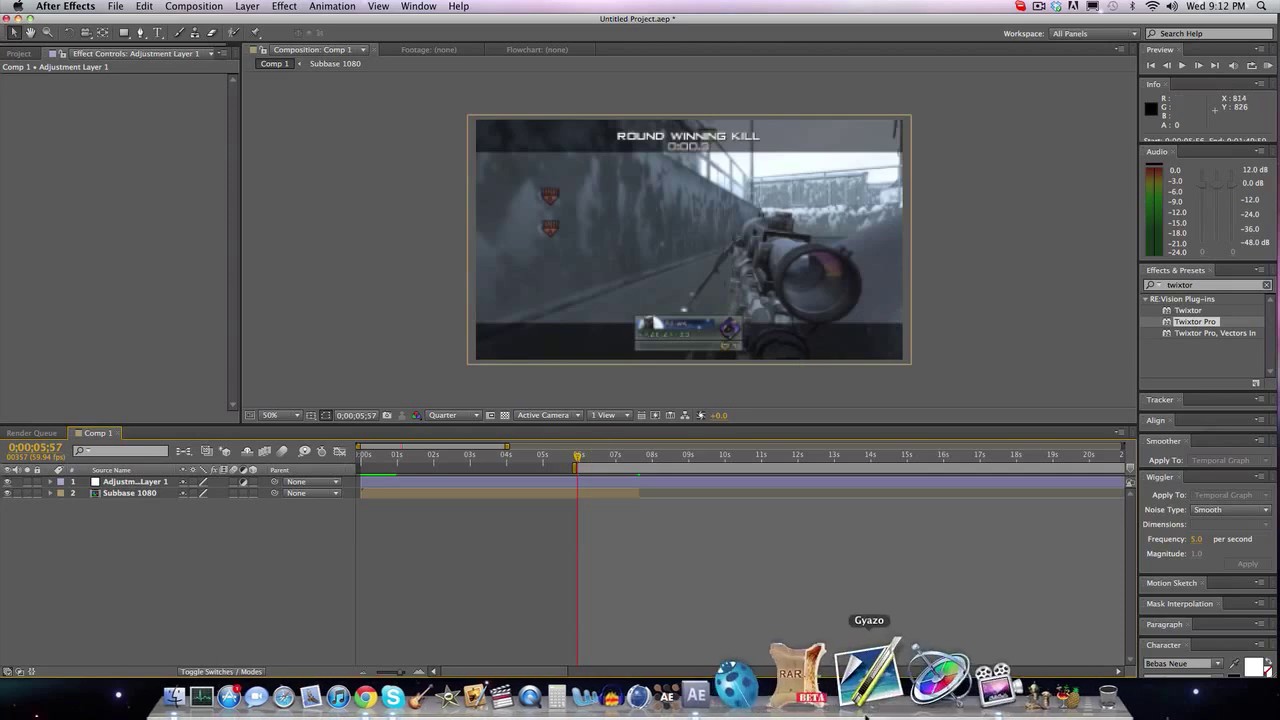
drag(576, 467, 541, 467)
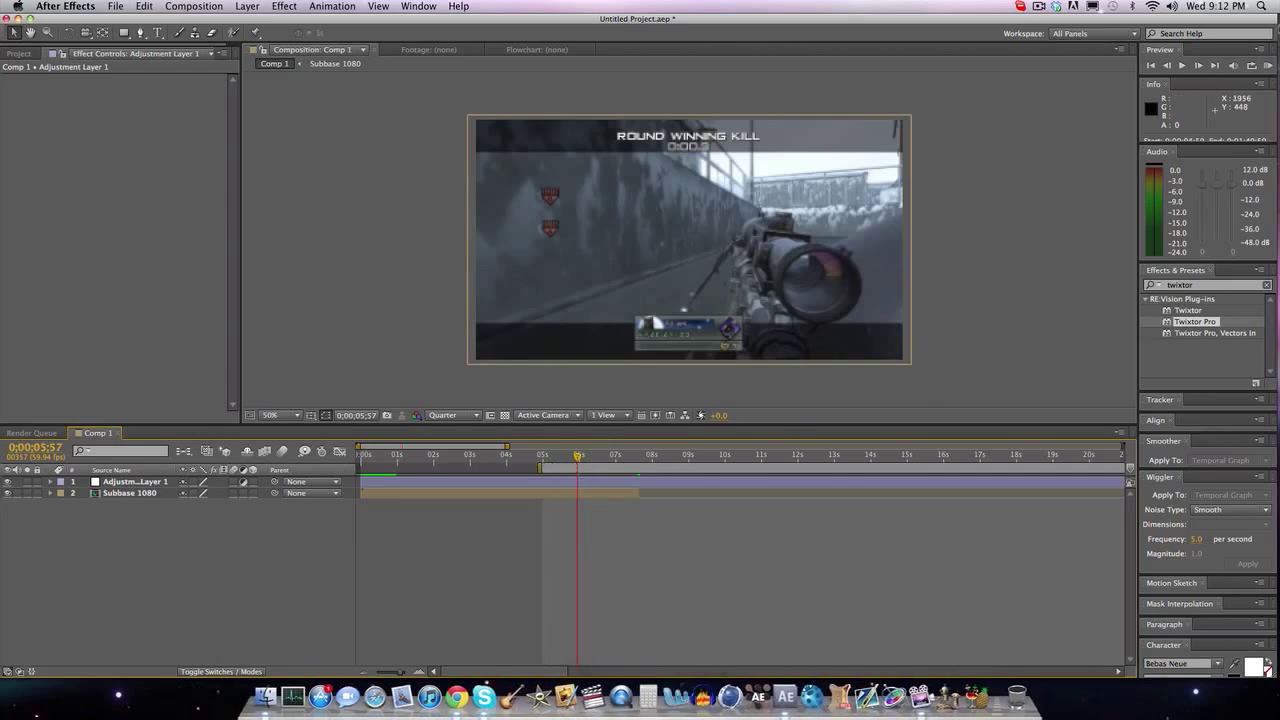
click(1268, 64)
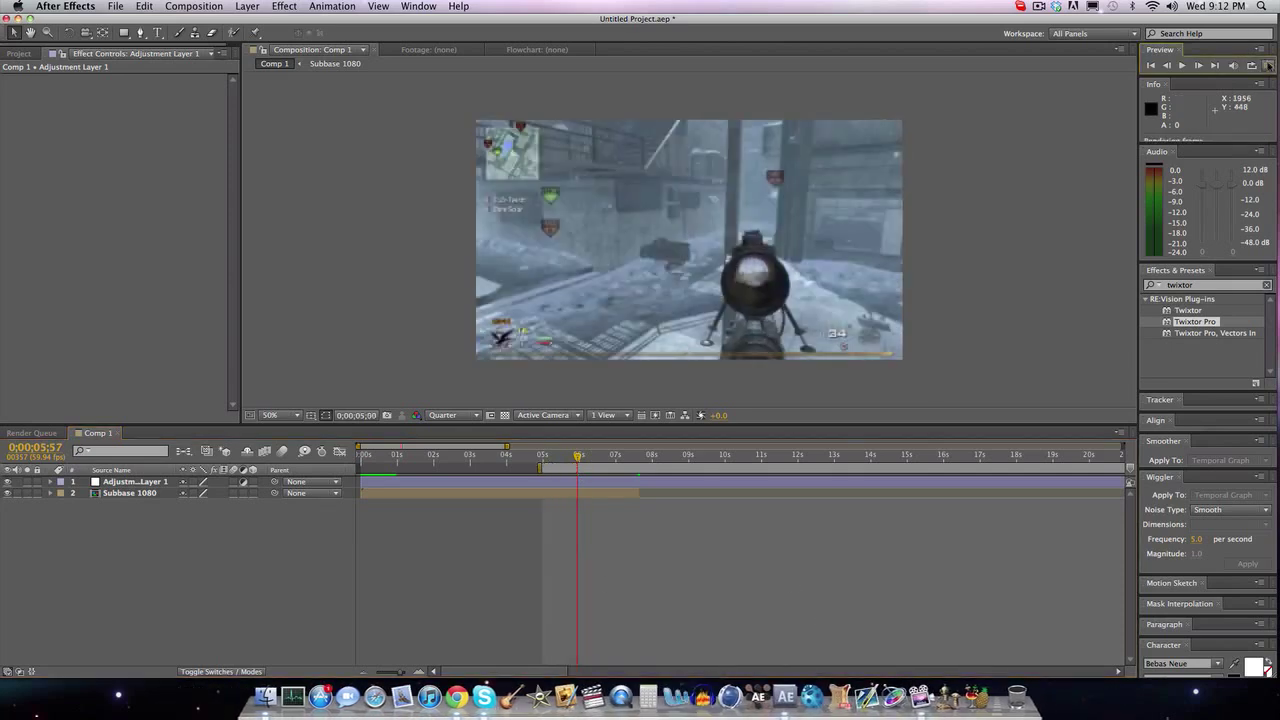
key(space)
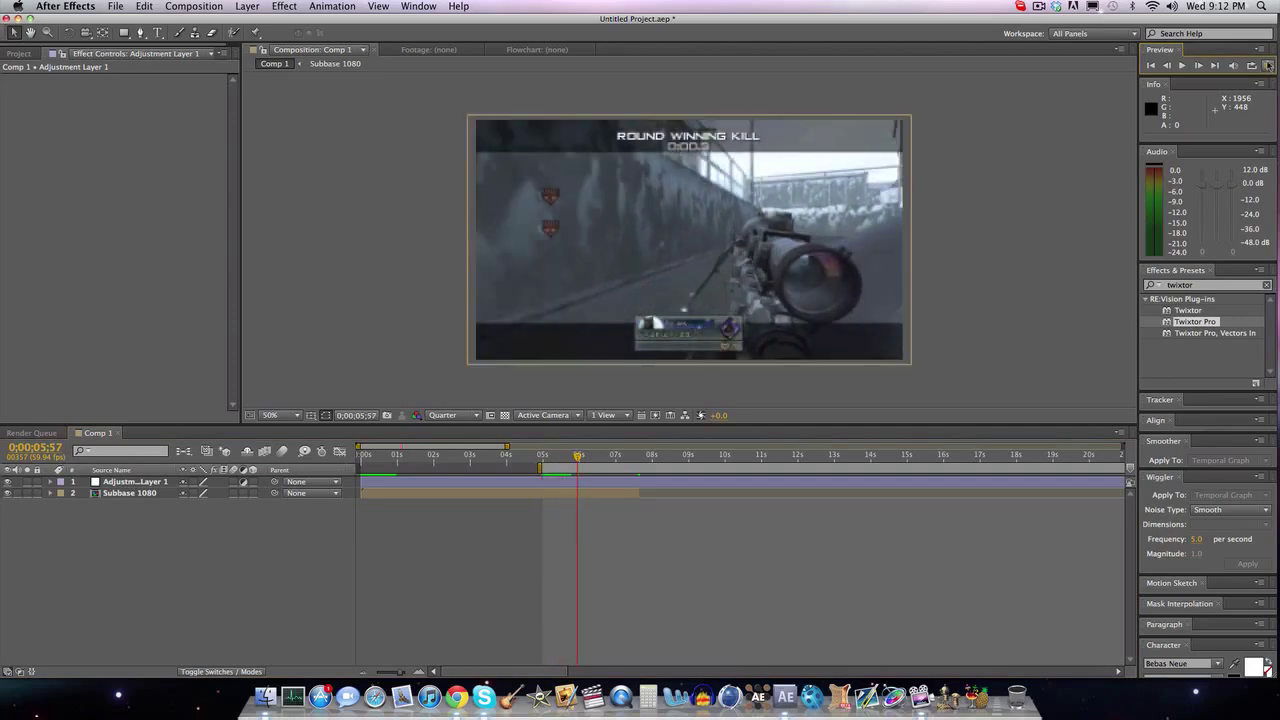
click(548, 455)
drag(549, 455, 352, 468)
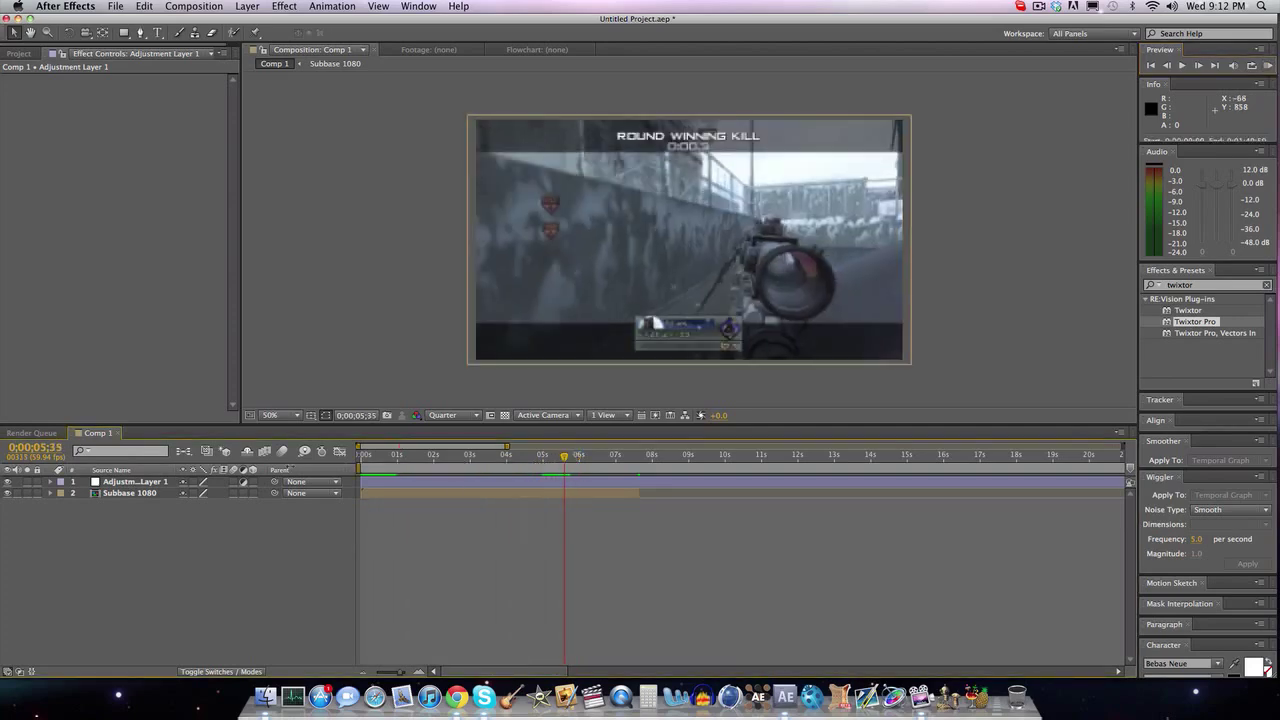
Find the Magic Bullet Looks effect by searching for "looks" and apply it to the adjustment layer.
click(376, 484)
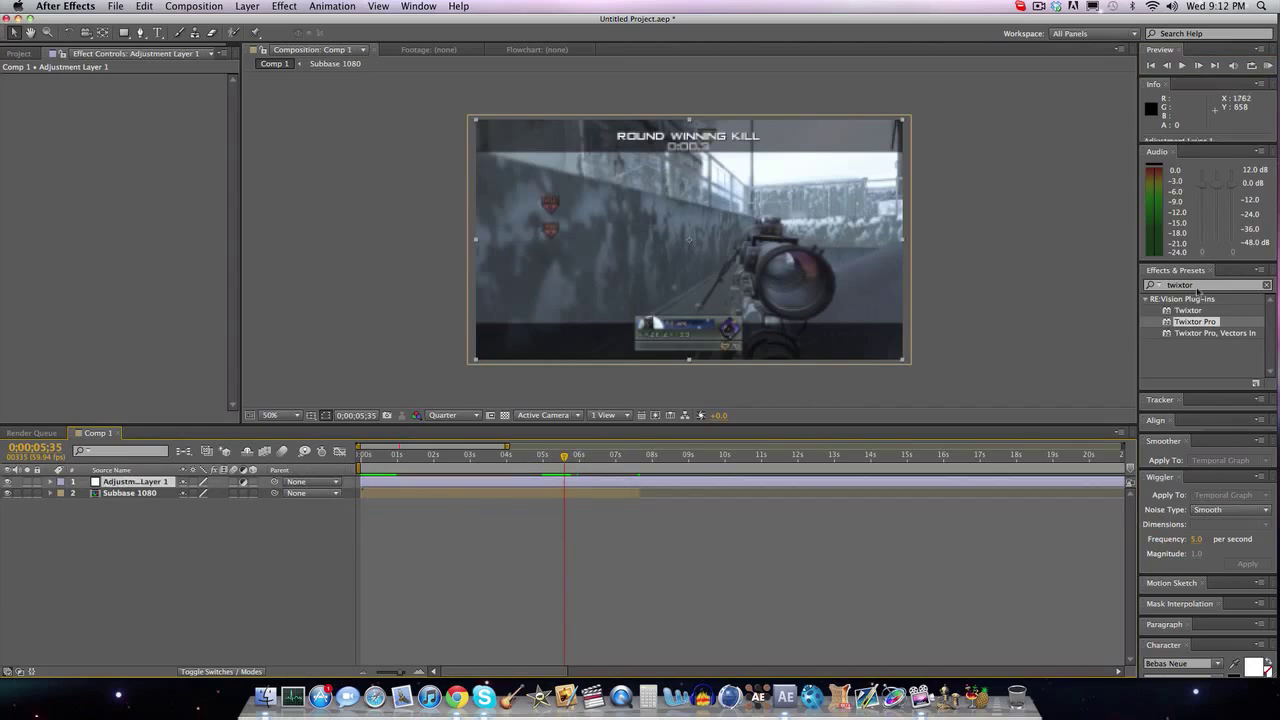
click(1245, 294)
text(looks)
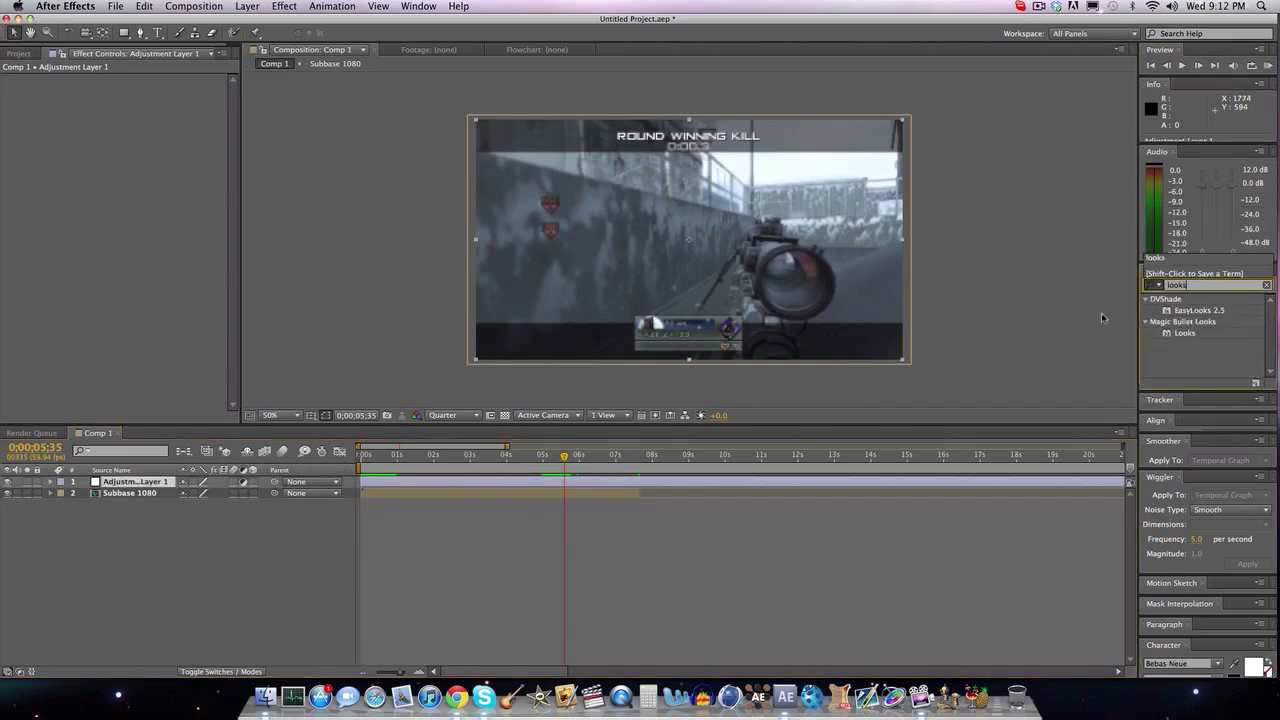
drag(910, 483, 910, 483)
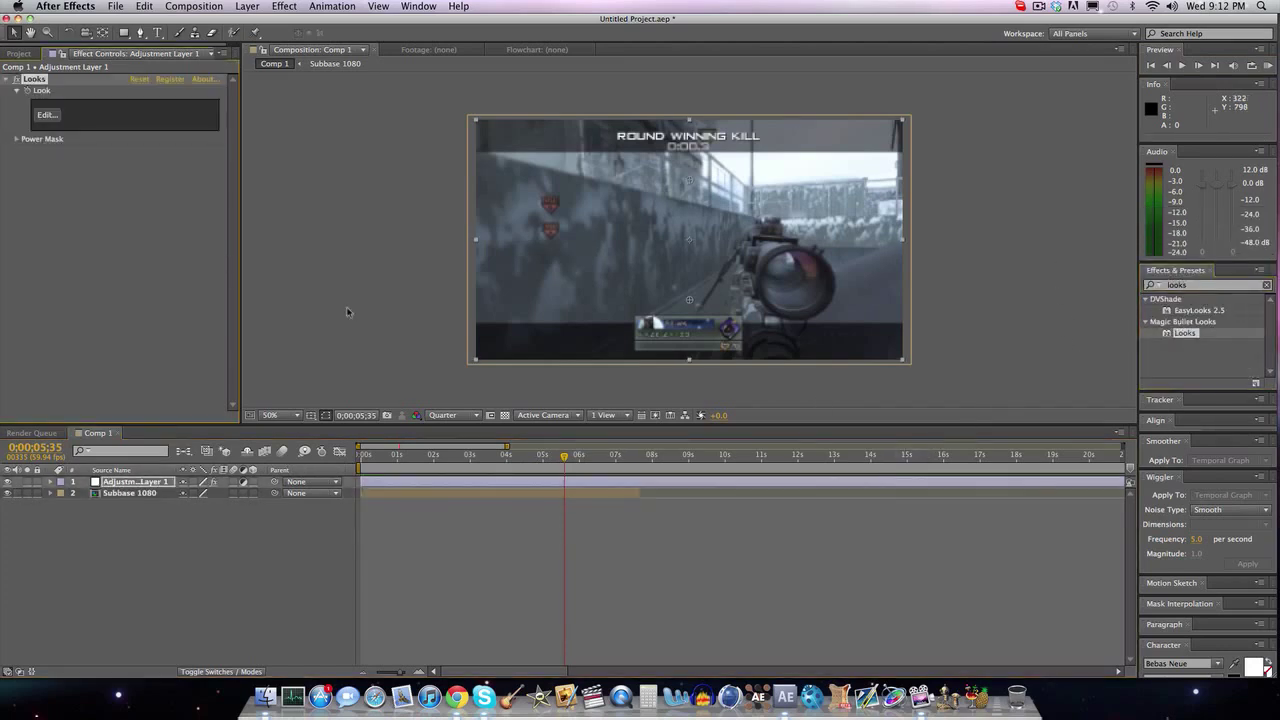
Edit the Looks effect to use the custom LilGreensexy preset.
click(40, 116)
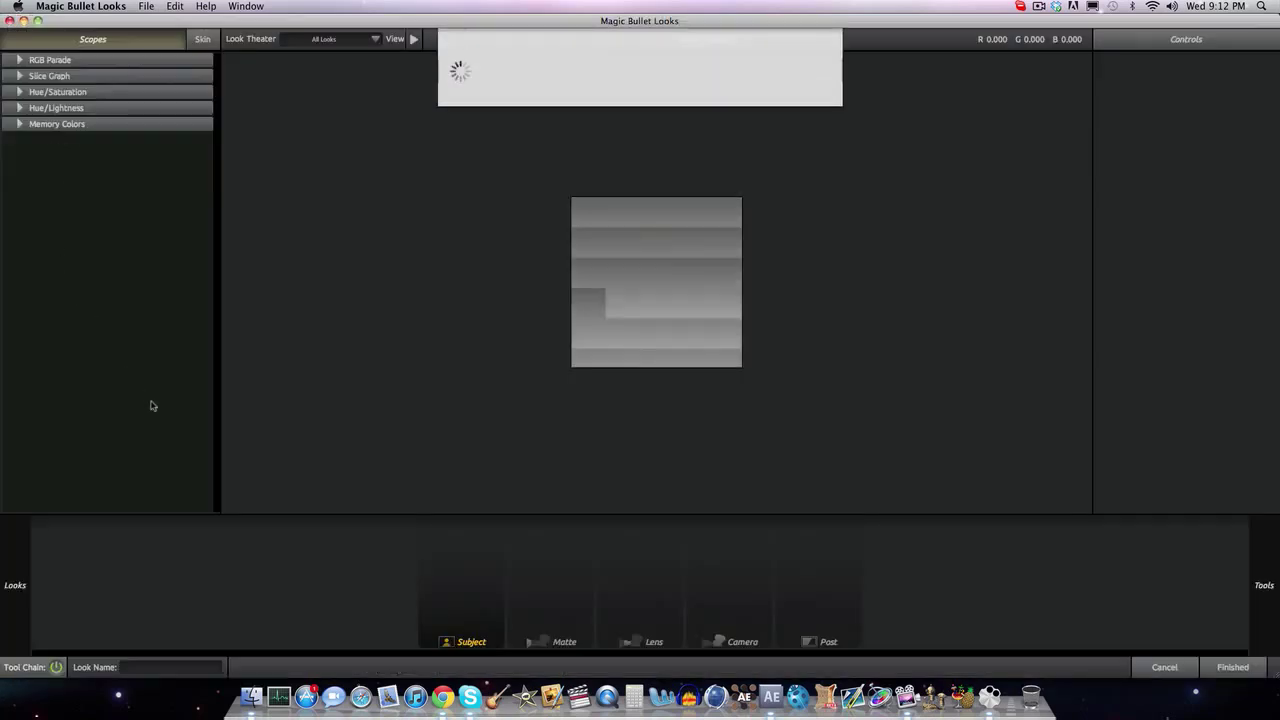
mouse_move(4, 578)
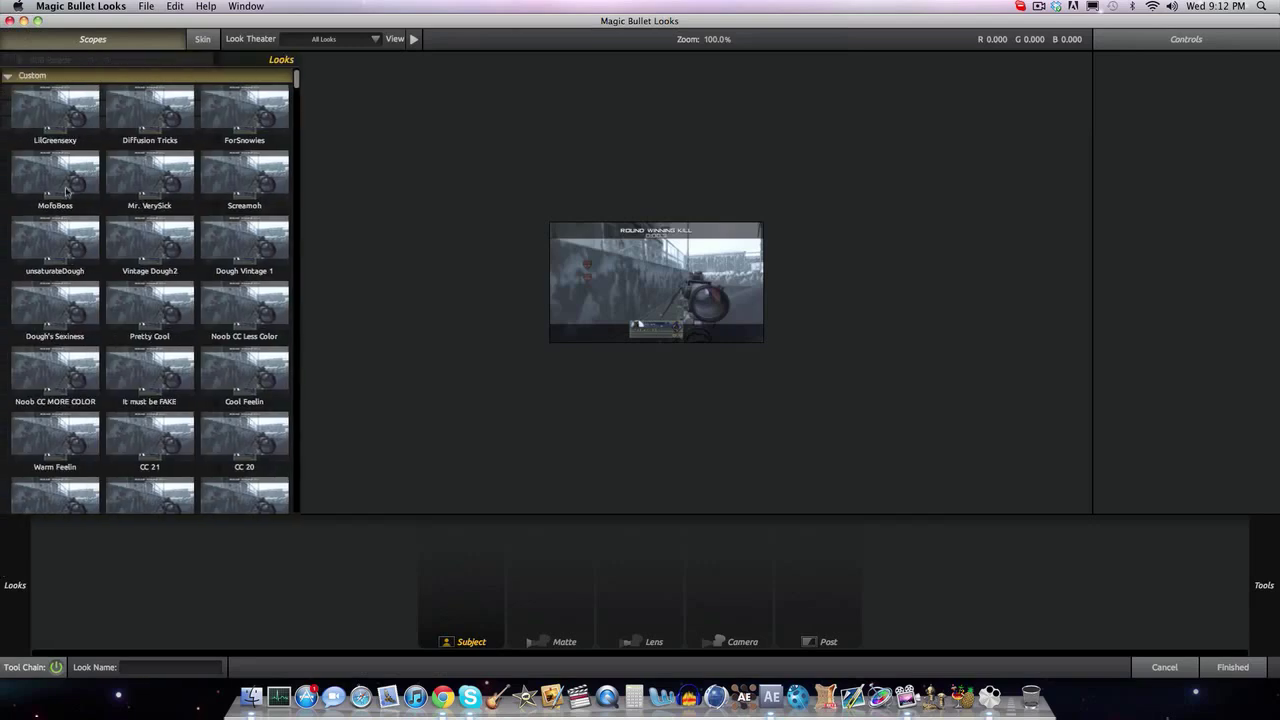
click(42, 108)
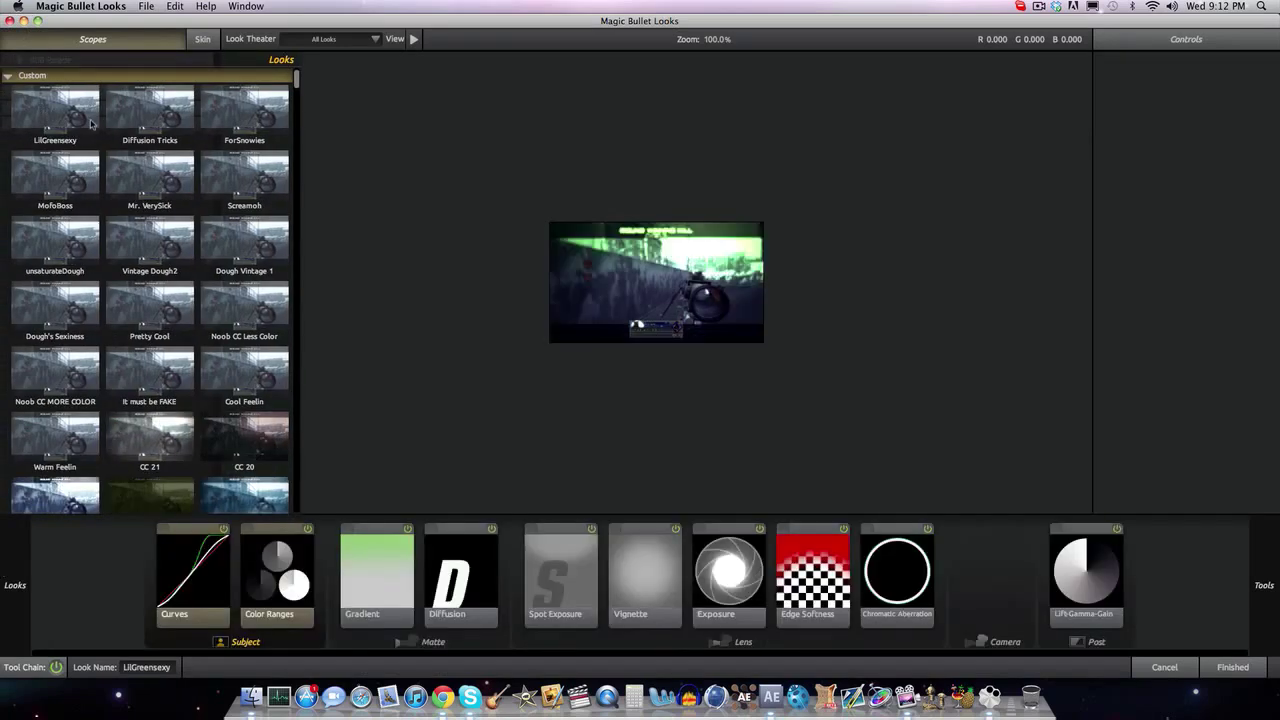
click(1236, 668)
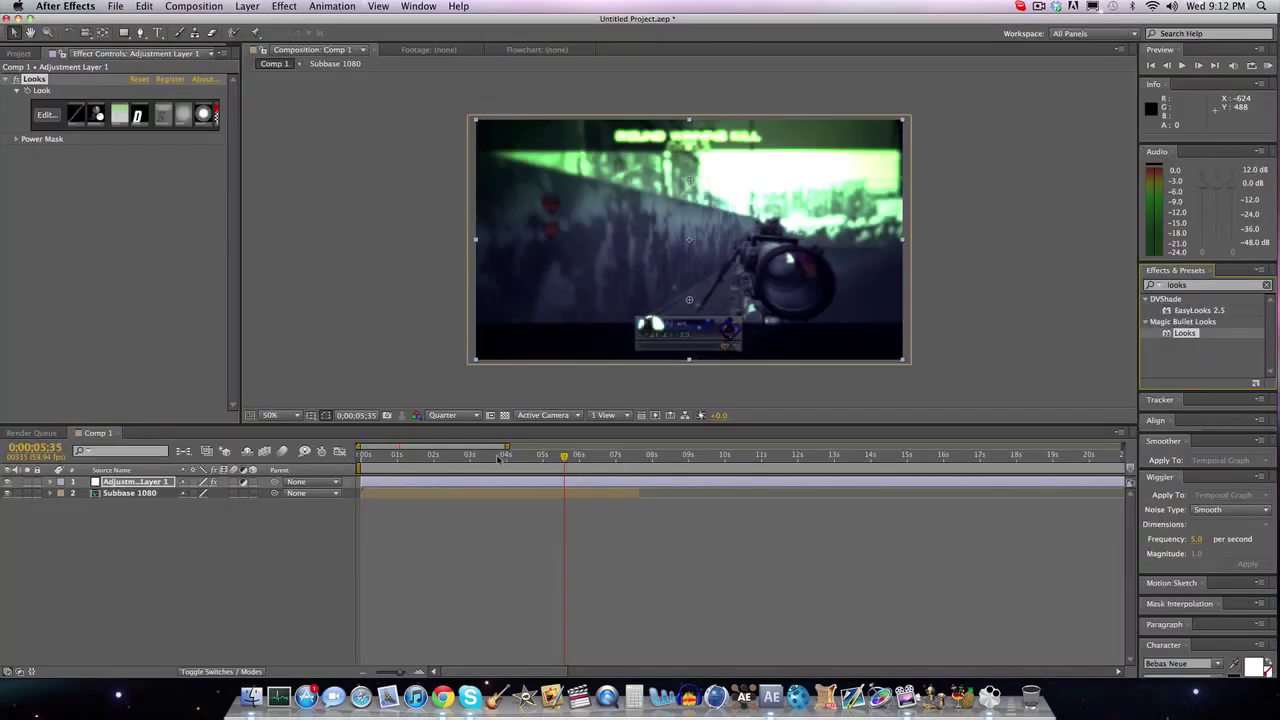
From the frame at 0;00;03;45, set the look's Diffusion to Size 1.02%, Grade 1.10, Glow 20%, Highlights Only 90% and Exposure Compensation -0.10.
click(499, 456)
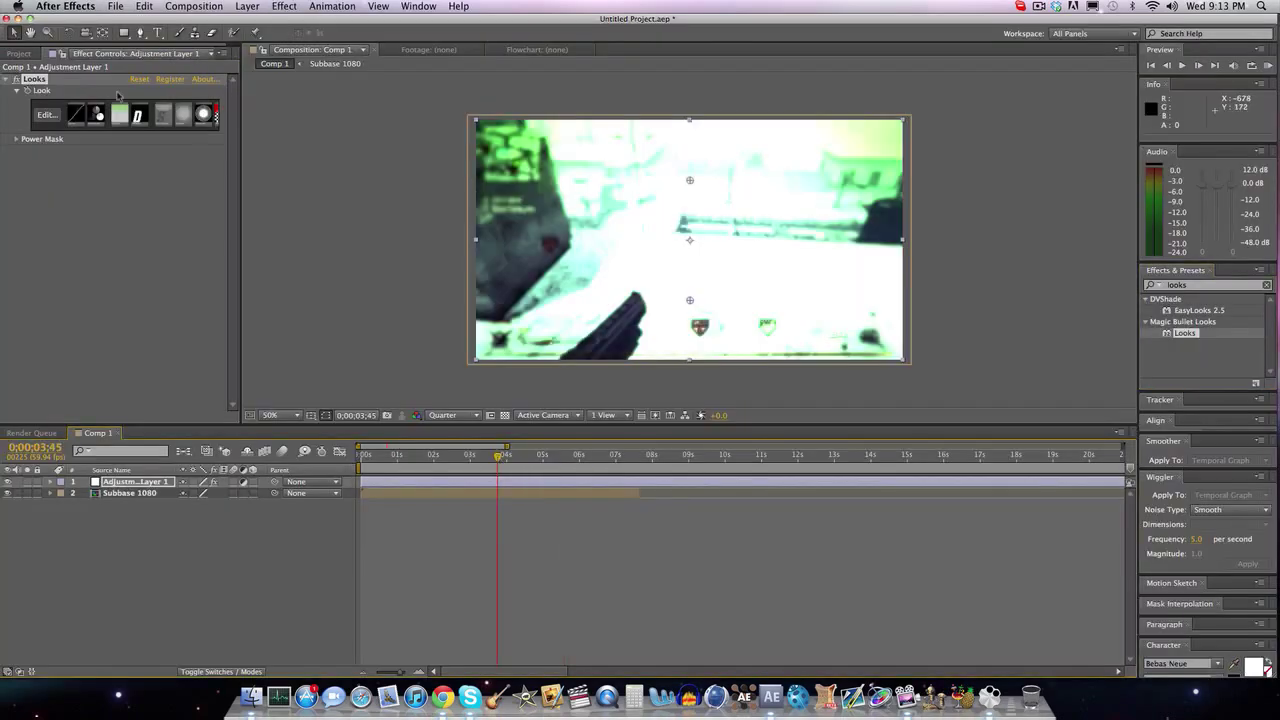
click(47, 115)
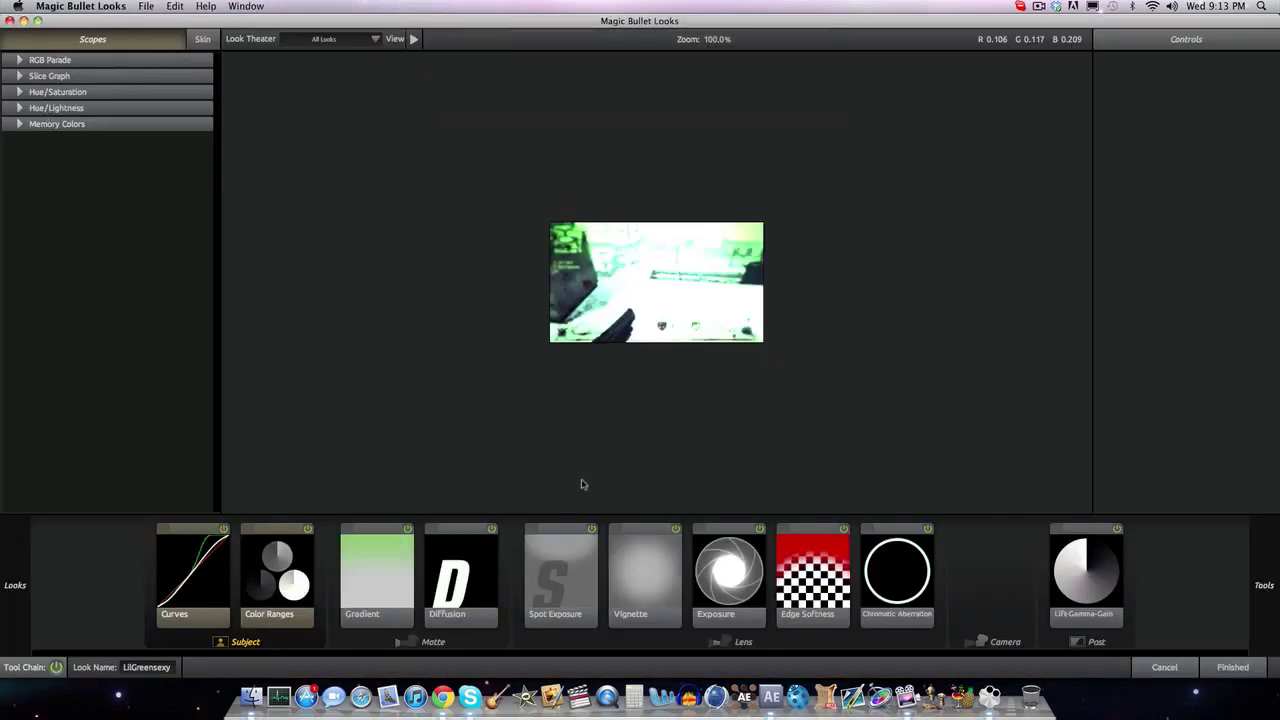
click(477, 577)
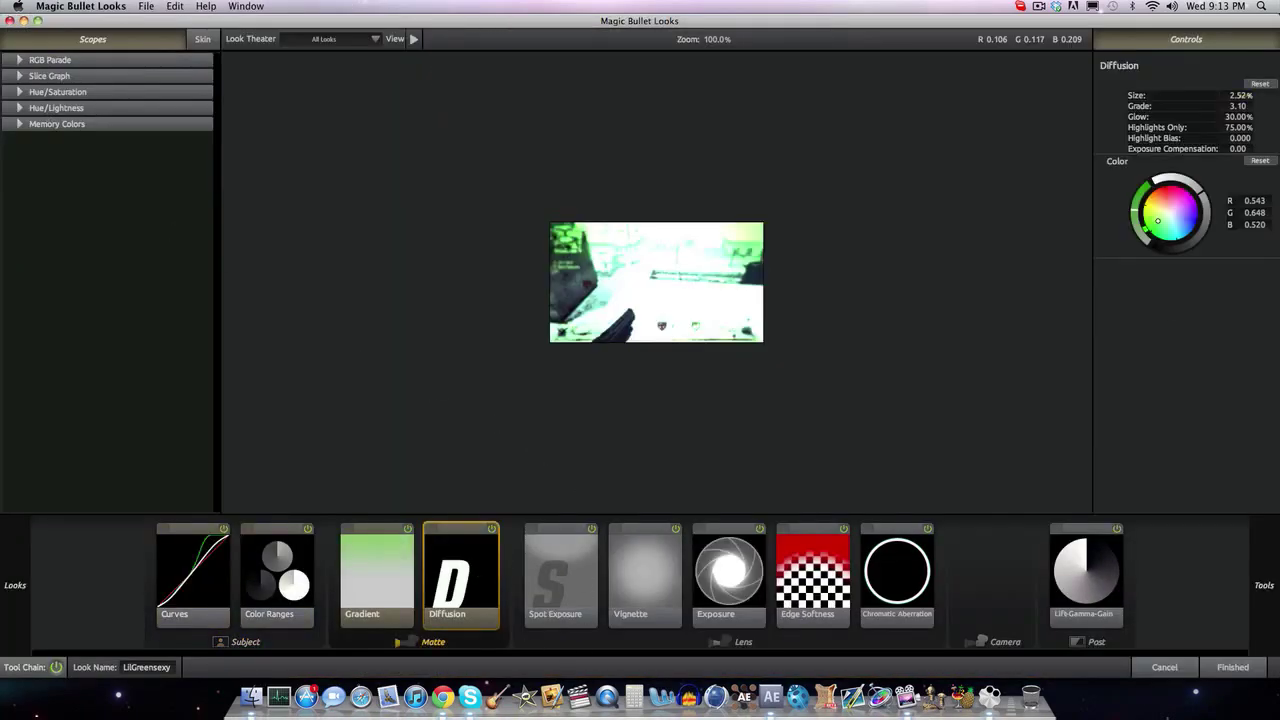
drag(1240, 95, 1226, 95)
drag(1252, 107, 1236, 107)
mouse_move(1239, 117)
mouse_down()
mouse_move(1263, 127)
mouse_move(1231, 127)
mouse_up()
drag(1238, 148, 1240, 148)
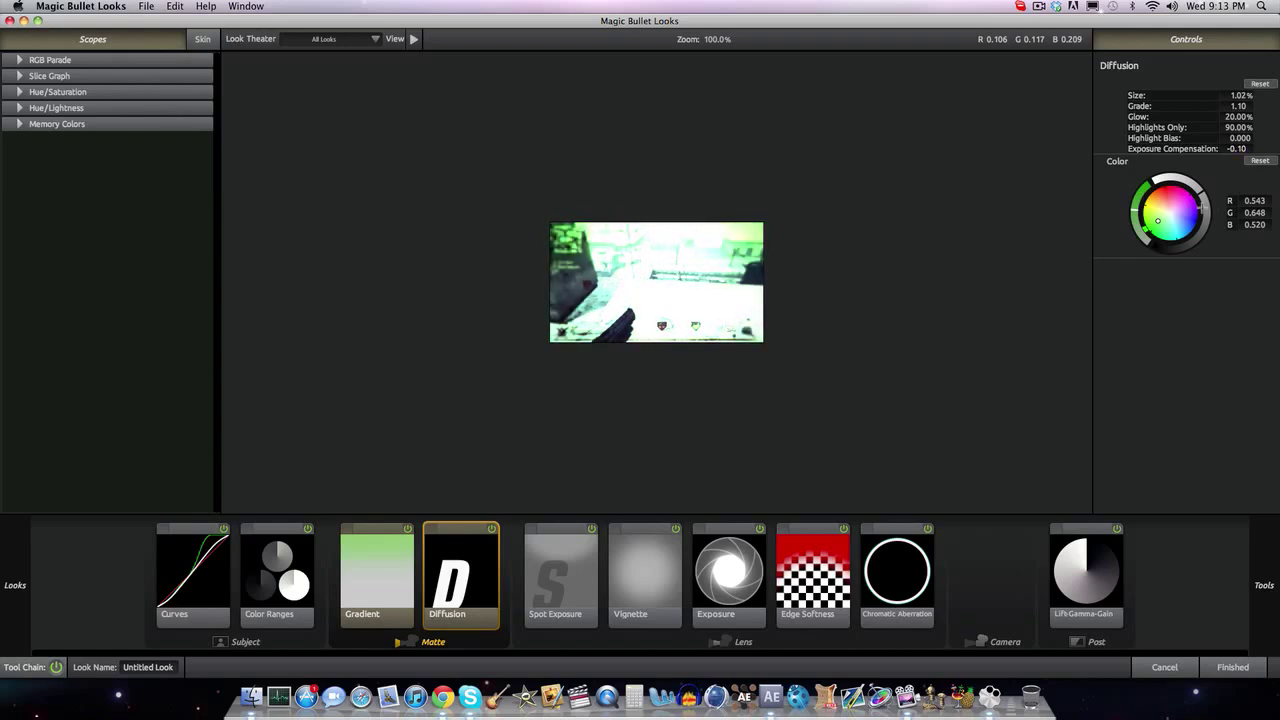
Darken the Diffusion colour to R 0.406, G 0.485, B 0.389 and apply the edited look.
drag(1201, 208, 1155, 245)
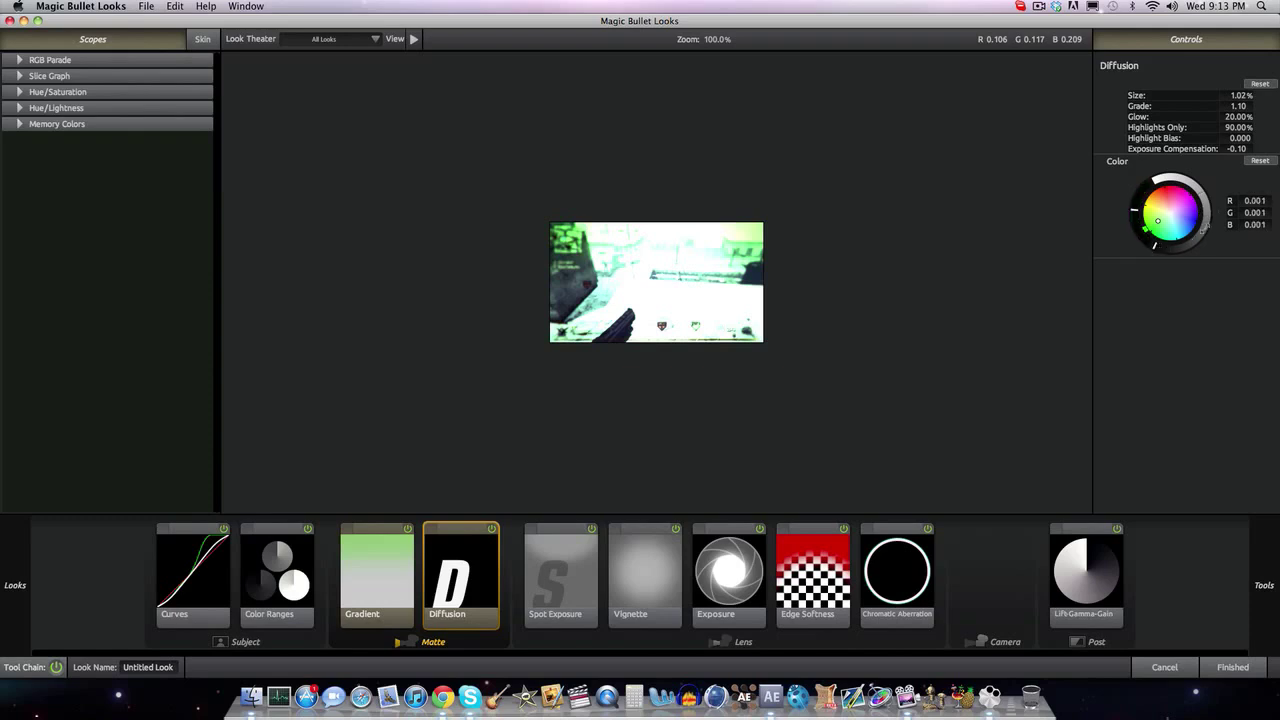
drag(1205, 220, 1205, 213)
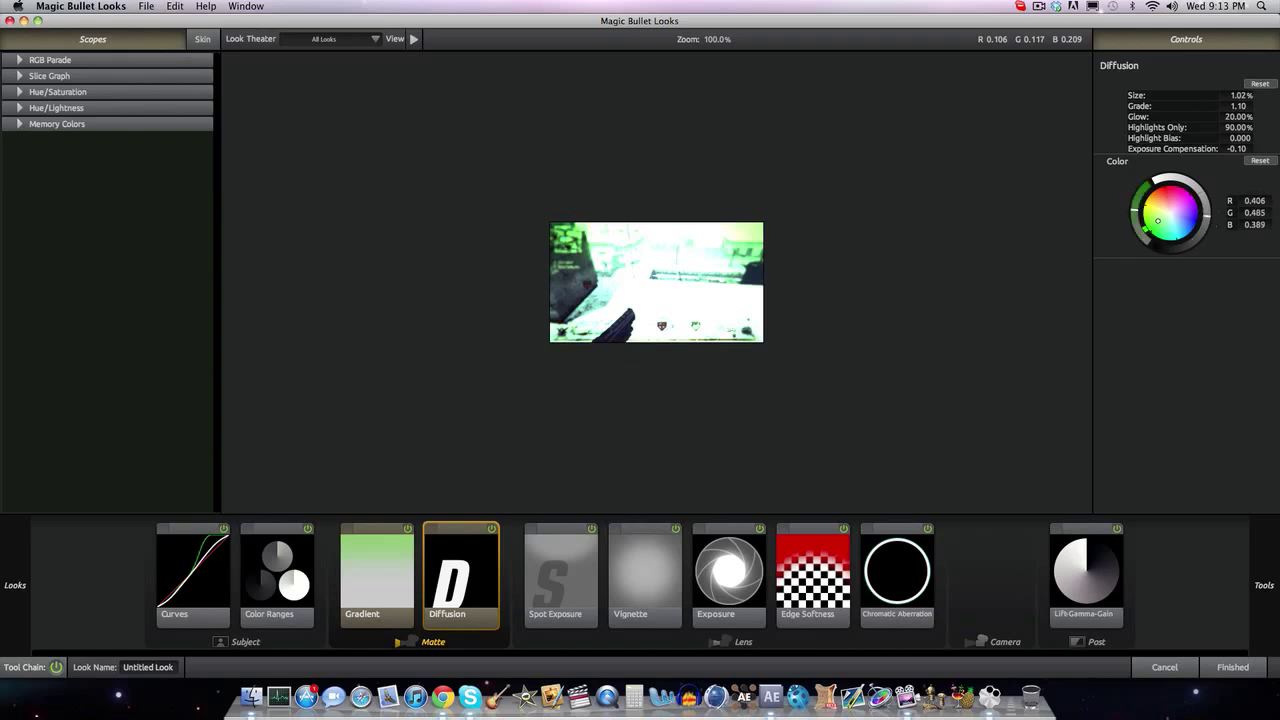
click(1225, 667)
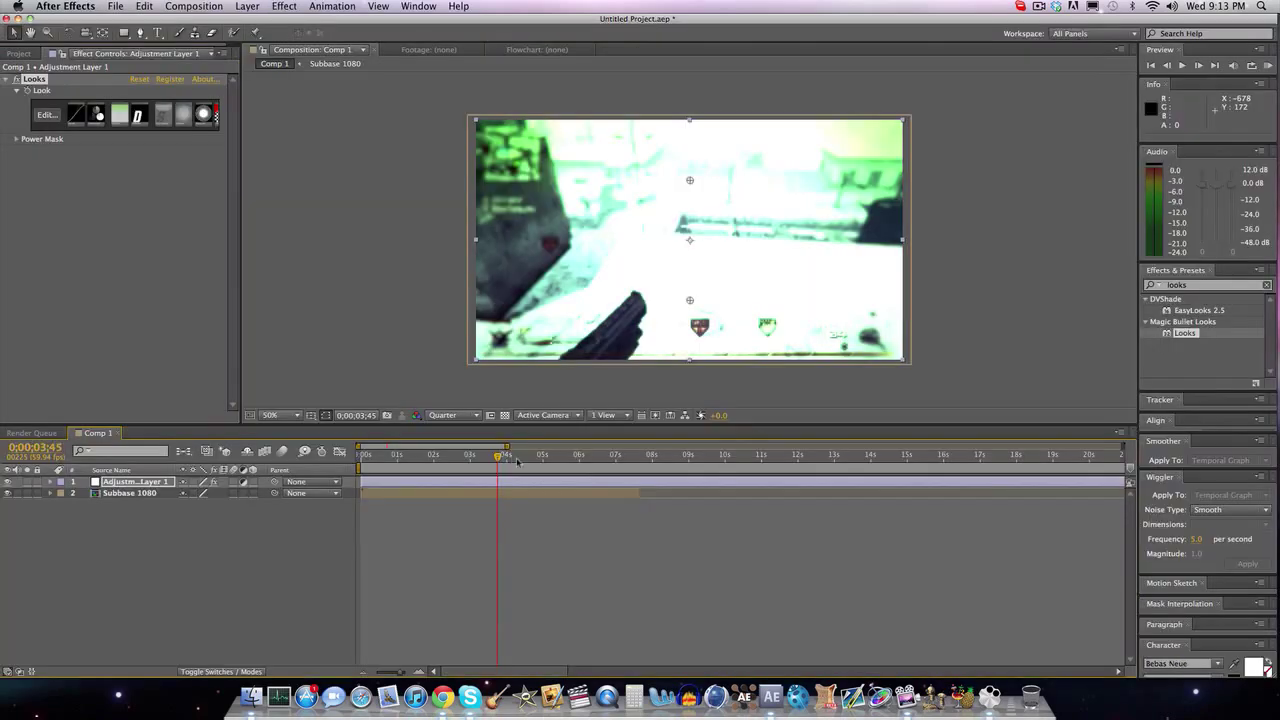
Edit the look's Curves by lowering the upper points of the Green curve, and apply the edited look.
click(47, 114)
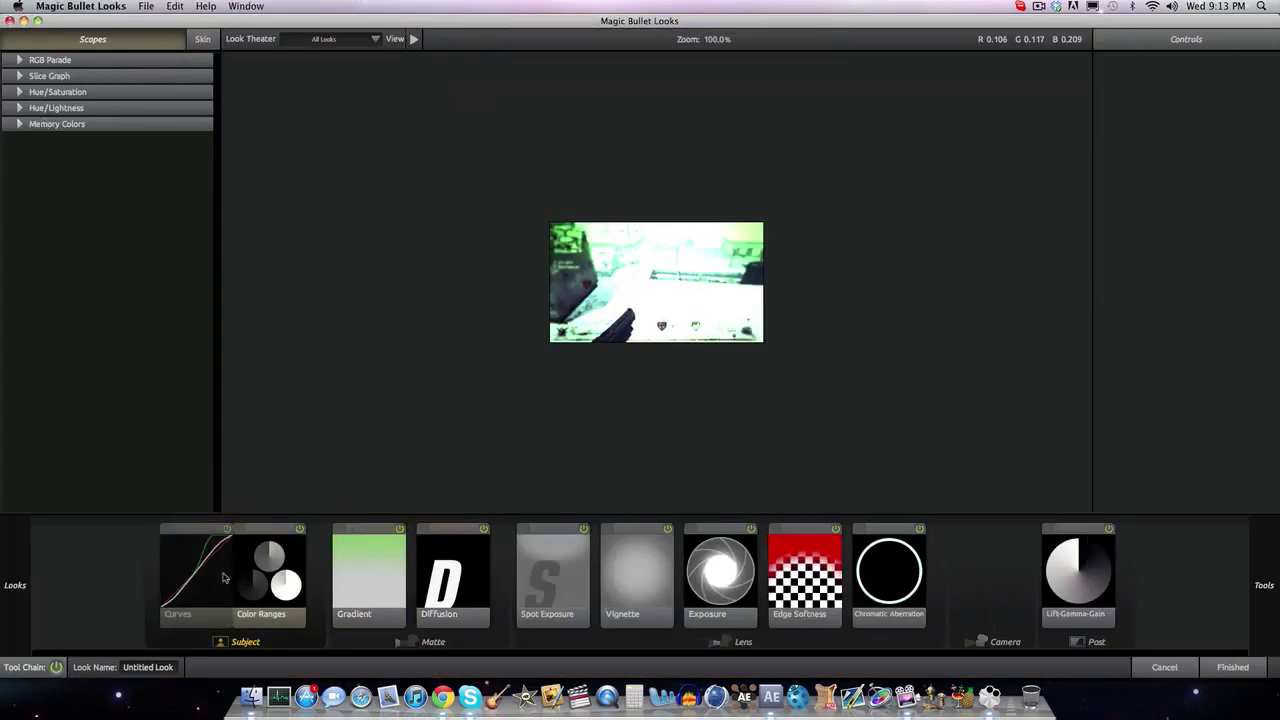
click(224, 577)
click(1208, 86)
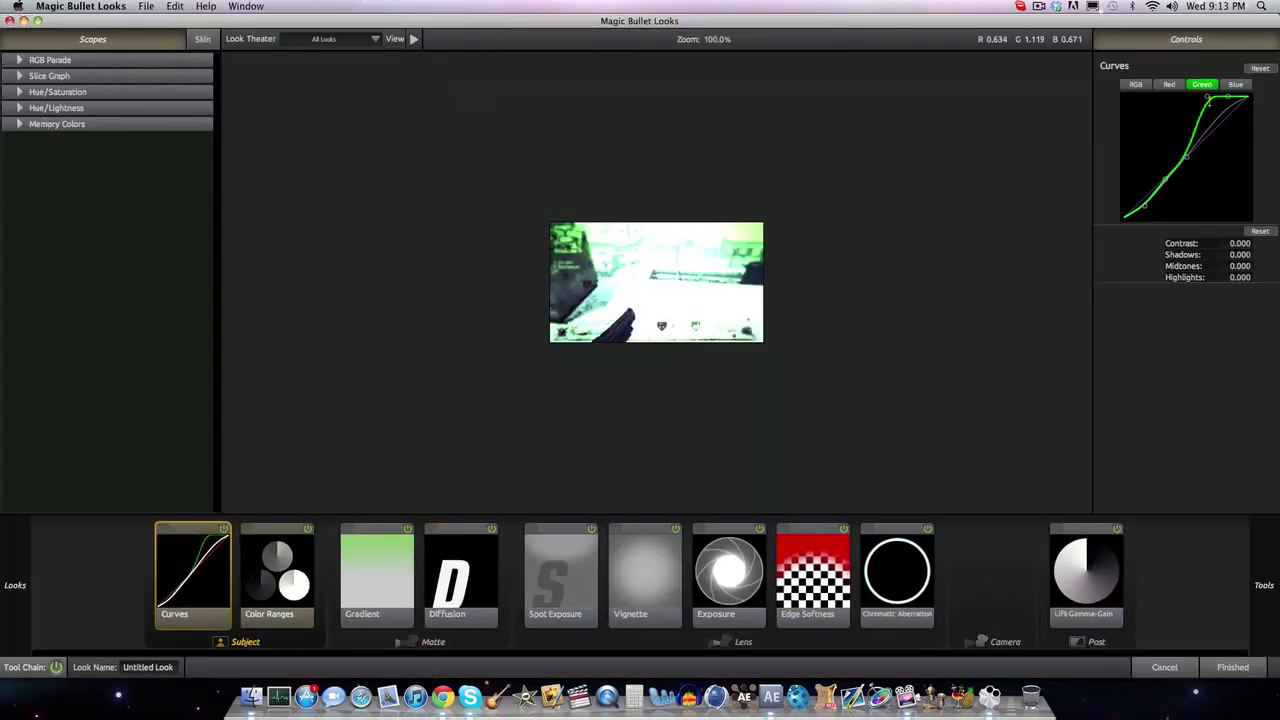
drag(1208, 97, 1207, 125)
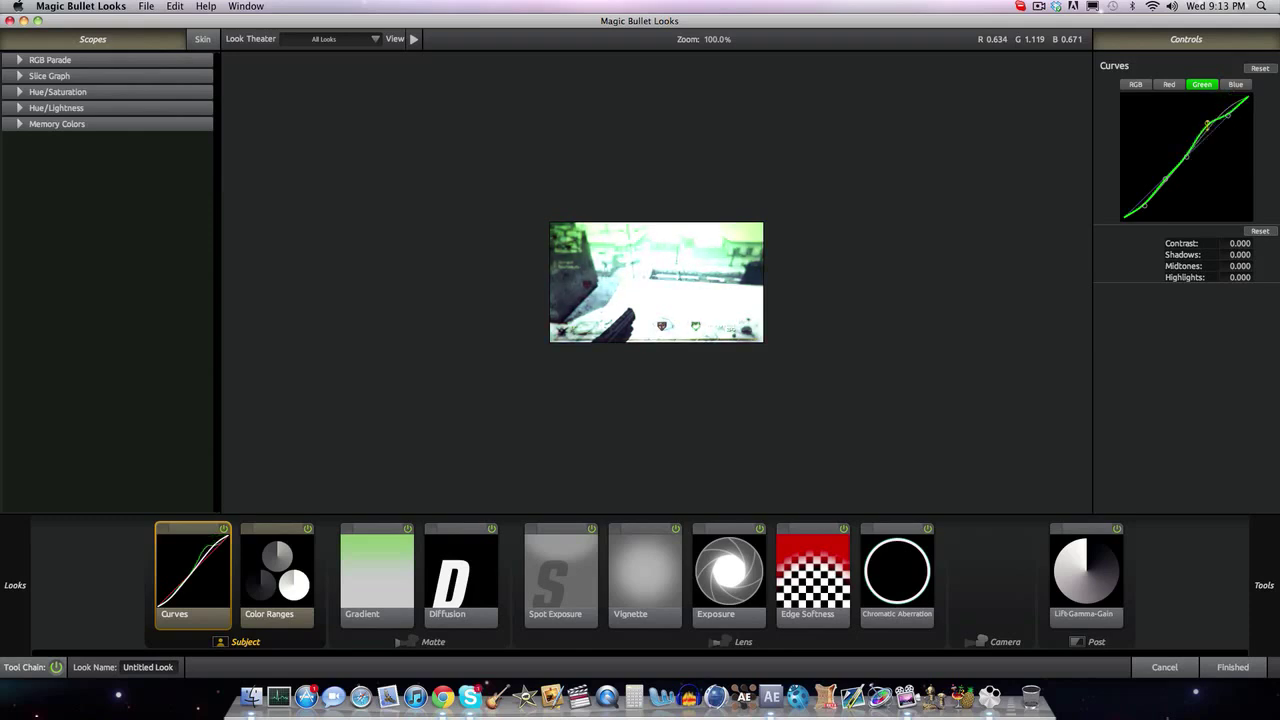
click(1220, 667)
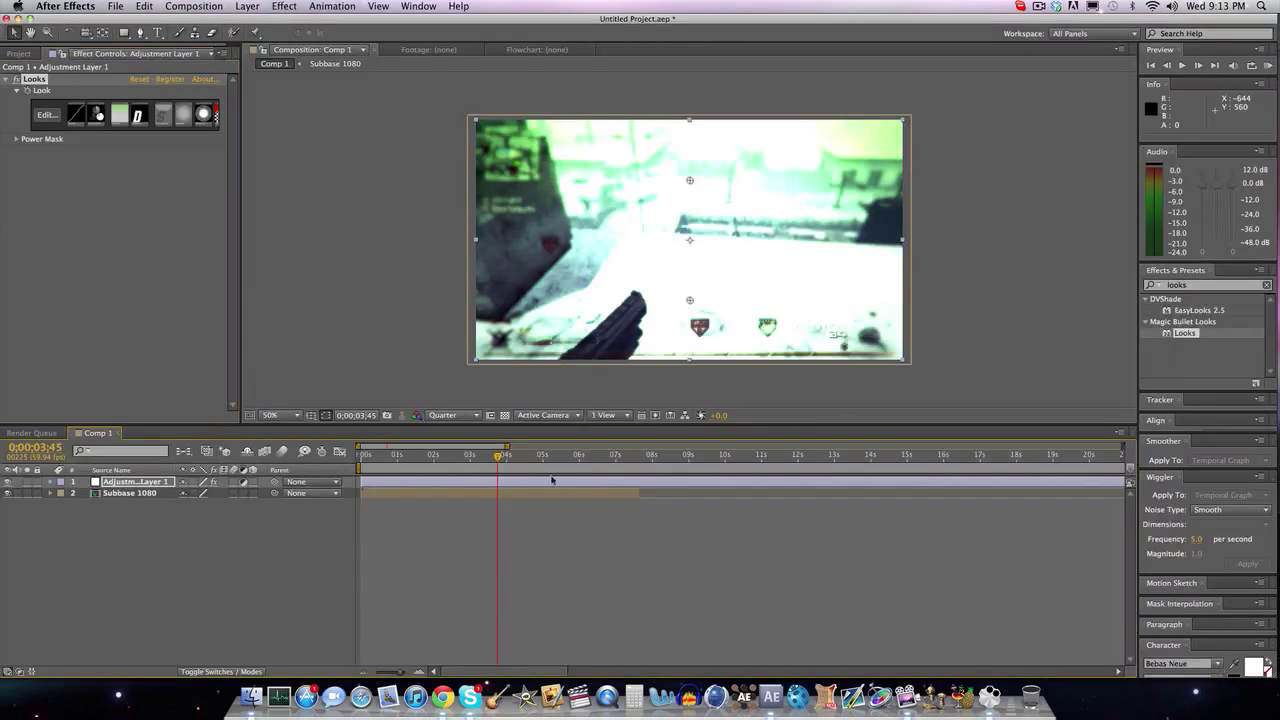
Select the Subbase 1080 clip and move the current time to 0;00;05;12, where the "Round Winning Kill" shot begins.
mouse_move(498, 457)
mouse_down()
mouse_move(567, 461)
mouse_move(456, 462)
mouse_move(502, 462)
mouse_up()
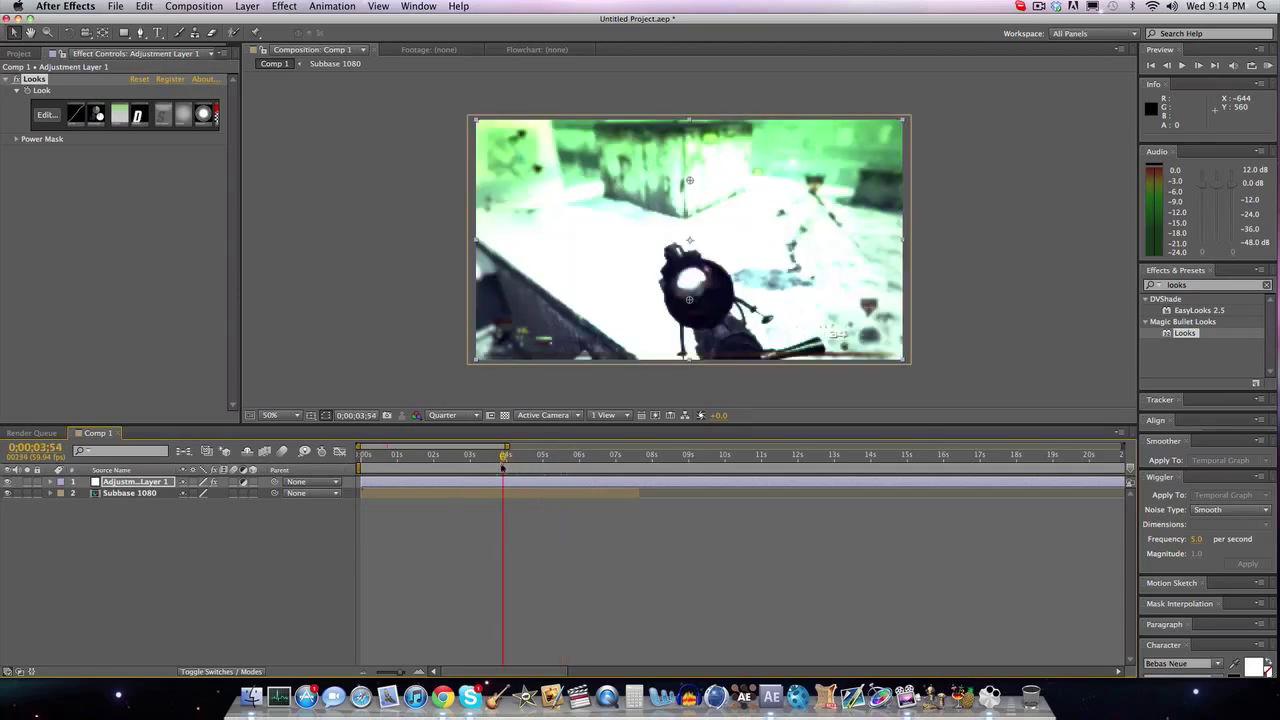
click(135, 493)
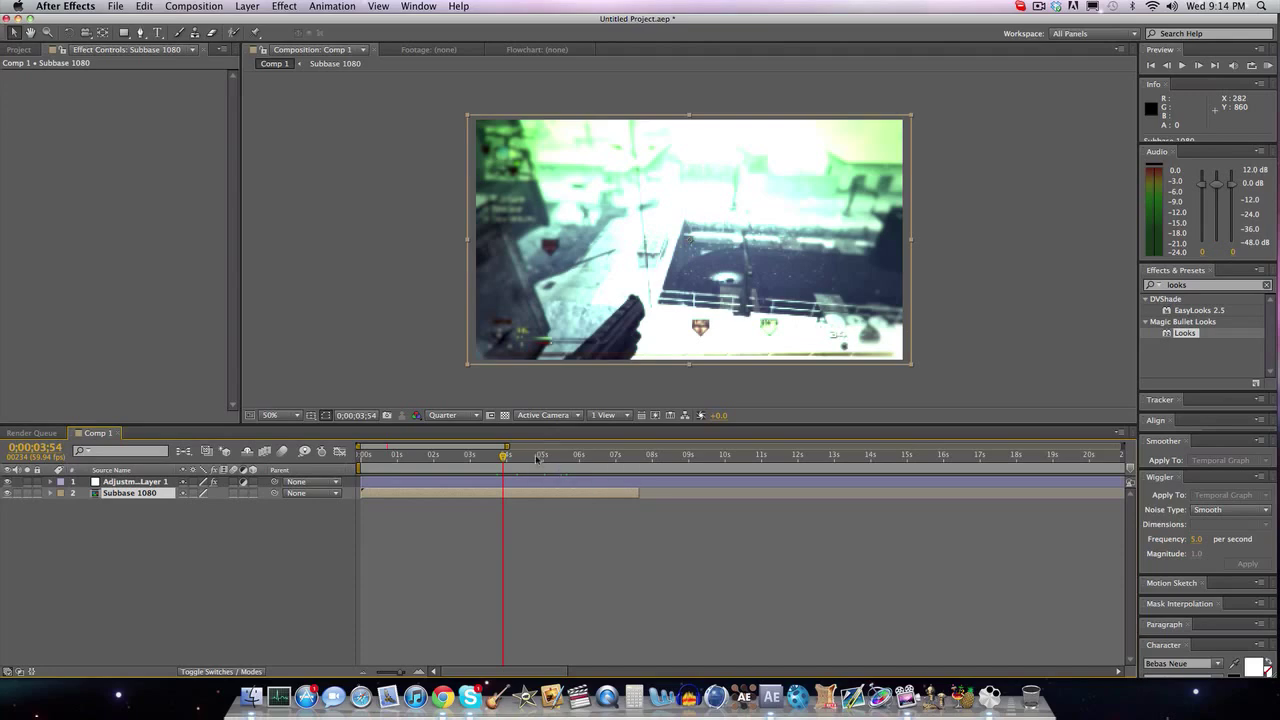
click(534, 459)
drag(534, 461, 550, 460)
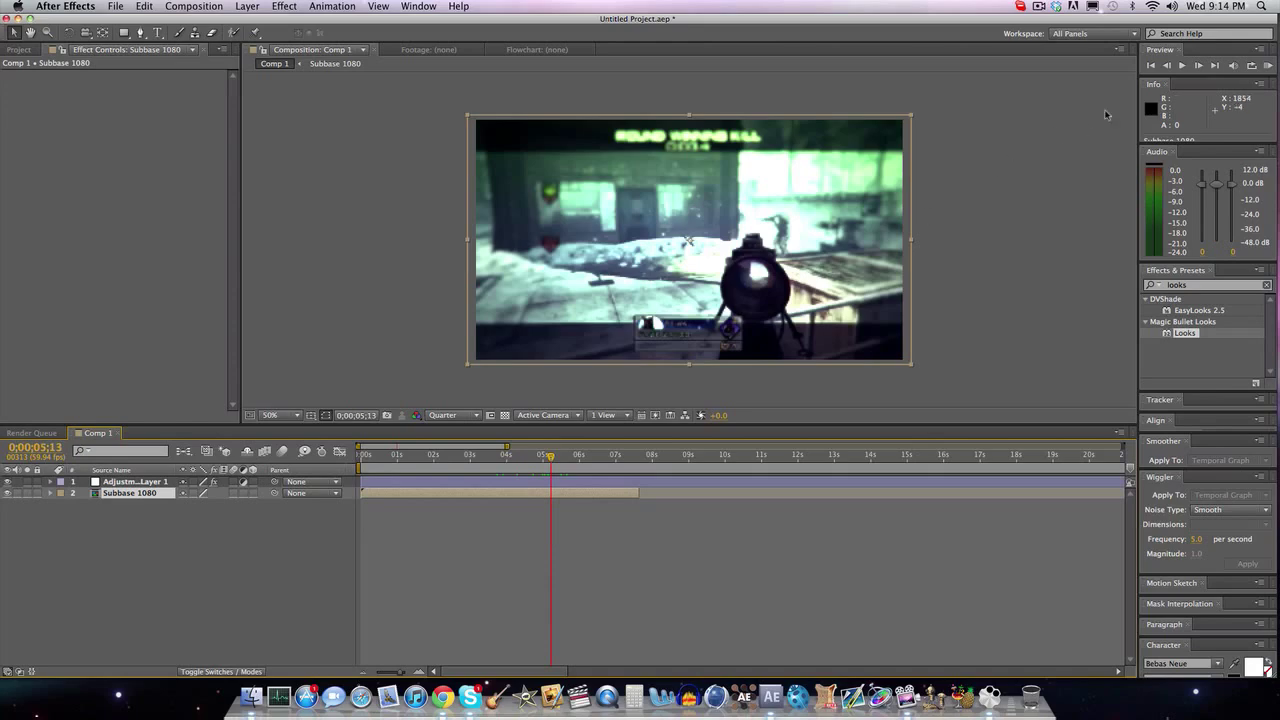
click(1167, 65)
click(1167, 65)
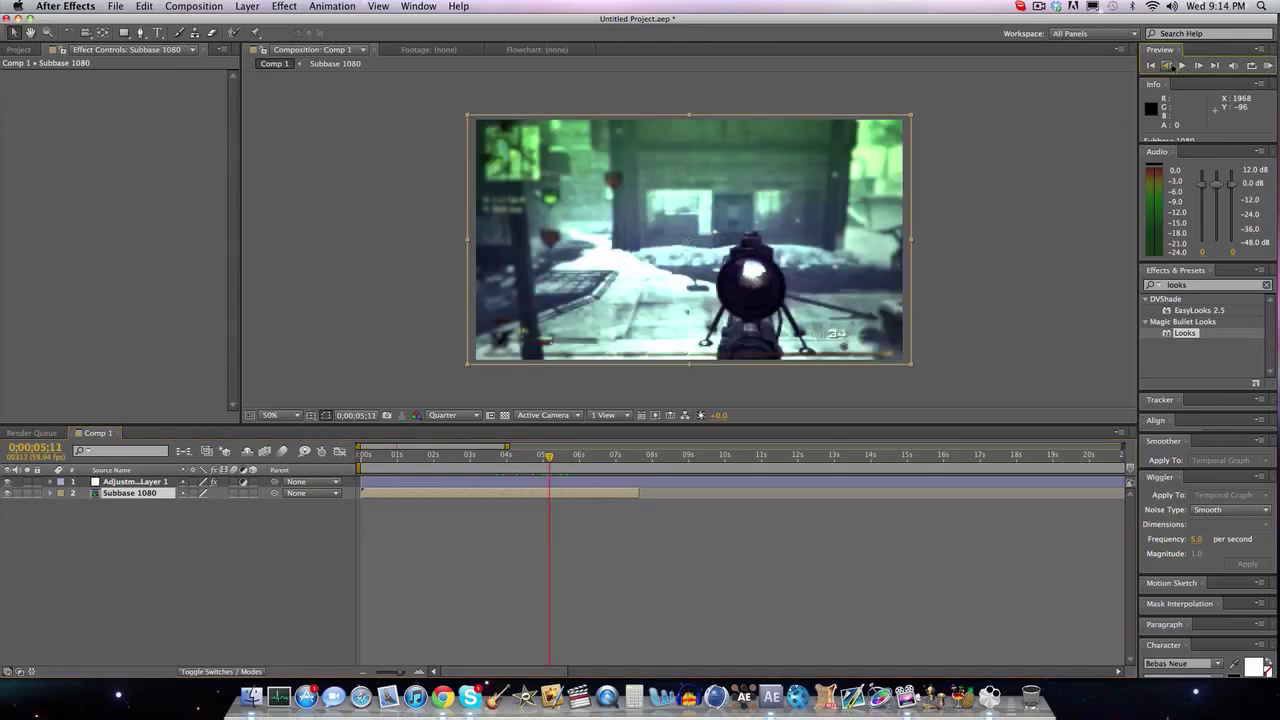
click(1199, 65)
Duplicate the Subbase 1080 clip, split the copy at 0;00;05;12 and delete the copy's portion before that frame.
key(super+shift+d)
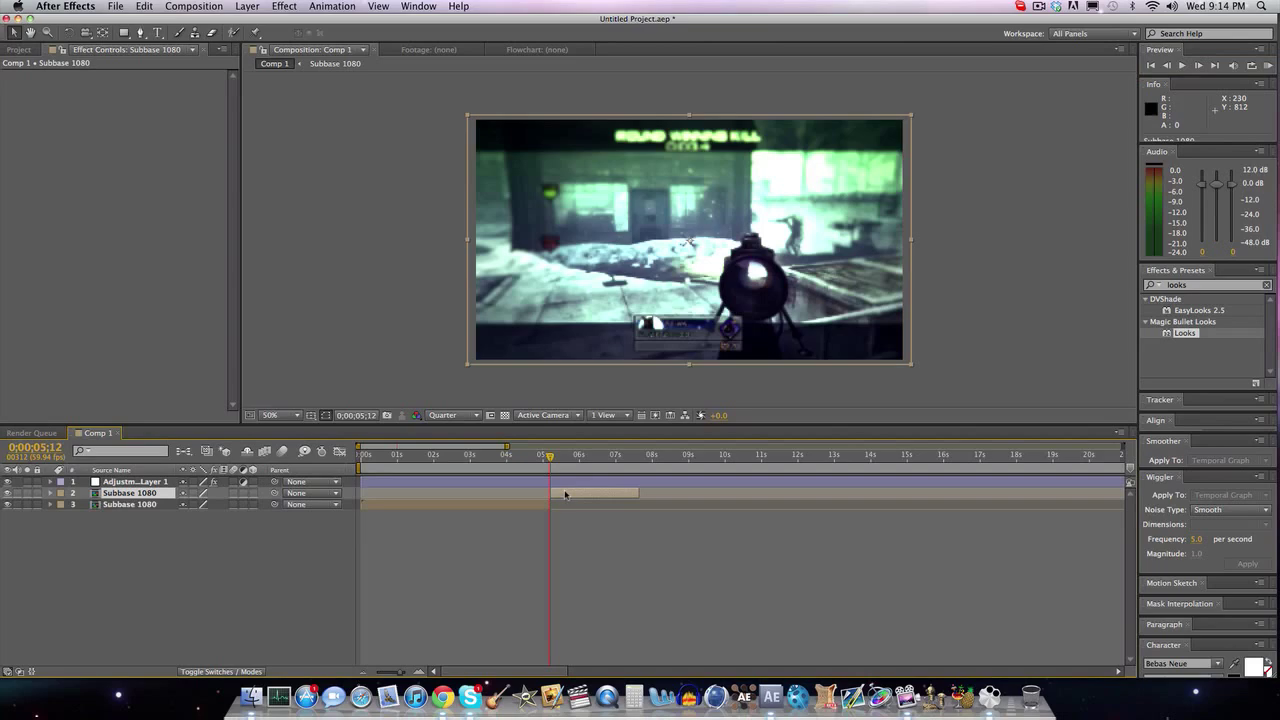
key(super+z)
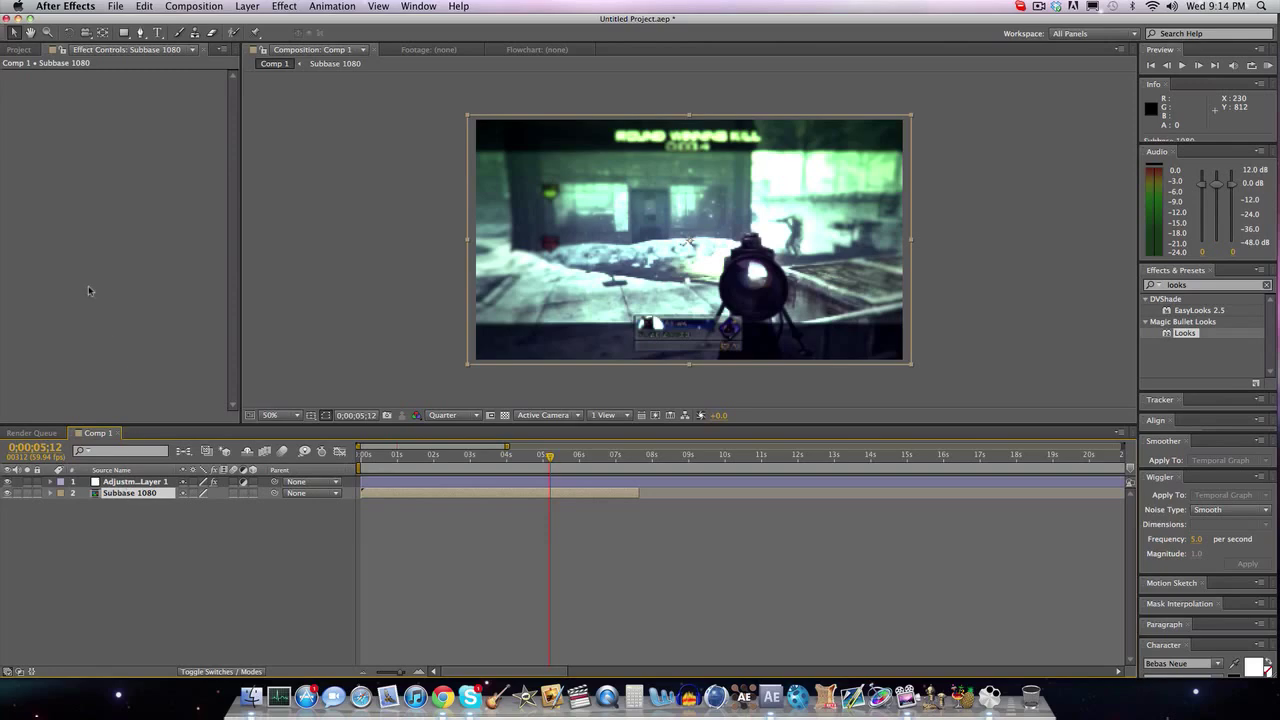
key(super+shift+d)
key(super+shift+d)
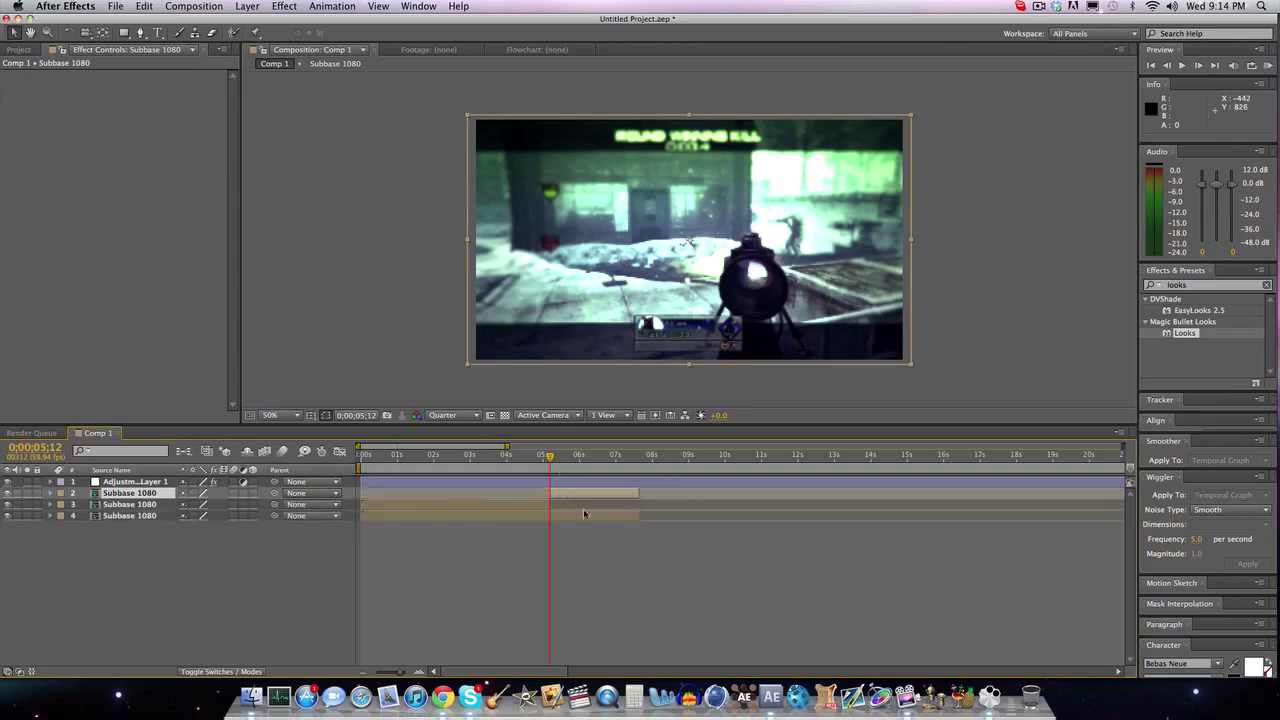
key(super+z)
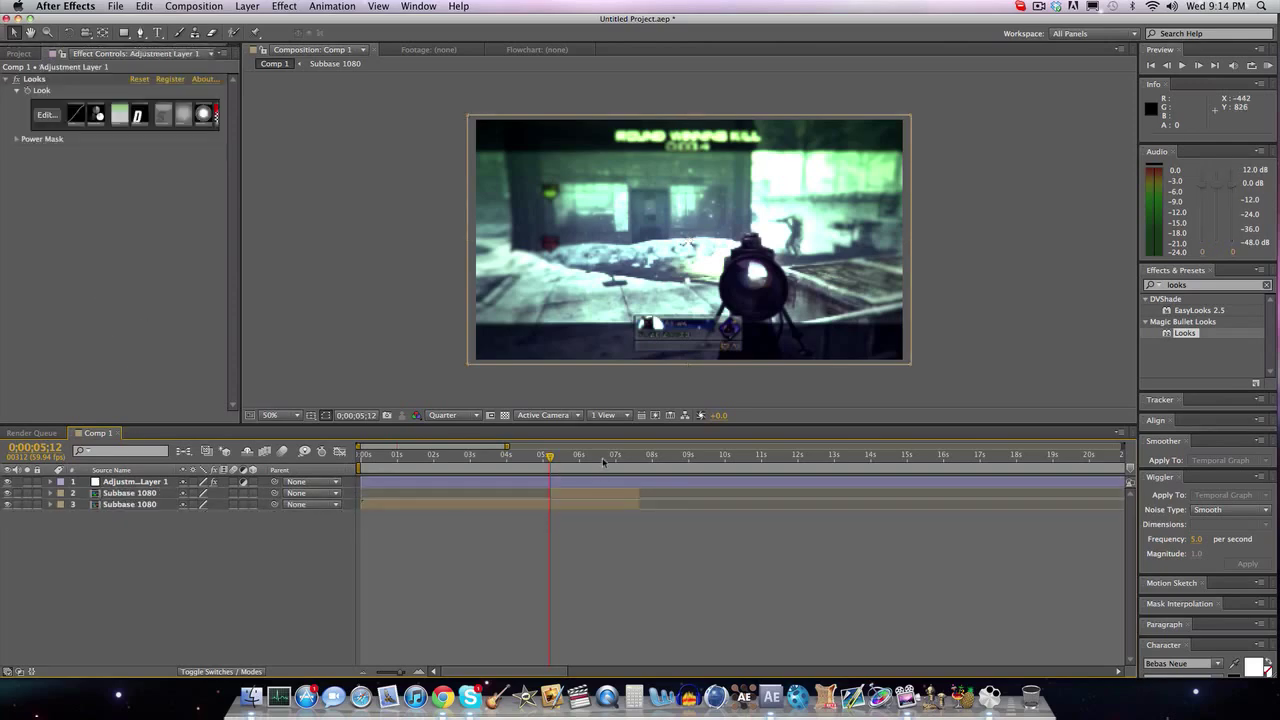
Inspect the trimmed Subbase 1080 copy at its end and around its start frame, toggling the footage layers' visibility, and finish at 0;00;05;12.
click(604, 461)
click(637, 462)
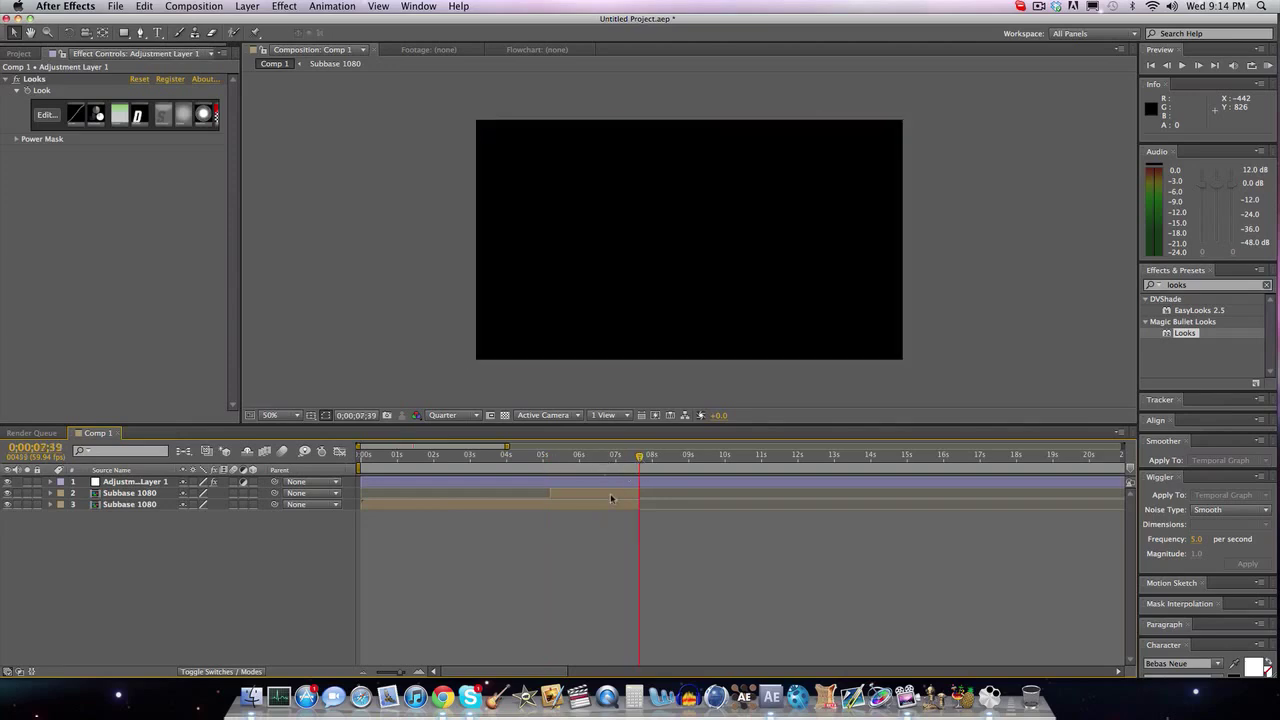
click(611, 498)
drag(568, 453, 549, 455)
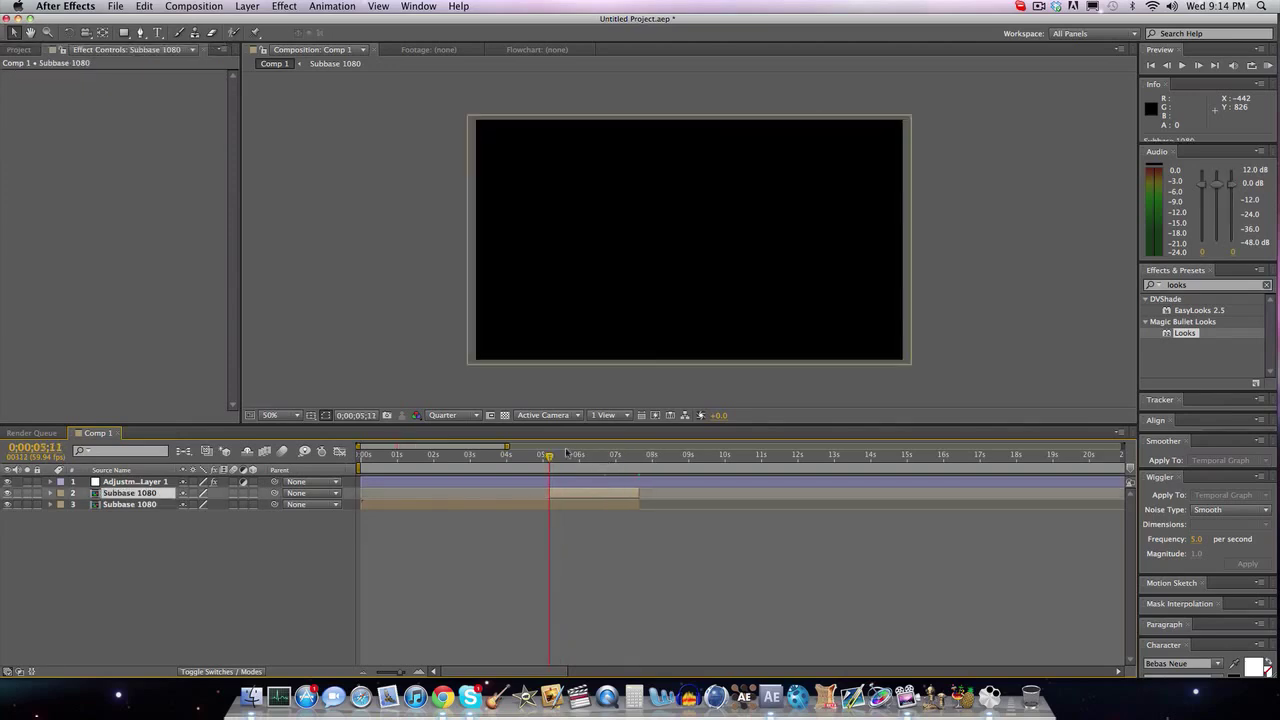
click(1203, 287)
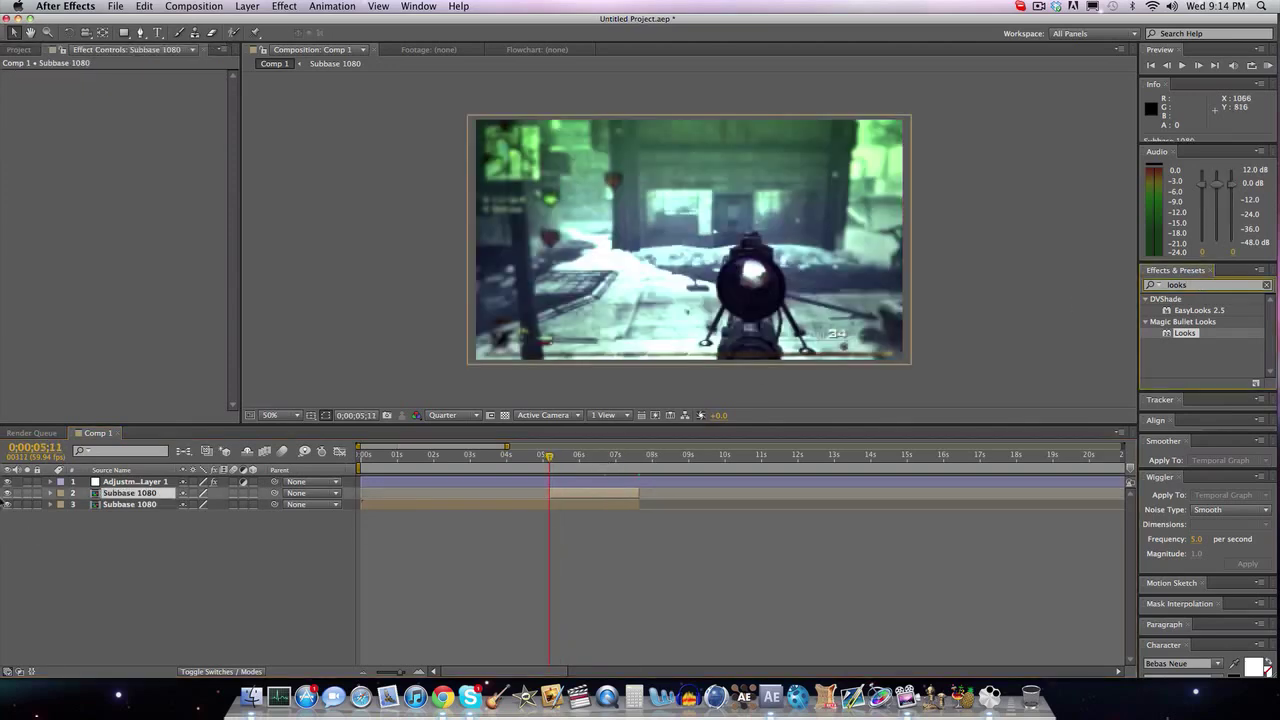
click(124, 466)
click(7, 493)
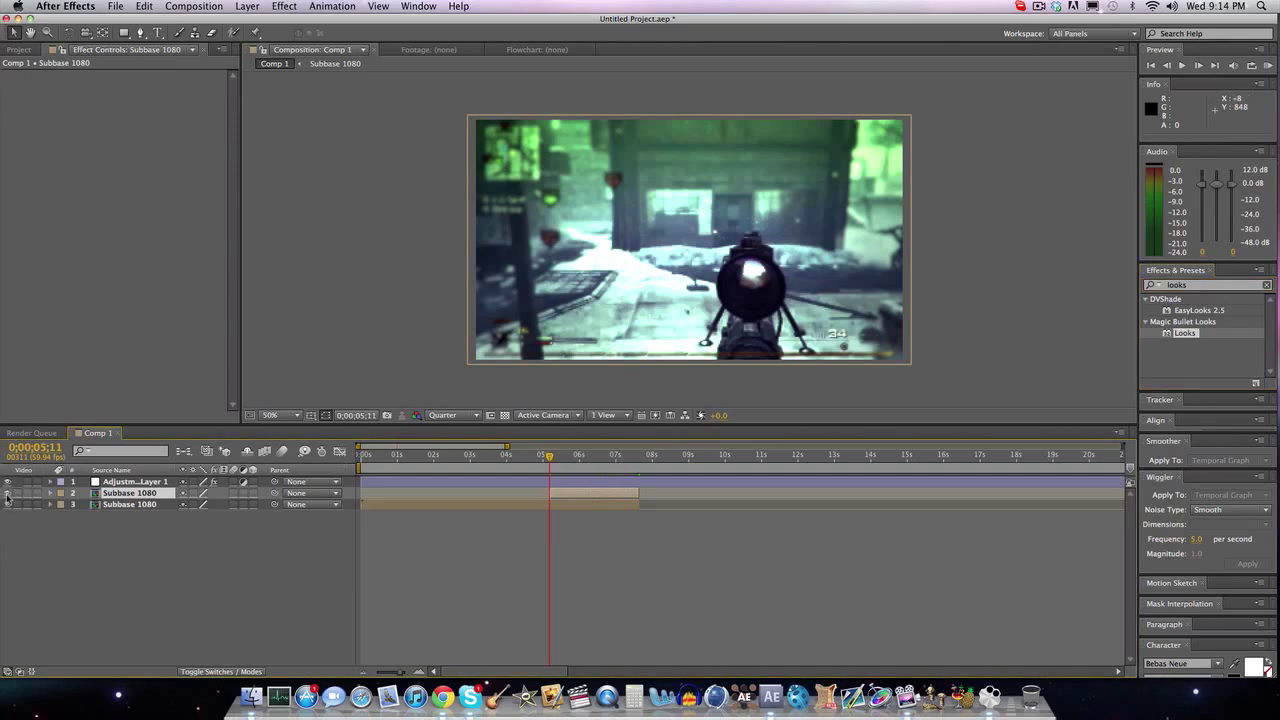
click(7, 504)
click(1198, 65)
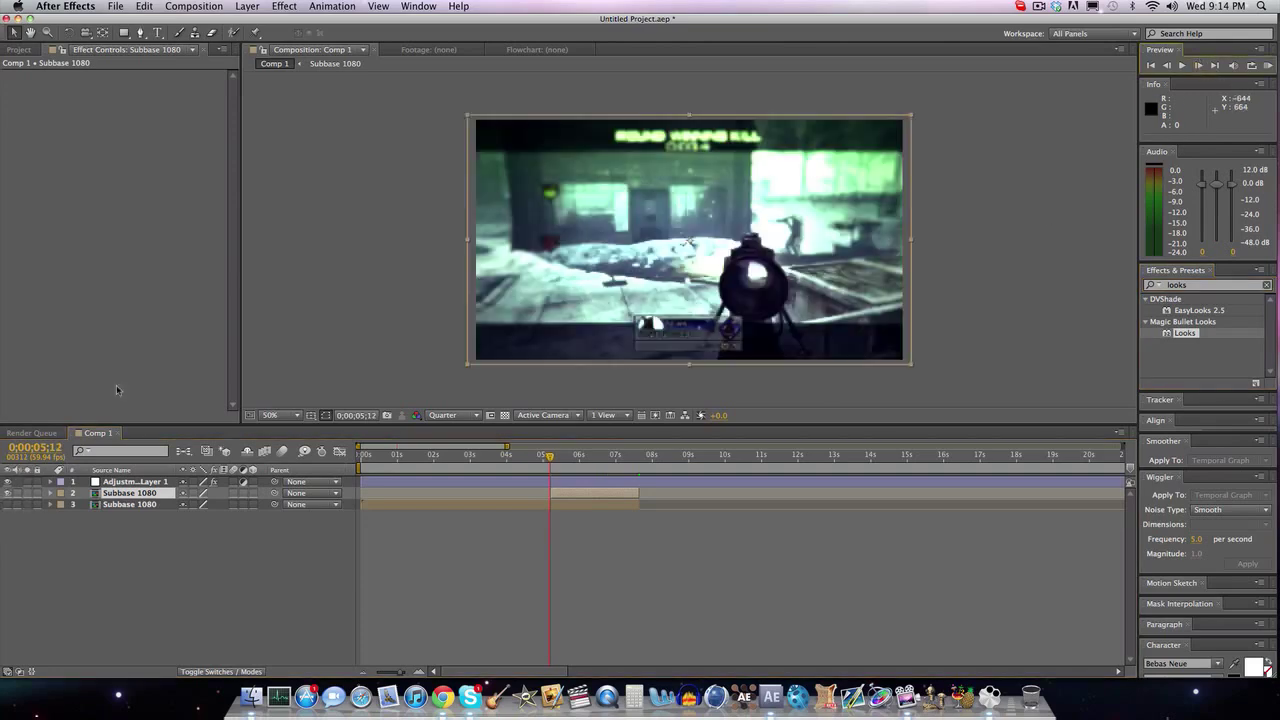
Search the effects for "find edges" and apply Find Edges to the trimmed Subbase 1080 copy.
double_click(1210, 285)
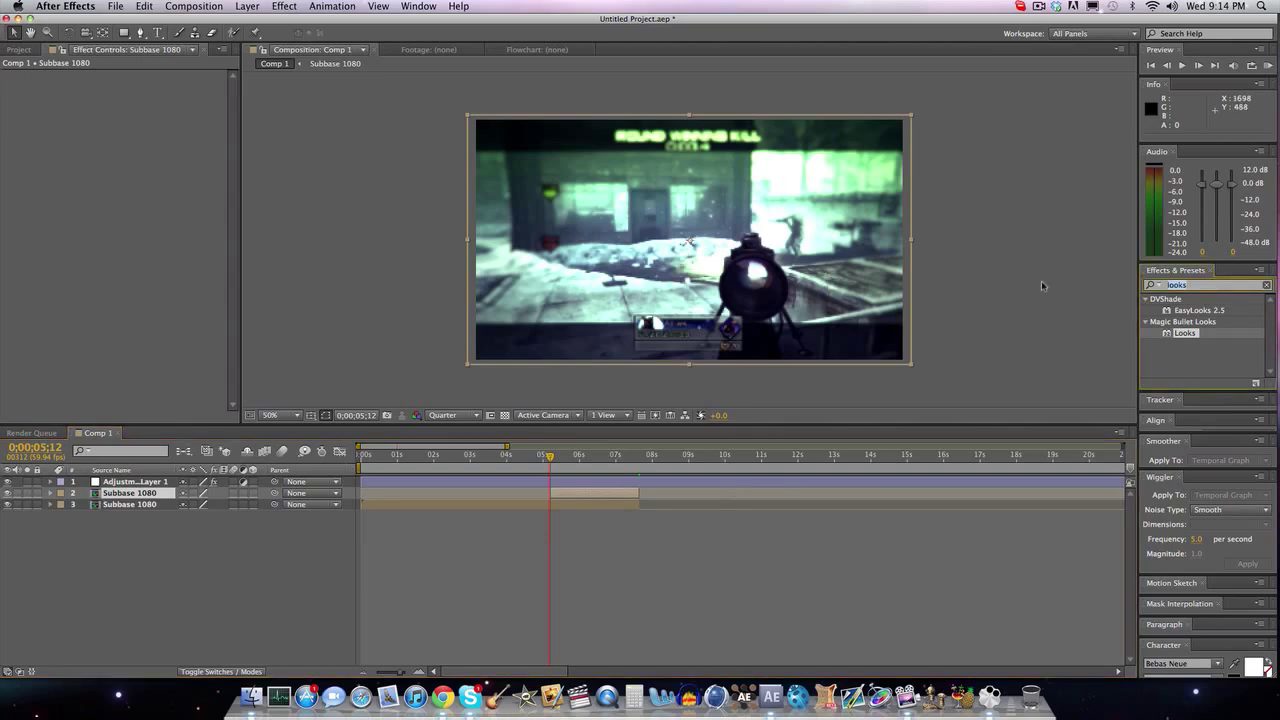
text(find edges)
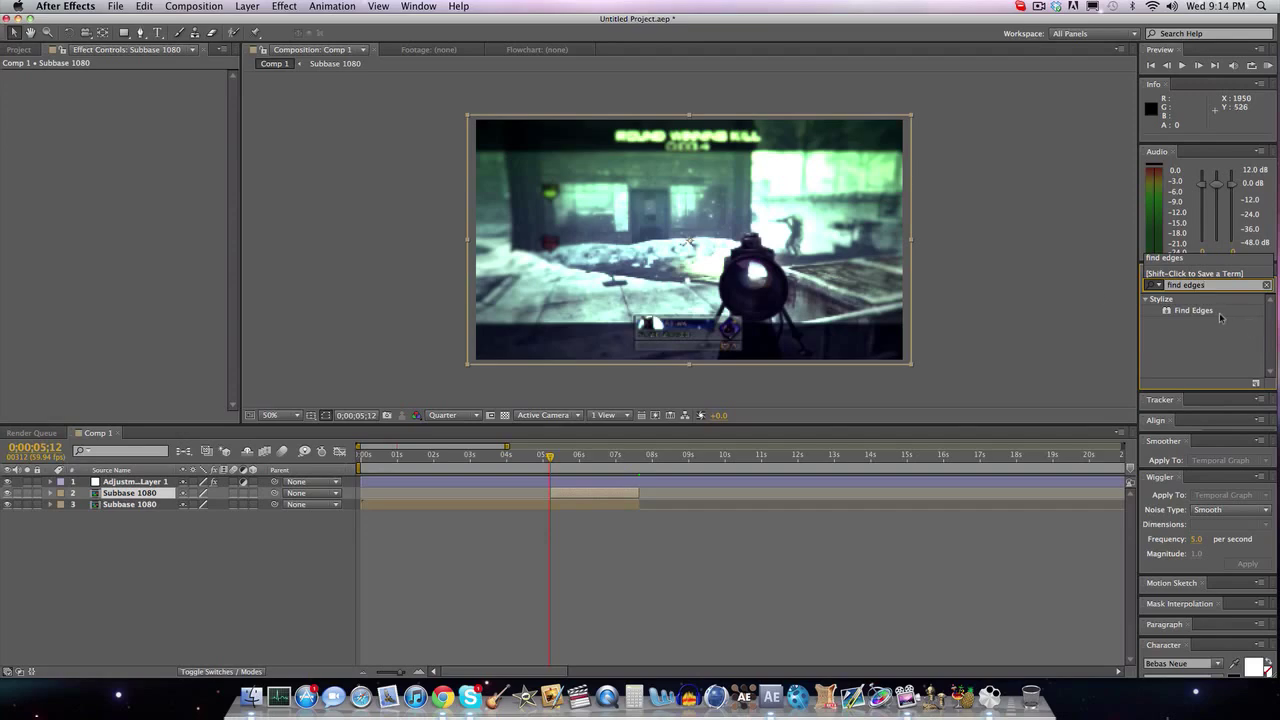
drag(1209, 312, 600, 493)
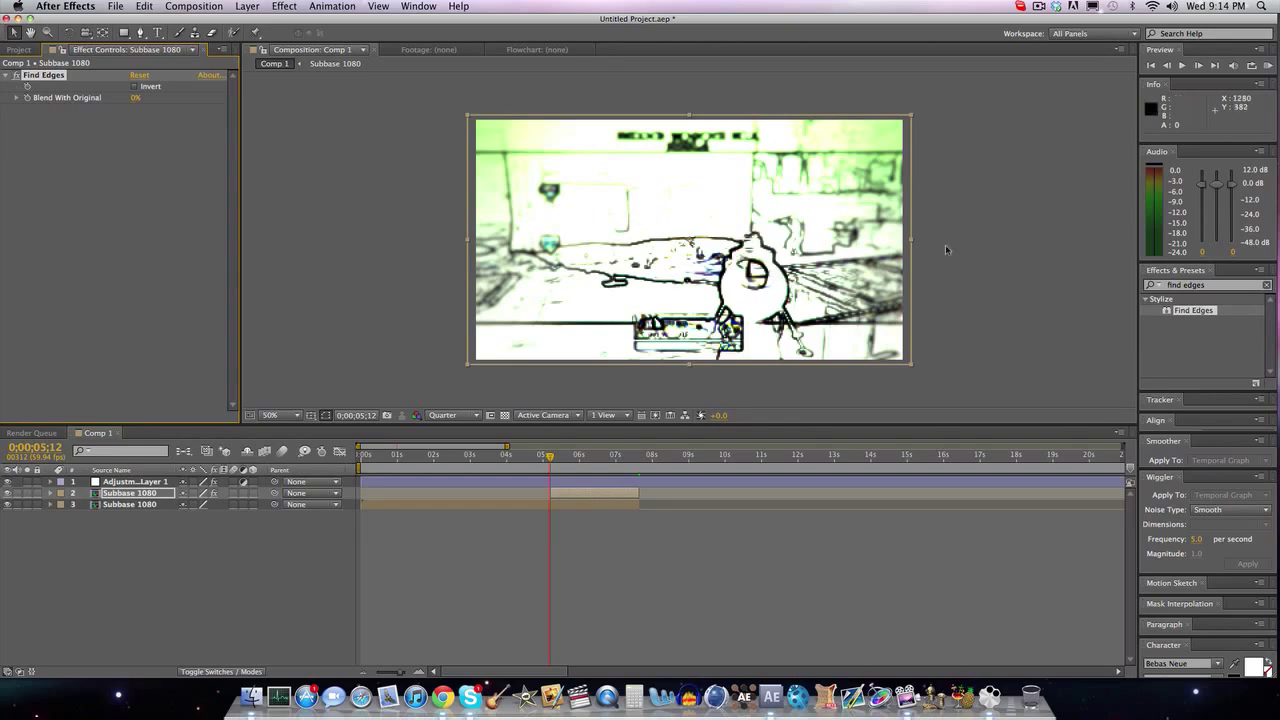
Search the effects for "cc toner" and add CC Toner to the trimmed Subbase 1080 copy.
drag(1240, 286, 1110, 272)
key(BackSpace)
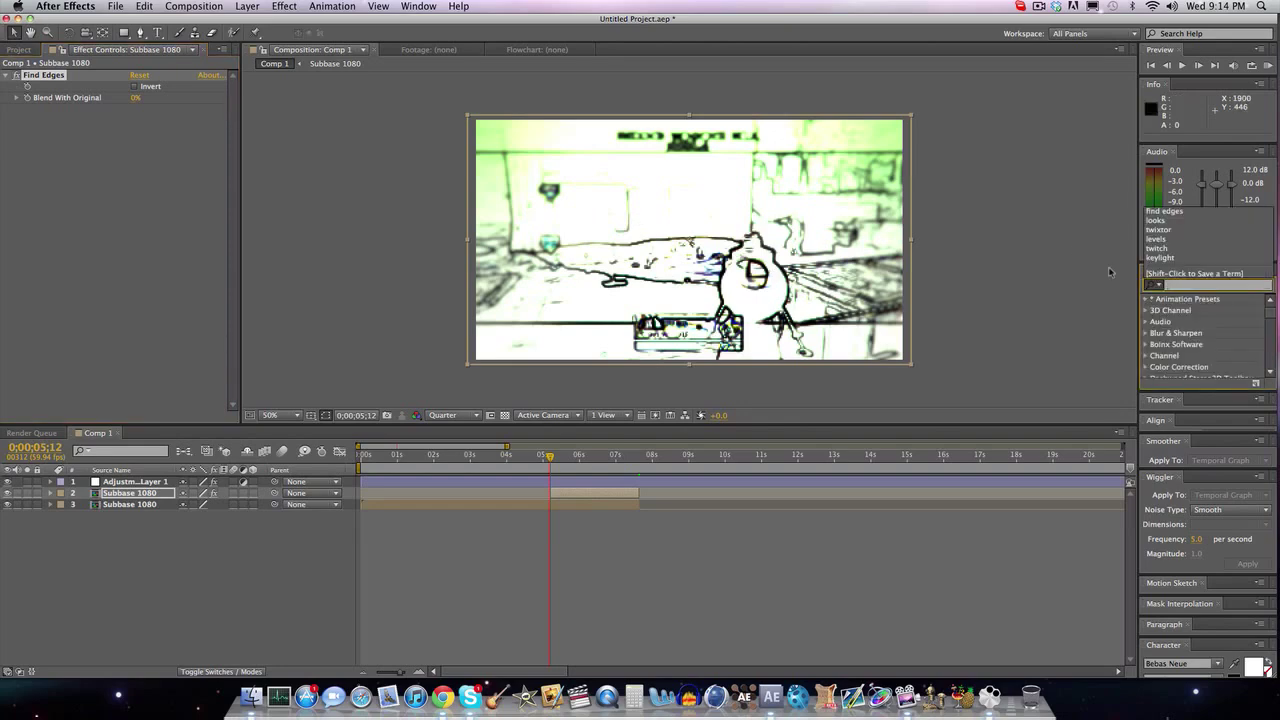
key(Escape)
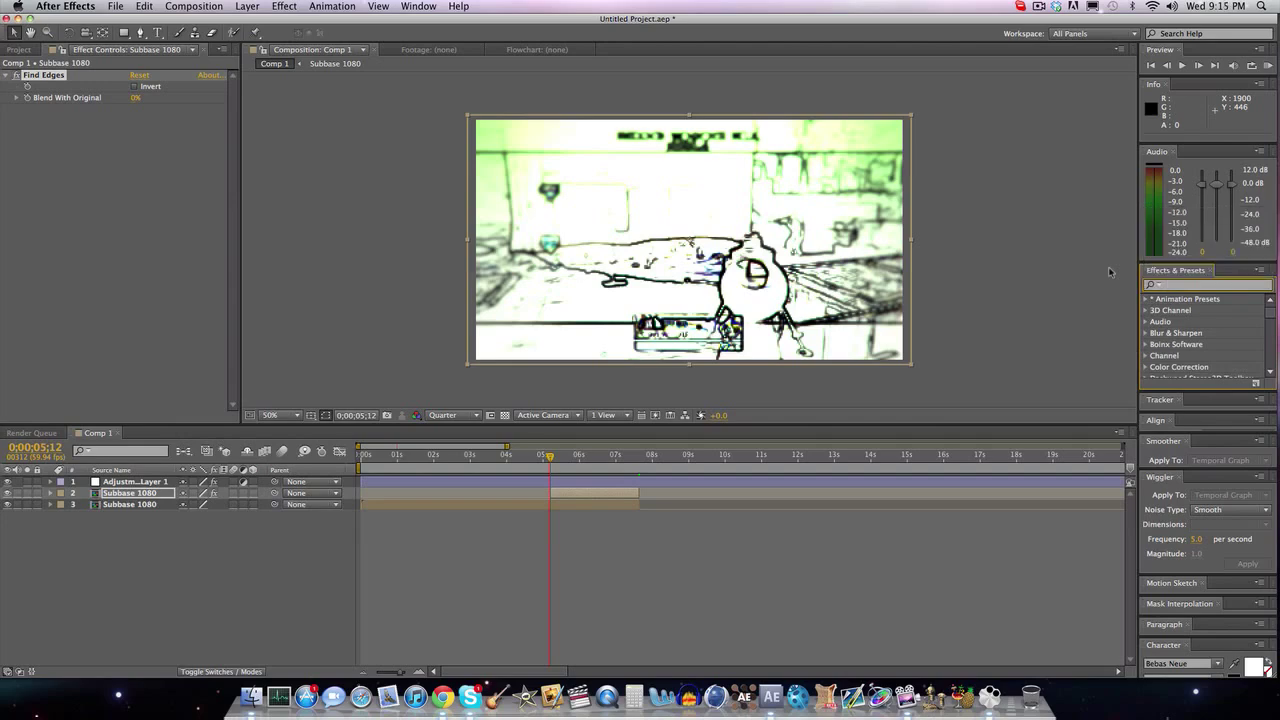
text(cc toner)
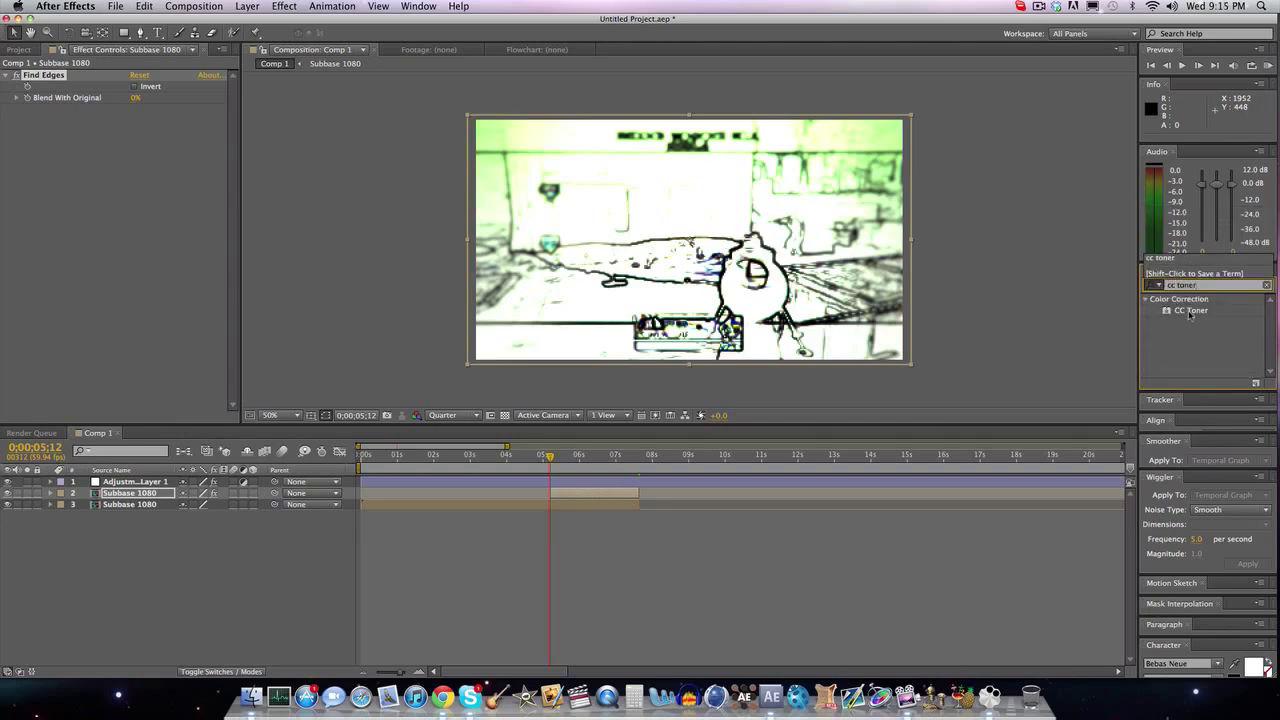
drag(1191, 310, 614, 497)
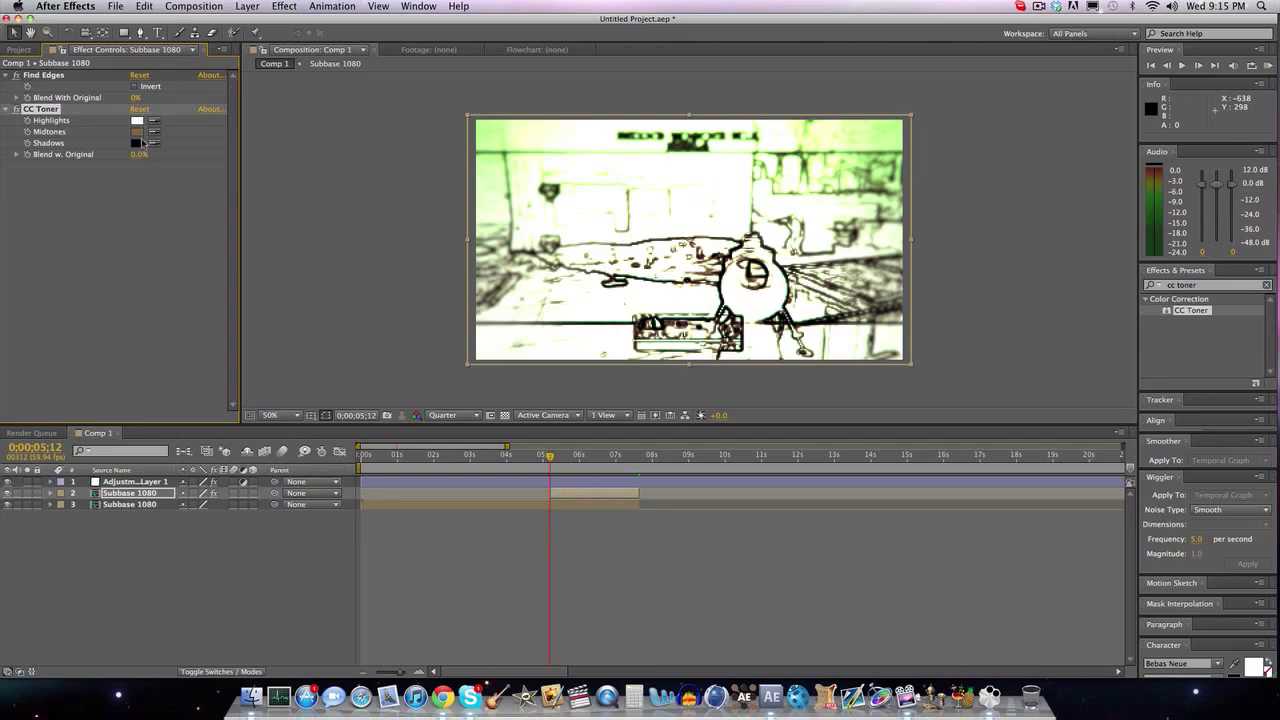
Set CC Toner's Shadows and Midtones colours to white (FFFFFF).
click(137, 143)
drag(583, 346, 397, 246)
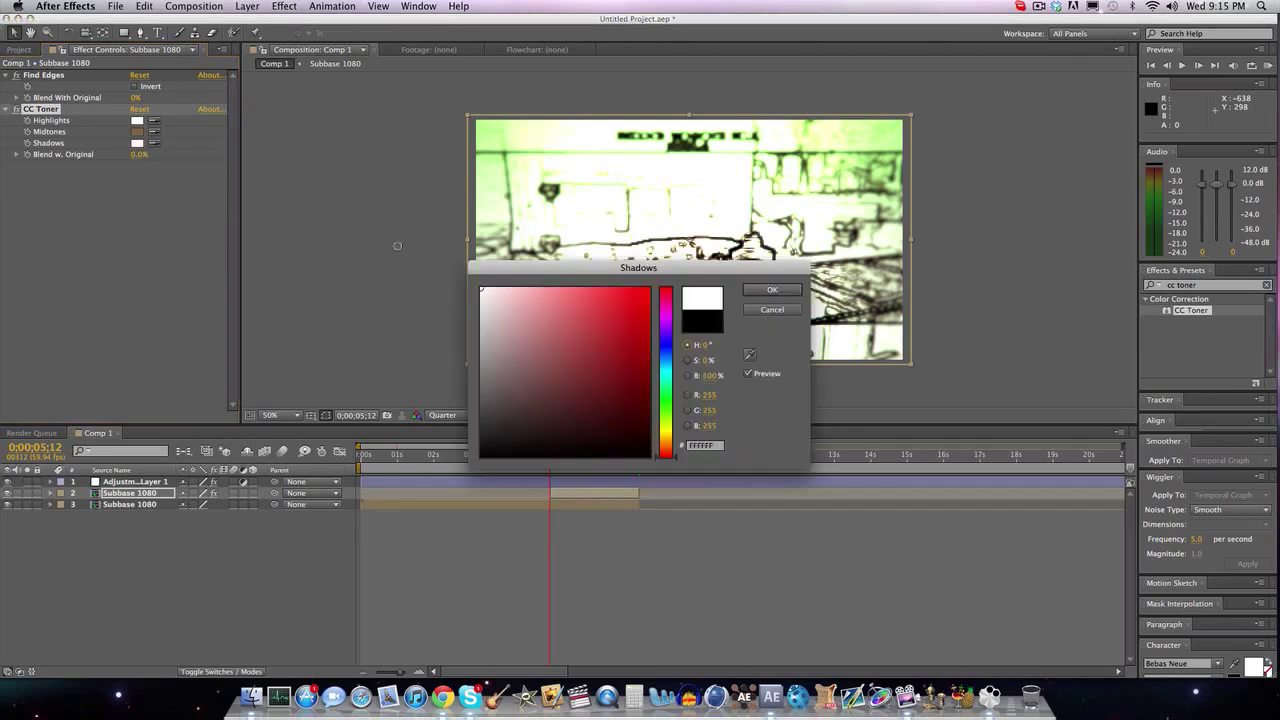
click(772, 289)
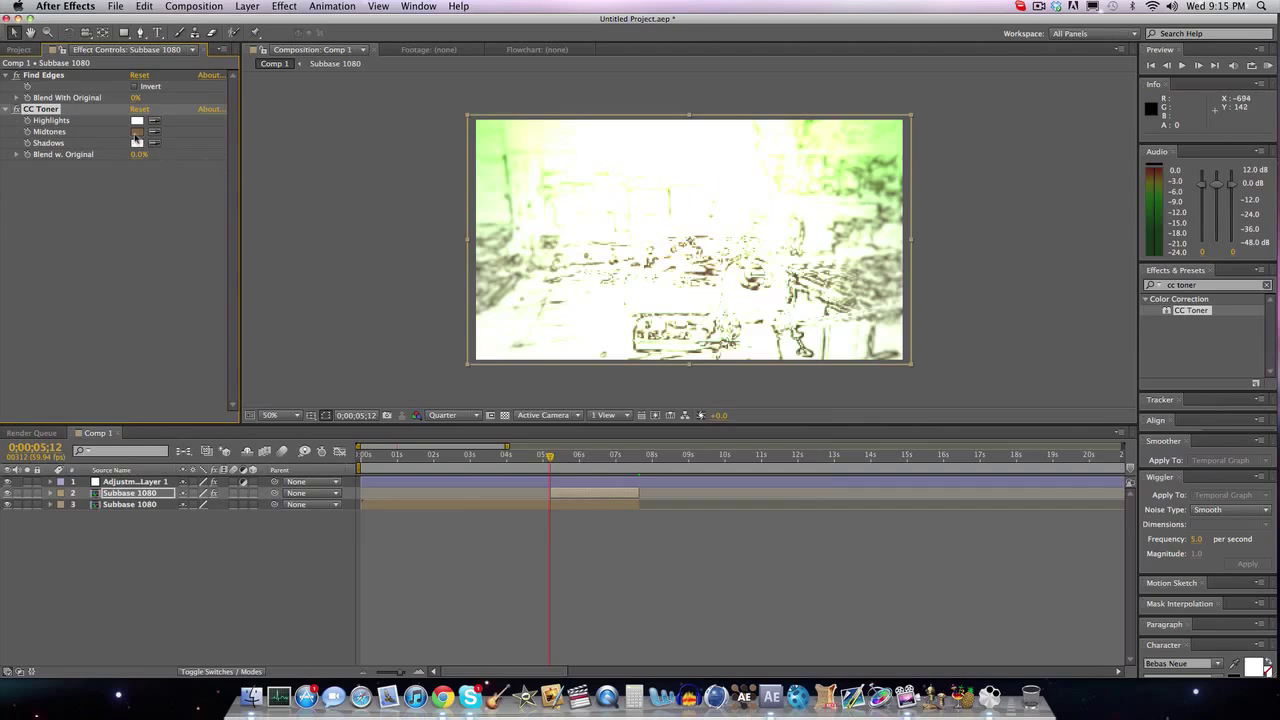
click(137, 131)
drag(482, 322, 470, 278)
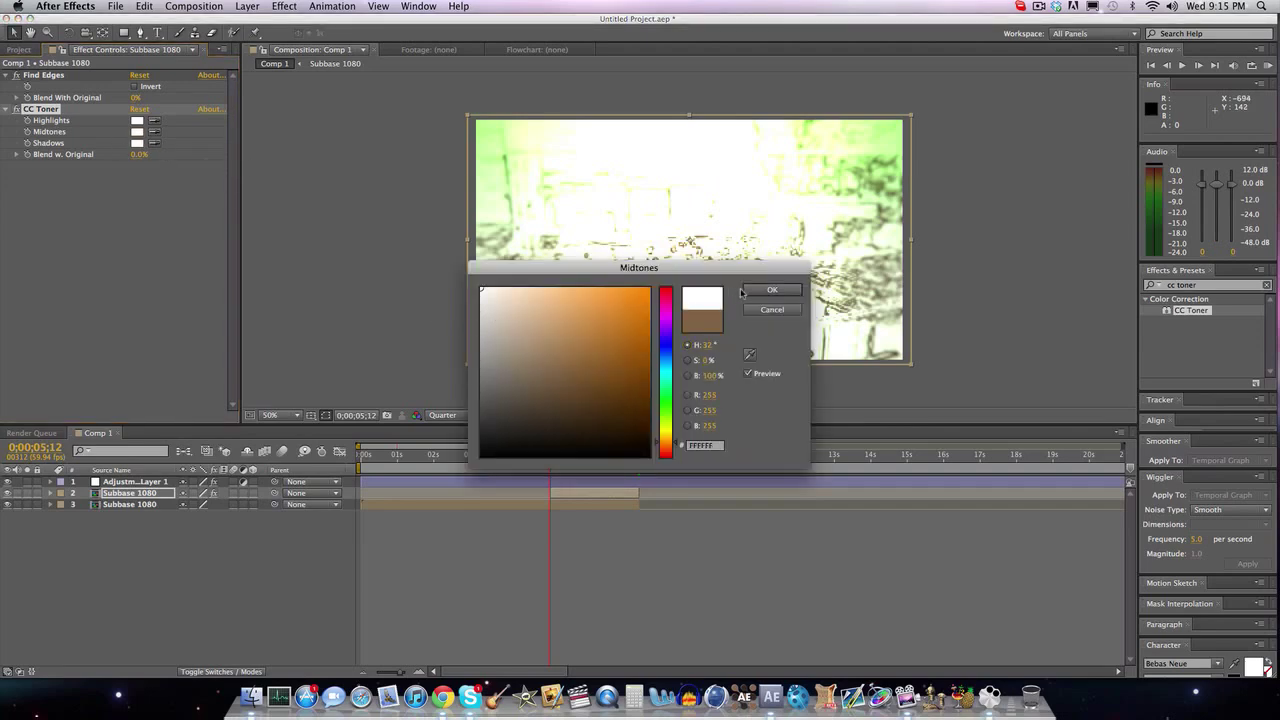
click(772, 290)
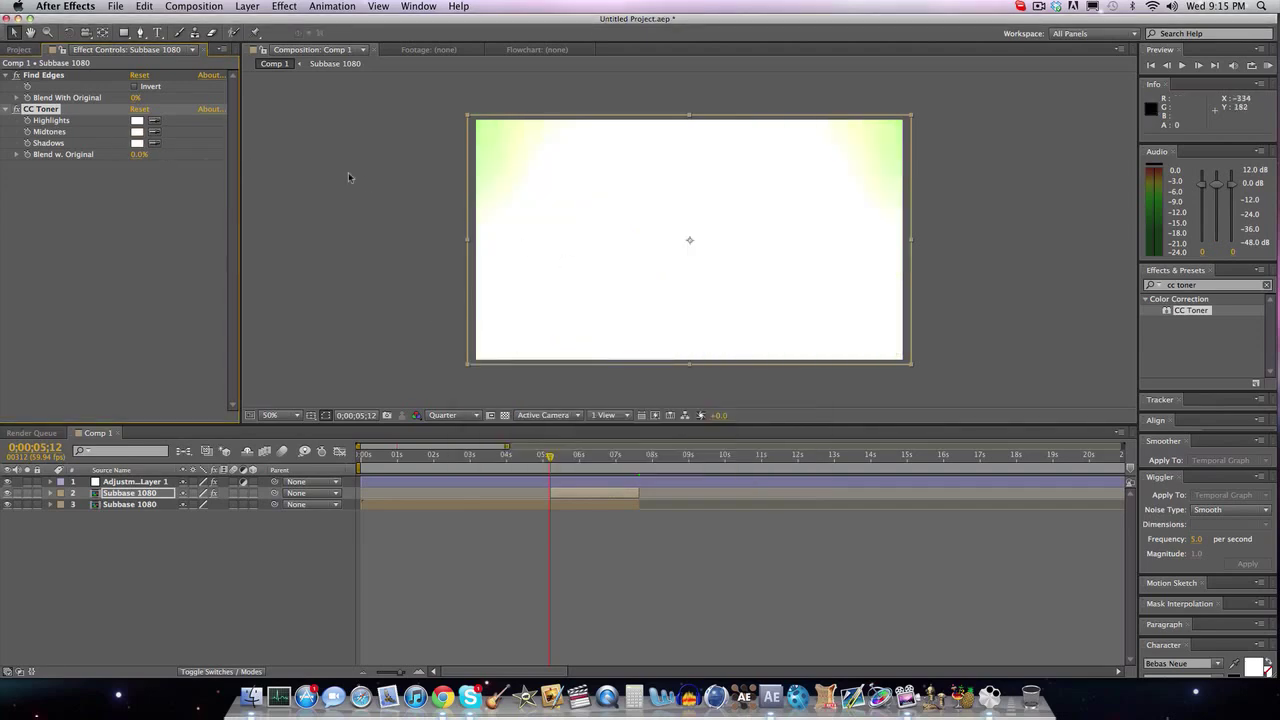
Hide the adjustment layer, set CC Toner's Highlights colour to green 00FF42, and show the trimmed Subbase 1080 copy.
click(8, 492)
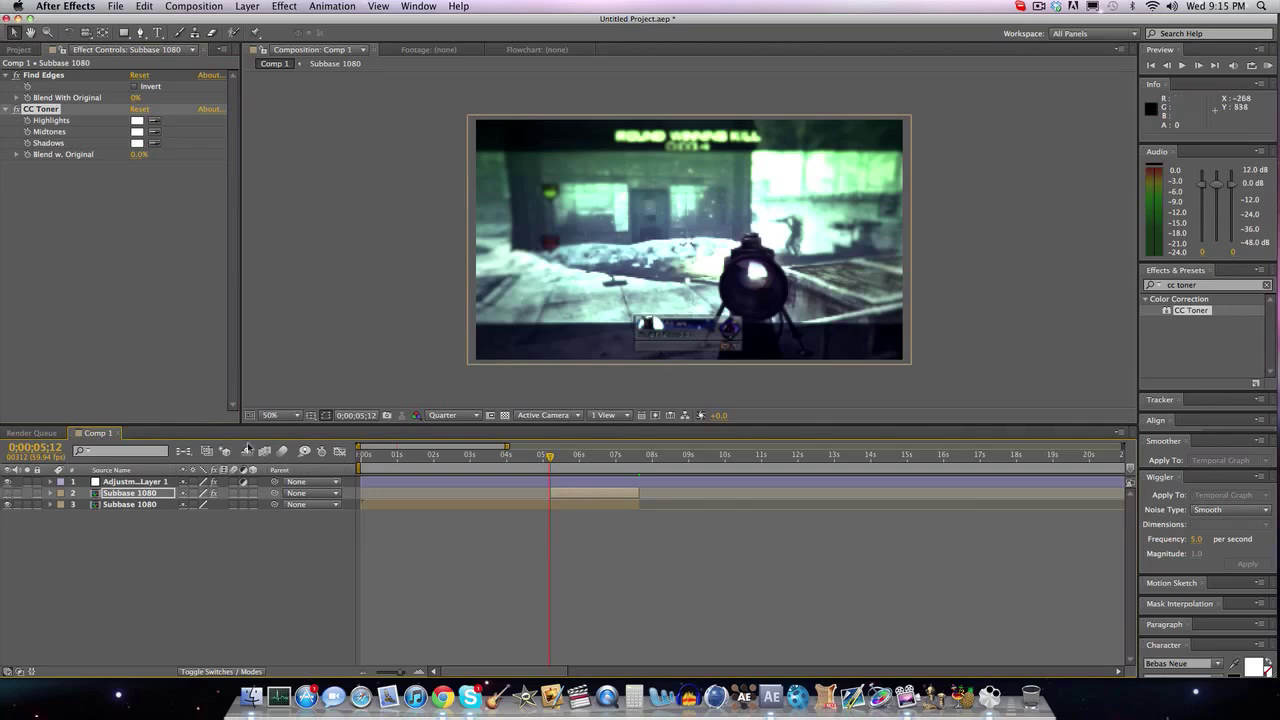
click(9, 482)
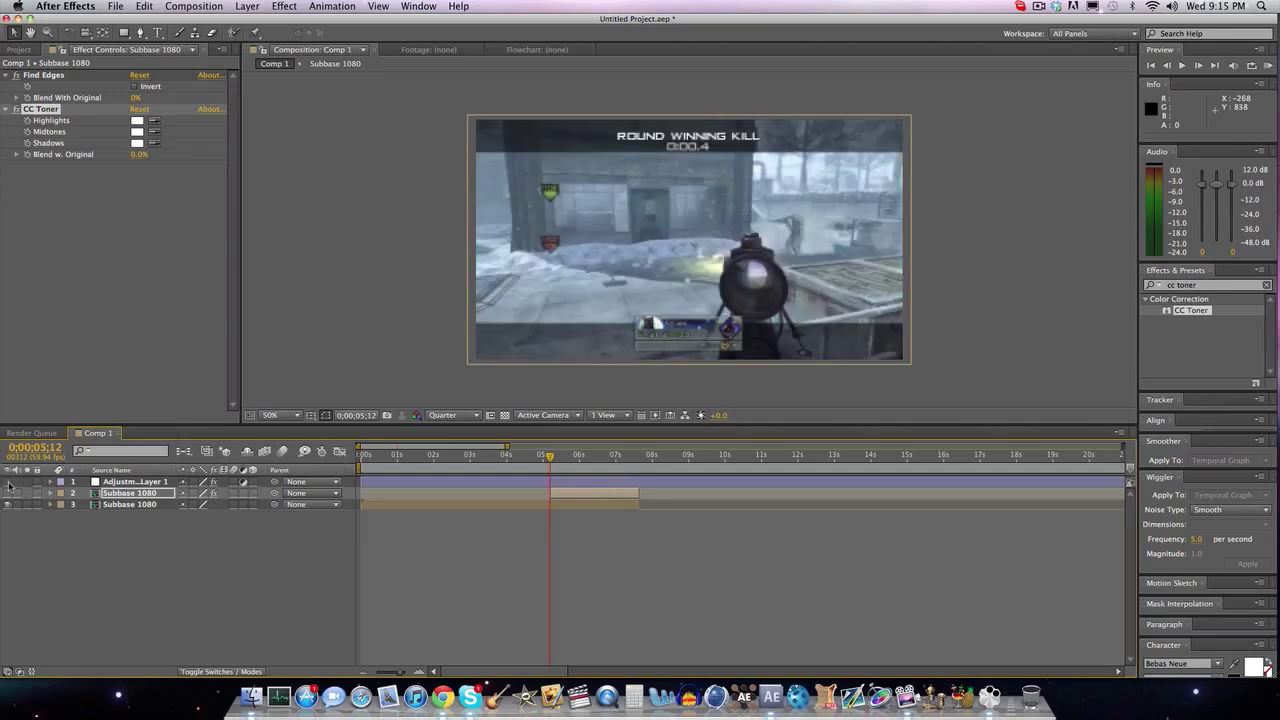
click(137, 121)
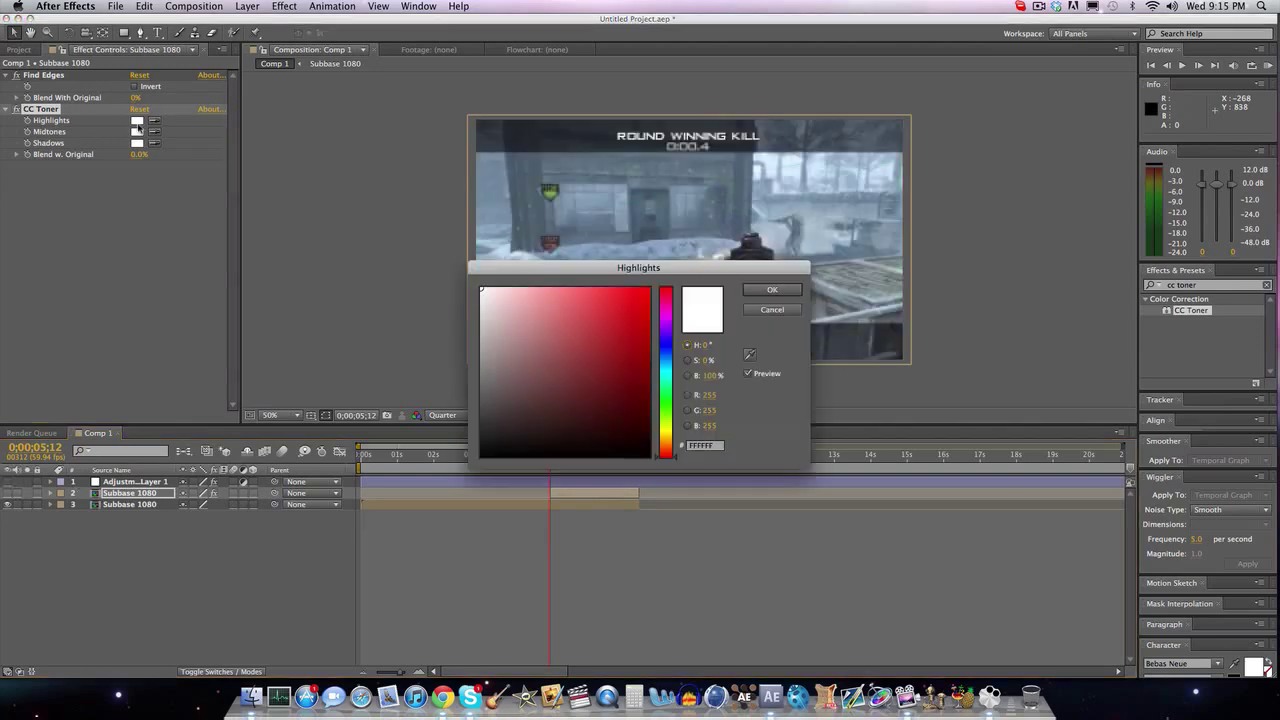
click(667, 398)
click(629, 341)
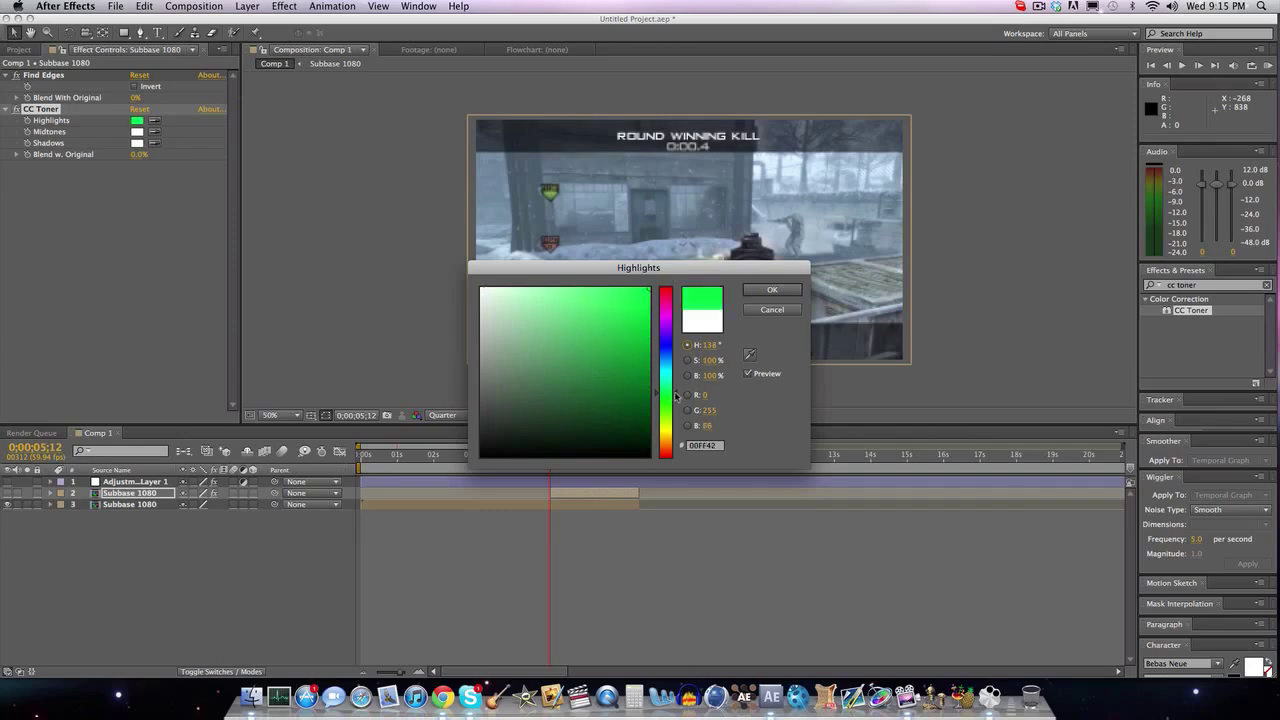
click(790, 290)
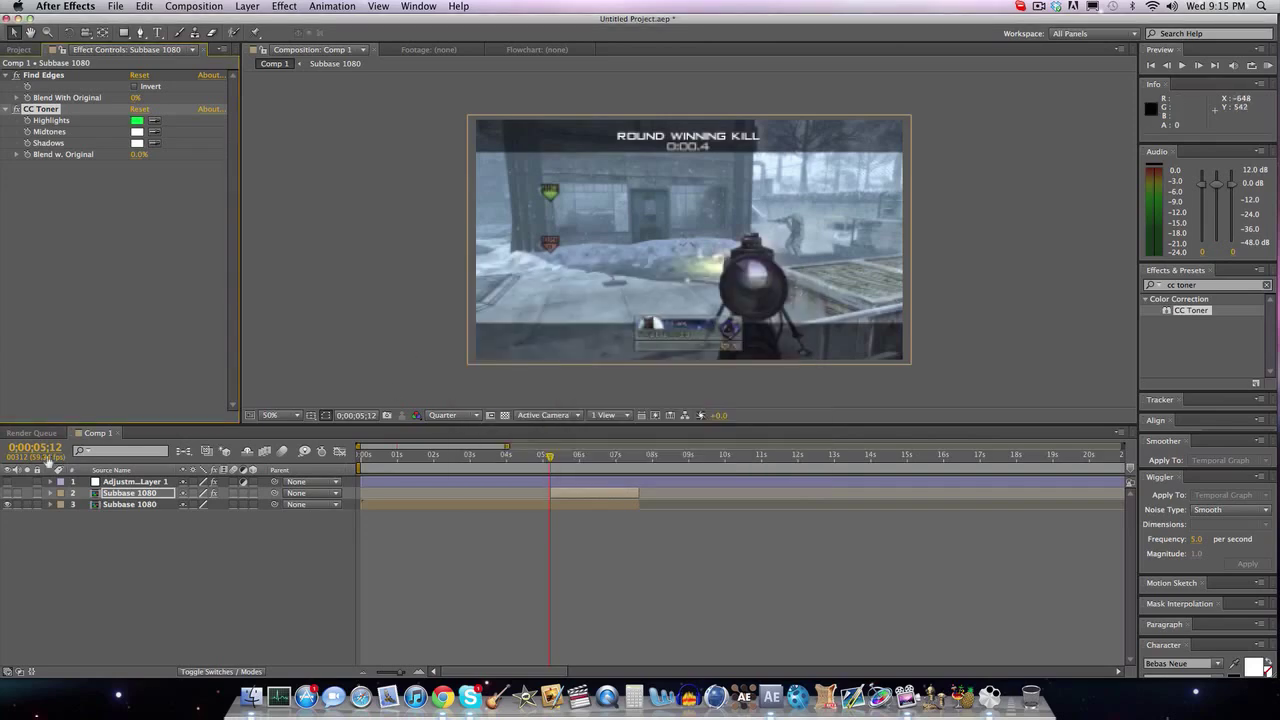
click(6, 494)
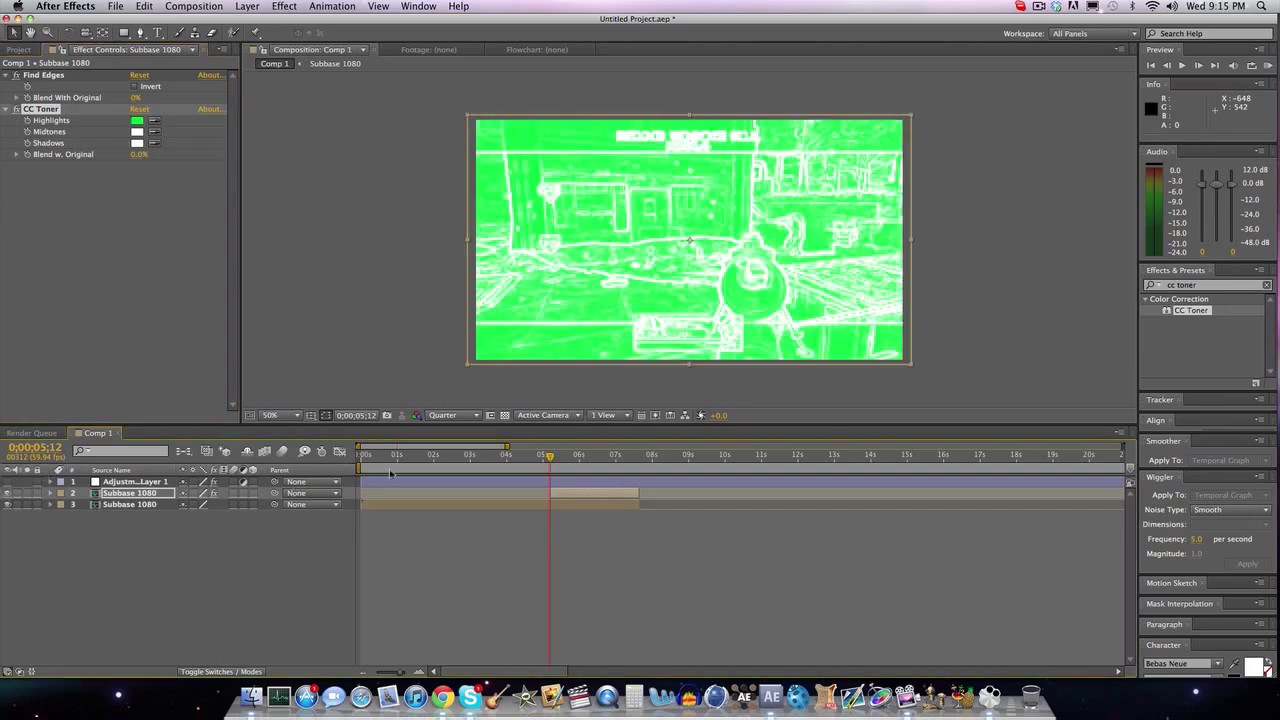
Search the effects for "keylight", apply Keylight (1.2) to the trimmed Subbase 1080 copy, and sample CC Toner's green as its Screen Colour.
click(1212, 286)
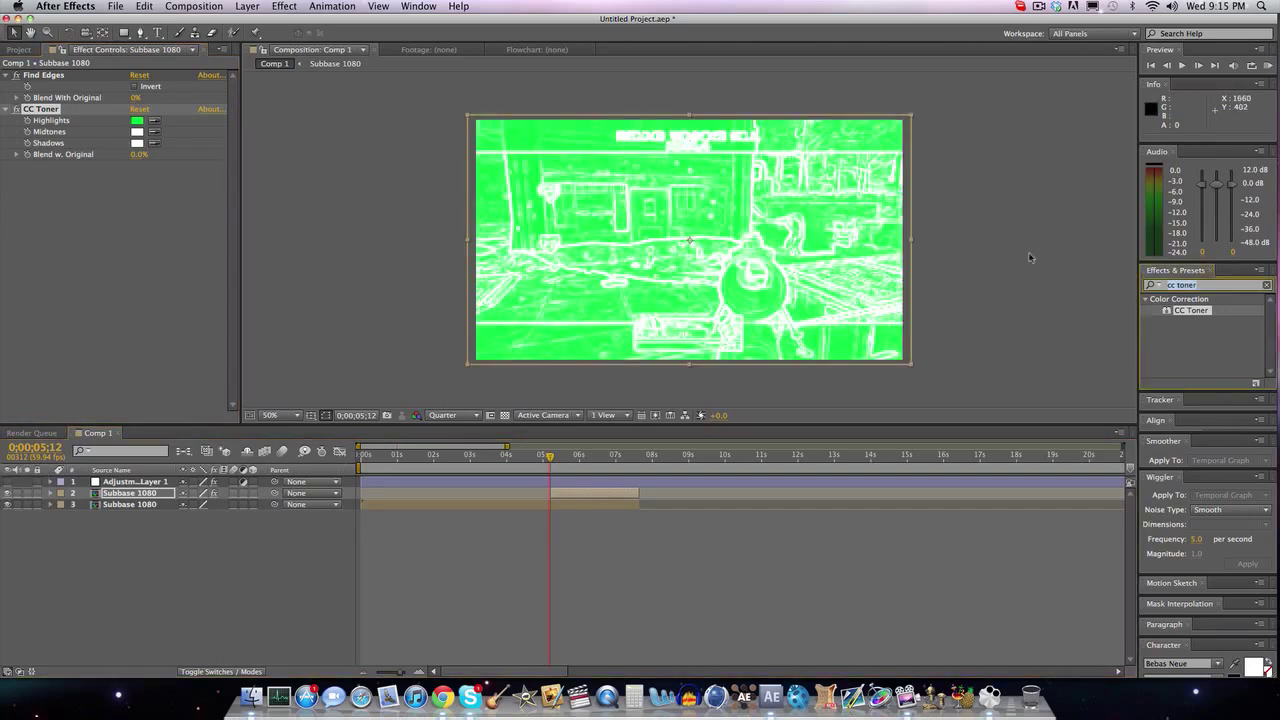
text(keylight)
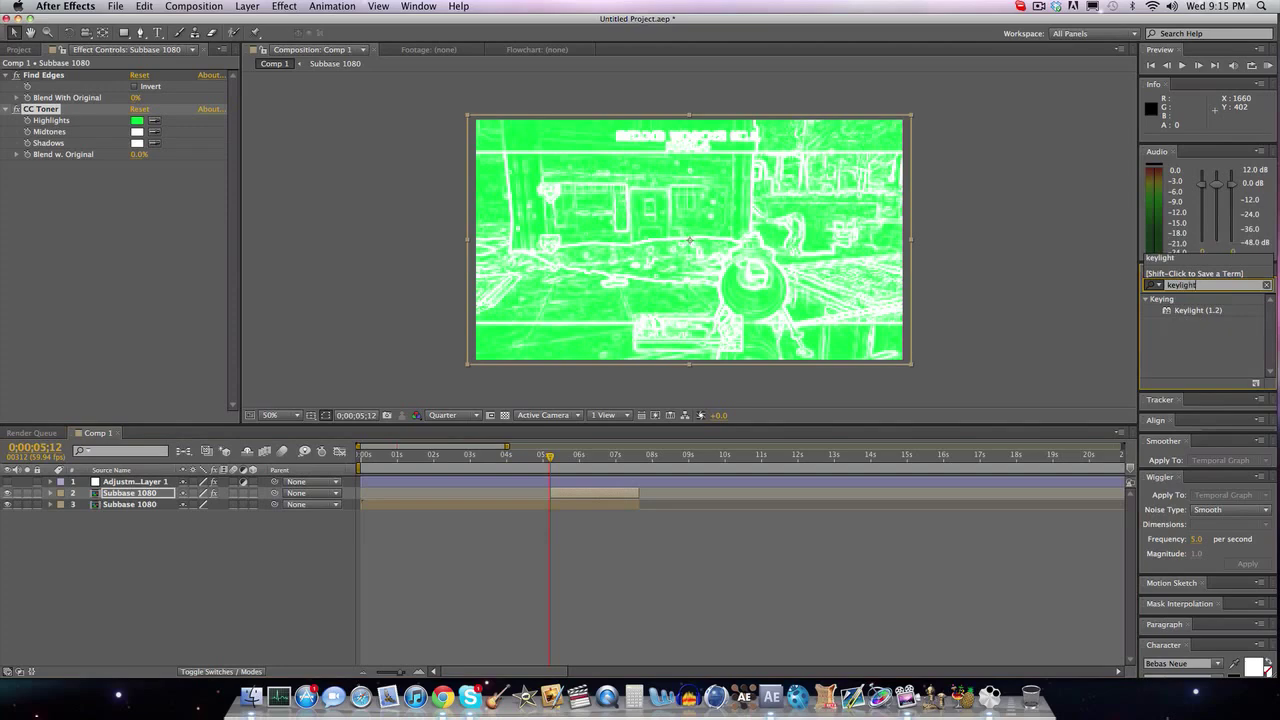
drag(1197, 312, 597, 492)
click(154, 250)
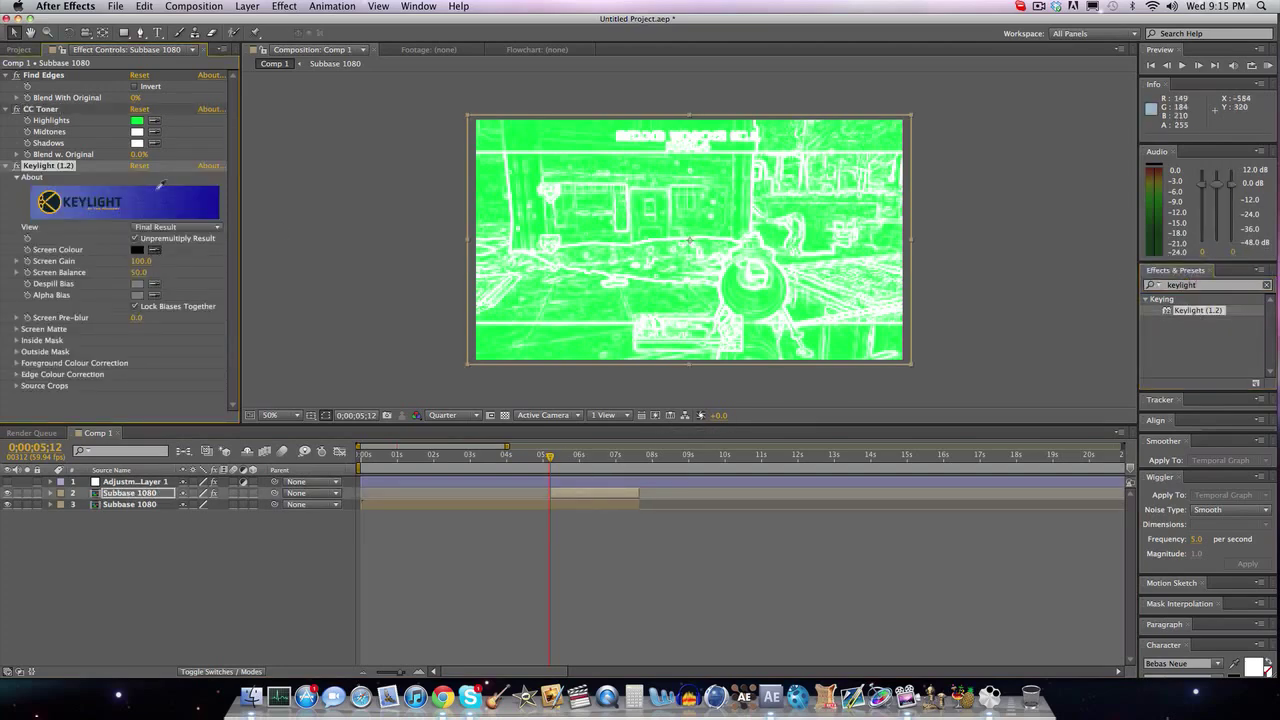
click(143, 119)
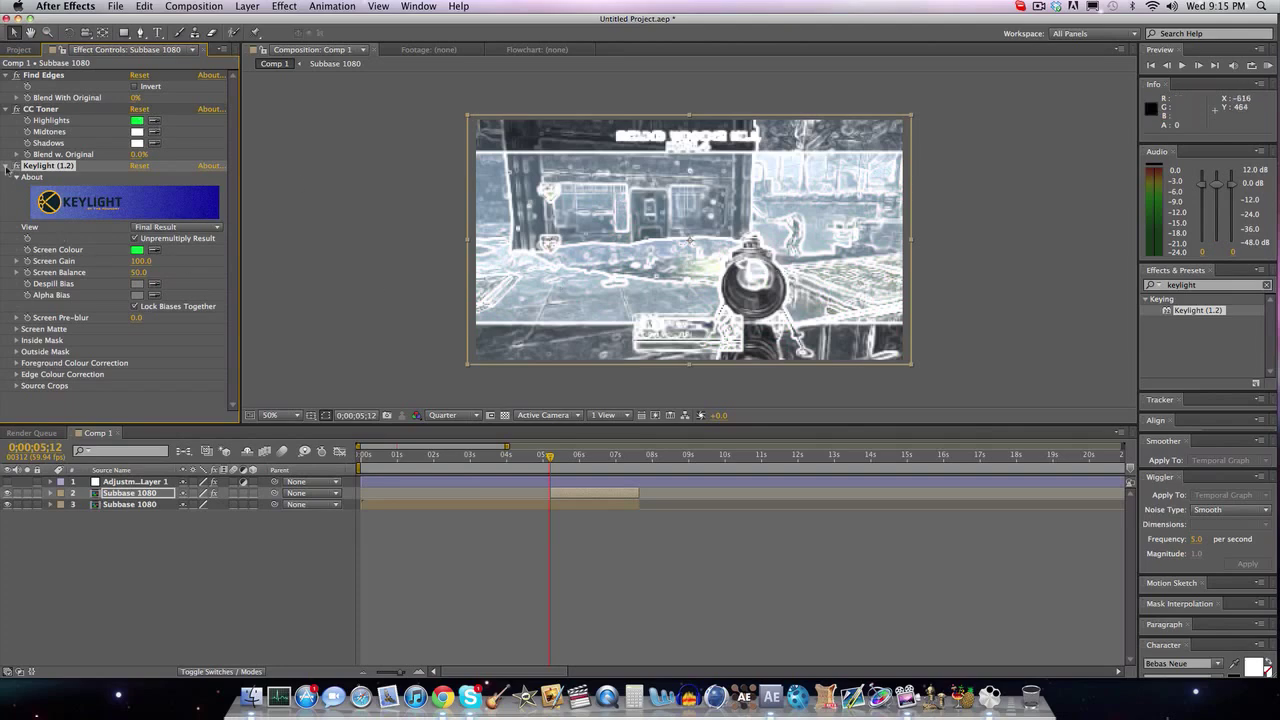
Collapse the CC Toner, Find Edges and Keylight settings and deselect the layer.
click(5, 108)
click(5, 75)
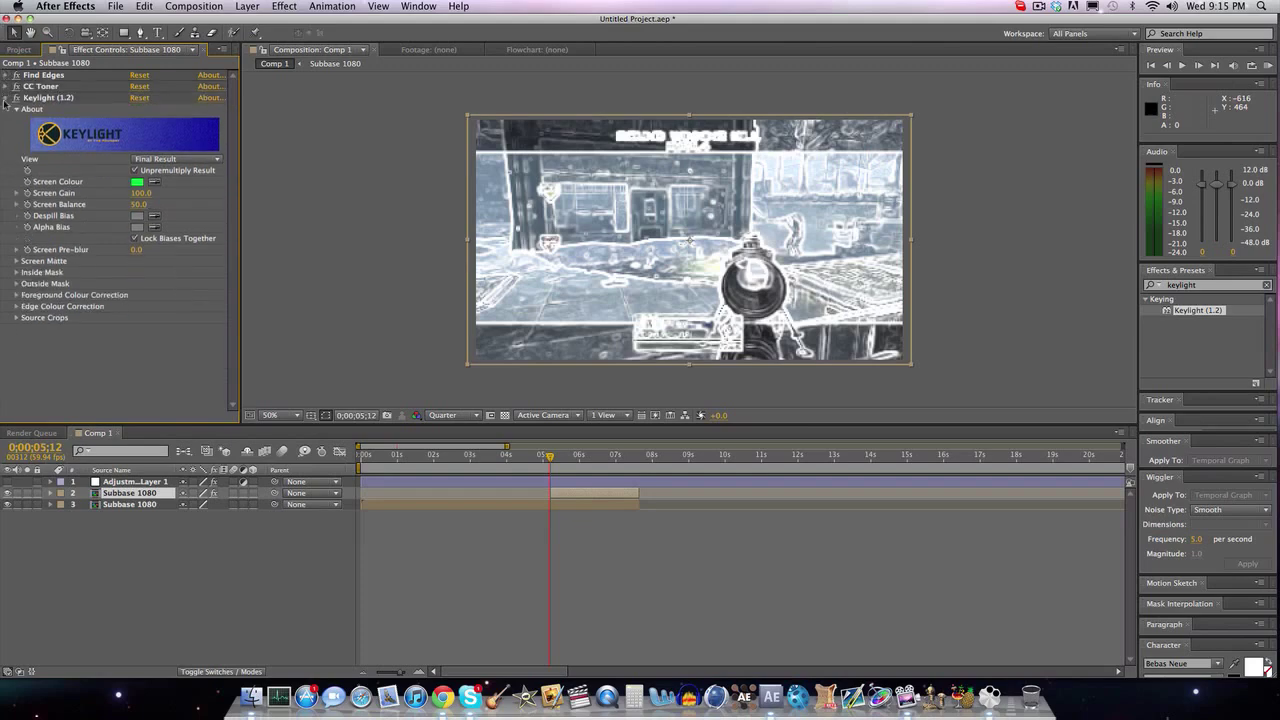
click(6, 98)
click(298, 245)
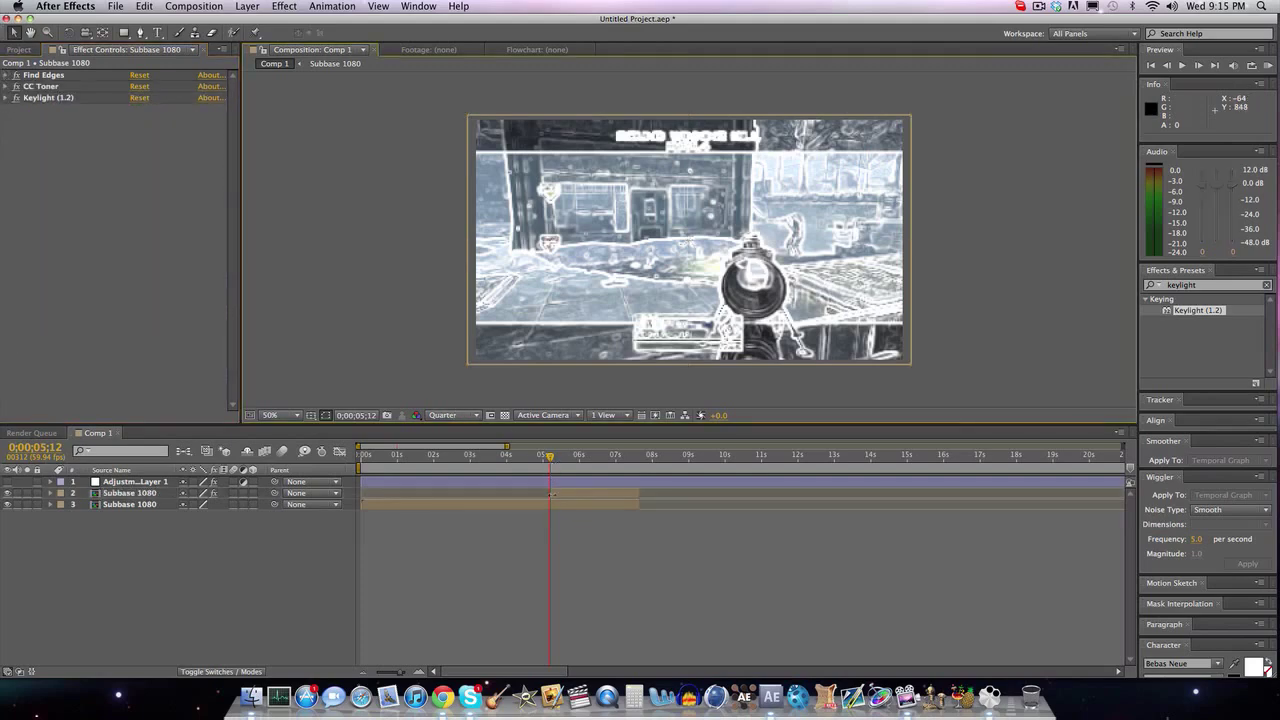
Add Scale and Opacity keyframes to the trimmed Subbase 1080 copy at 0;00;07;02.
click(554, 494)
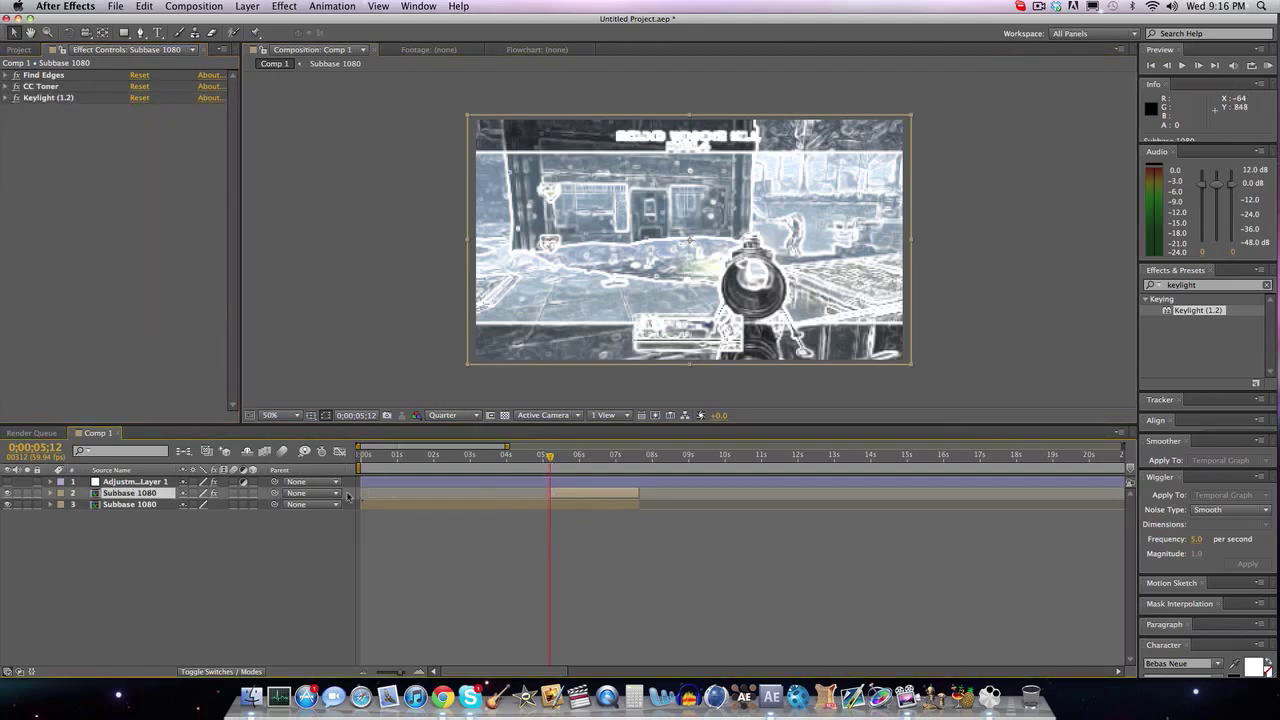
click(617, 455)
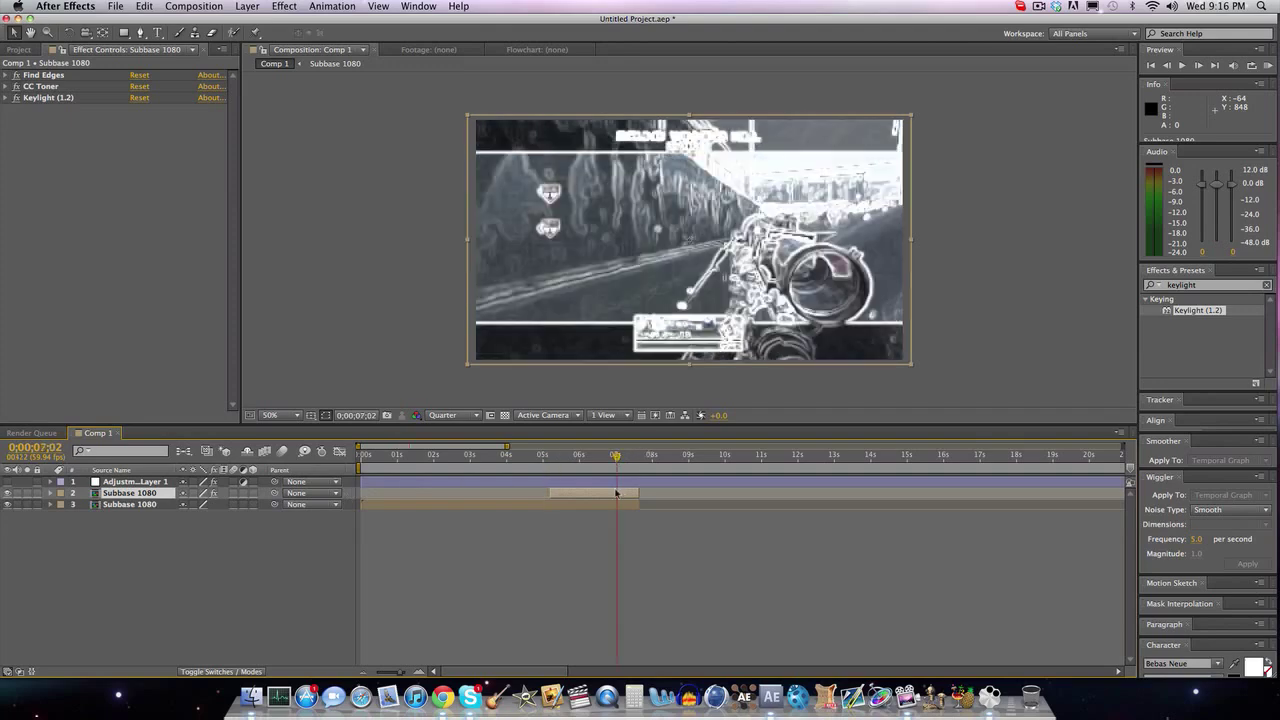
key(s)
key(shift+r)
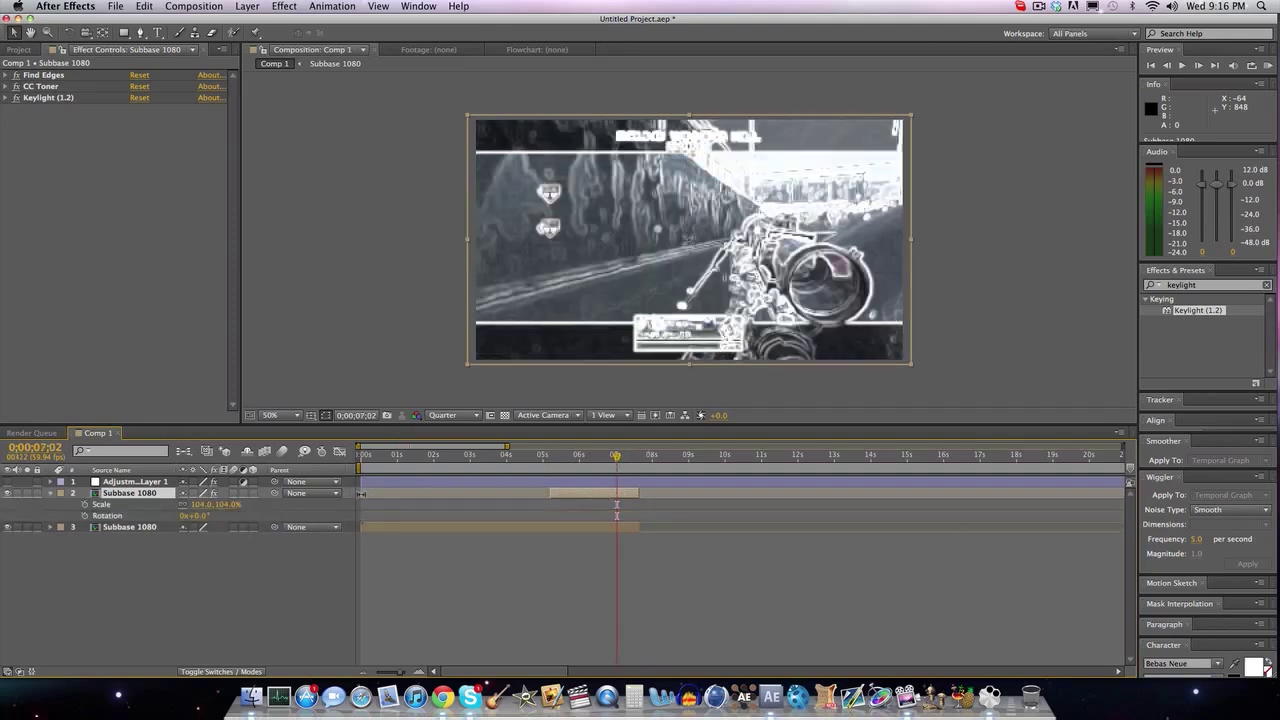
key(shift+t)
key(shift+r)
click(84, 504)
click(84, 515)
At 0;00;07;36, keyframe the trimmed copy's Opacity at 0% and Scale at 346%.
drag(617, 457, 639, 457)
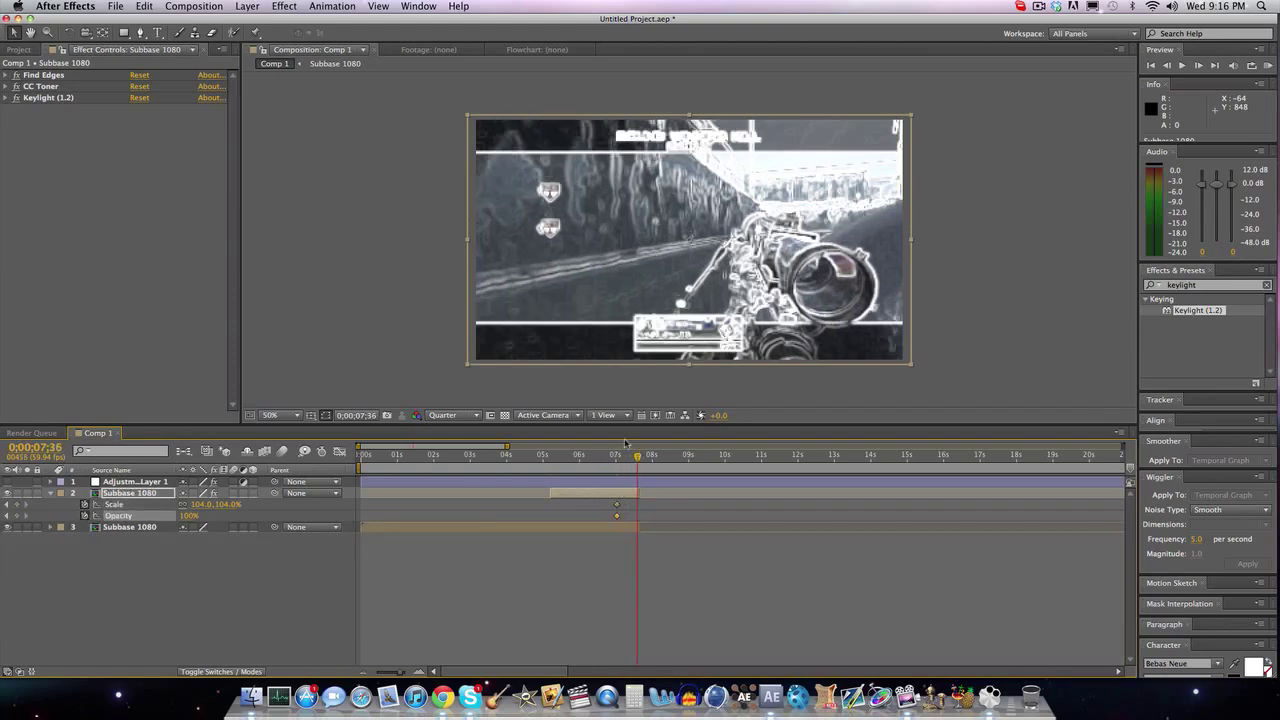
click(16, 504)
click(16, 515)
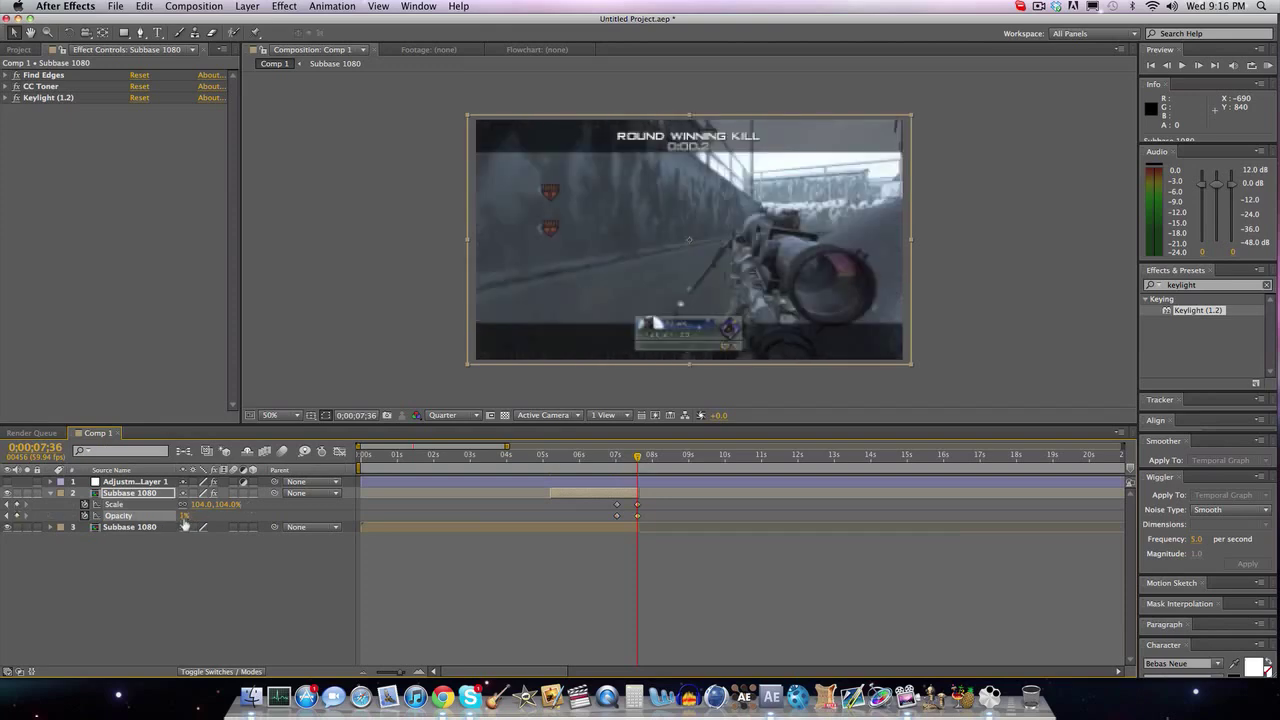
drag(200, 504, 440, 495)
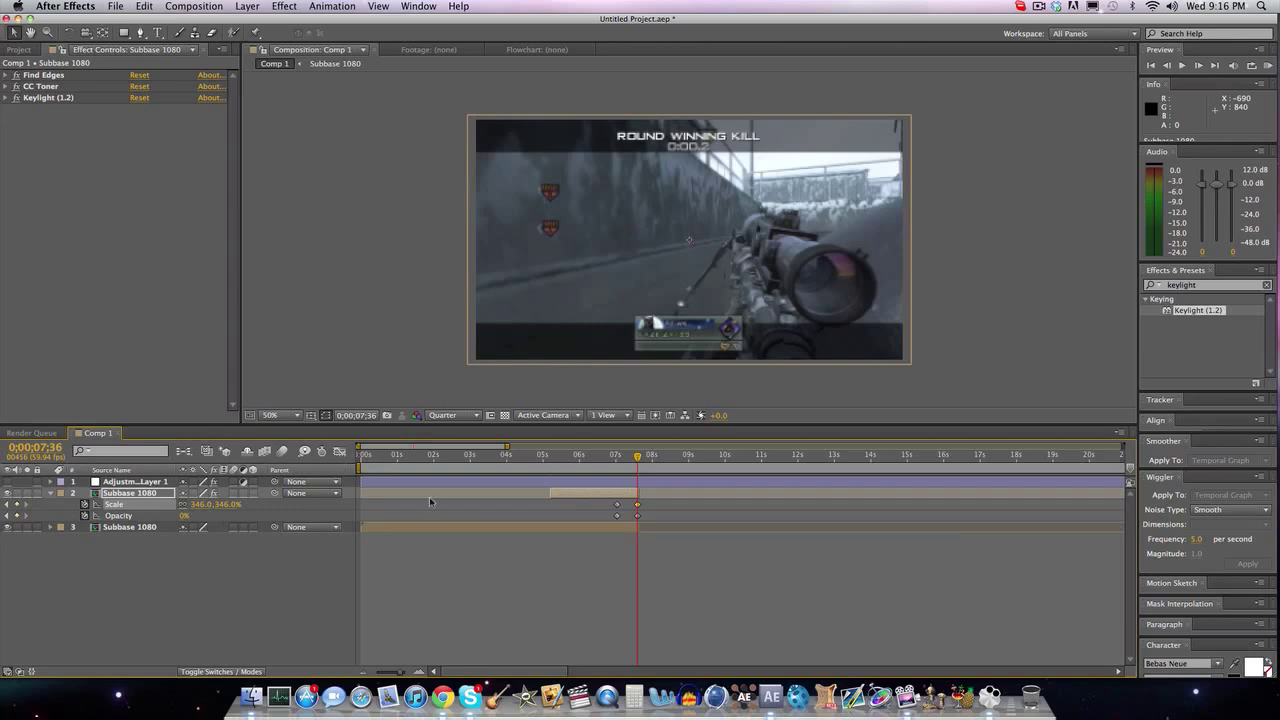
Ease into the final Scale keyframe in the graph editor, stretching its handle back to the first keyframe for a fast-starting zoom.
shift+click(618, 505)
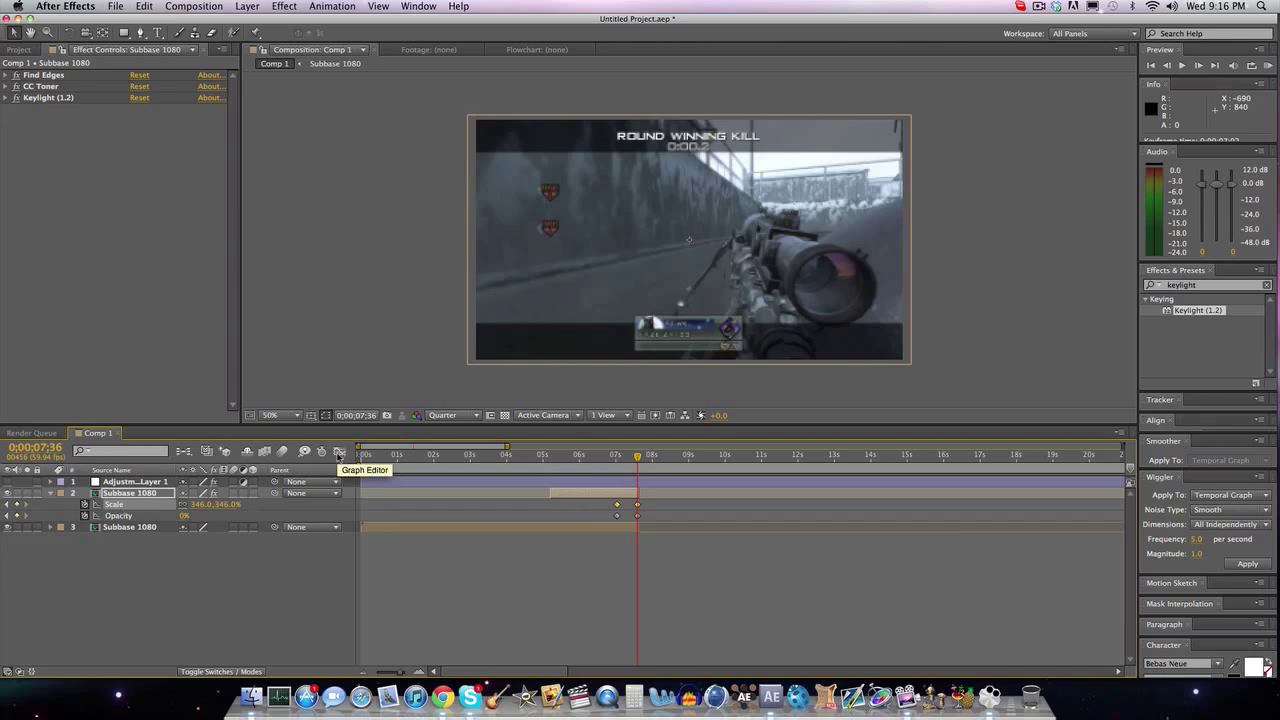
click(339, 455)
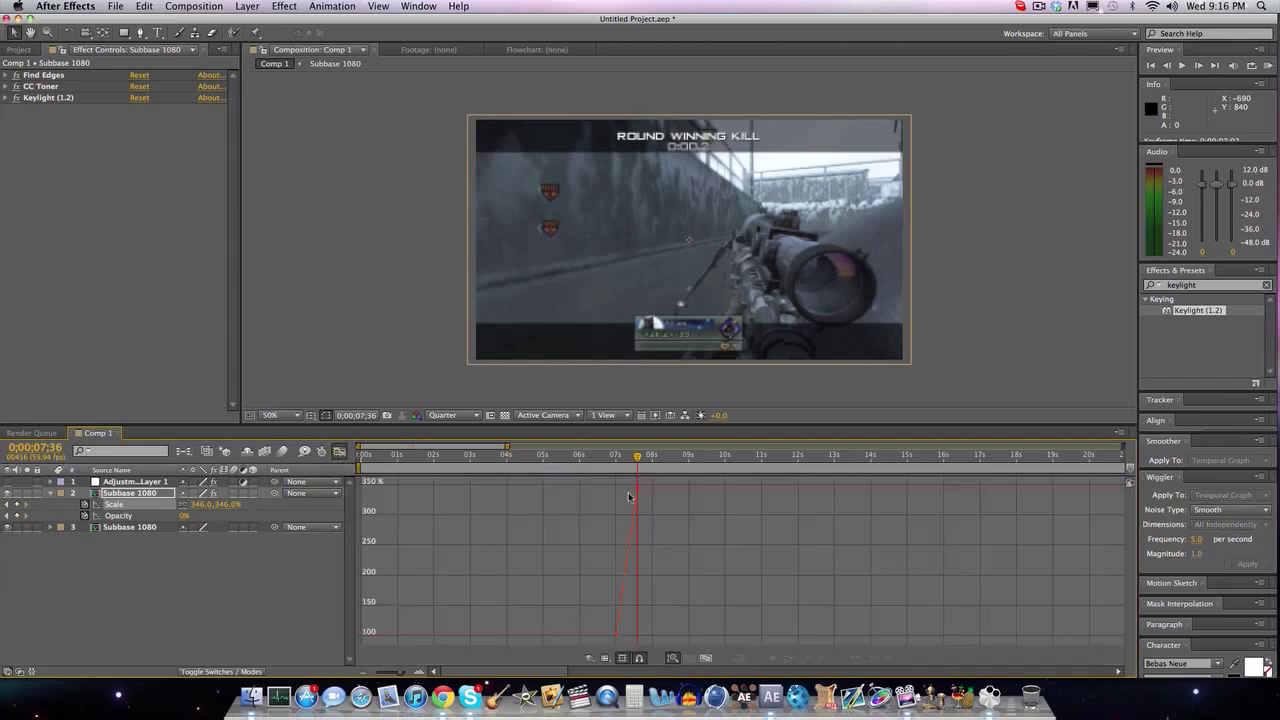
click(637, 496)
click(632, 491)
click(856, 658)
drag(598, 491, 617, 461)
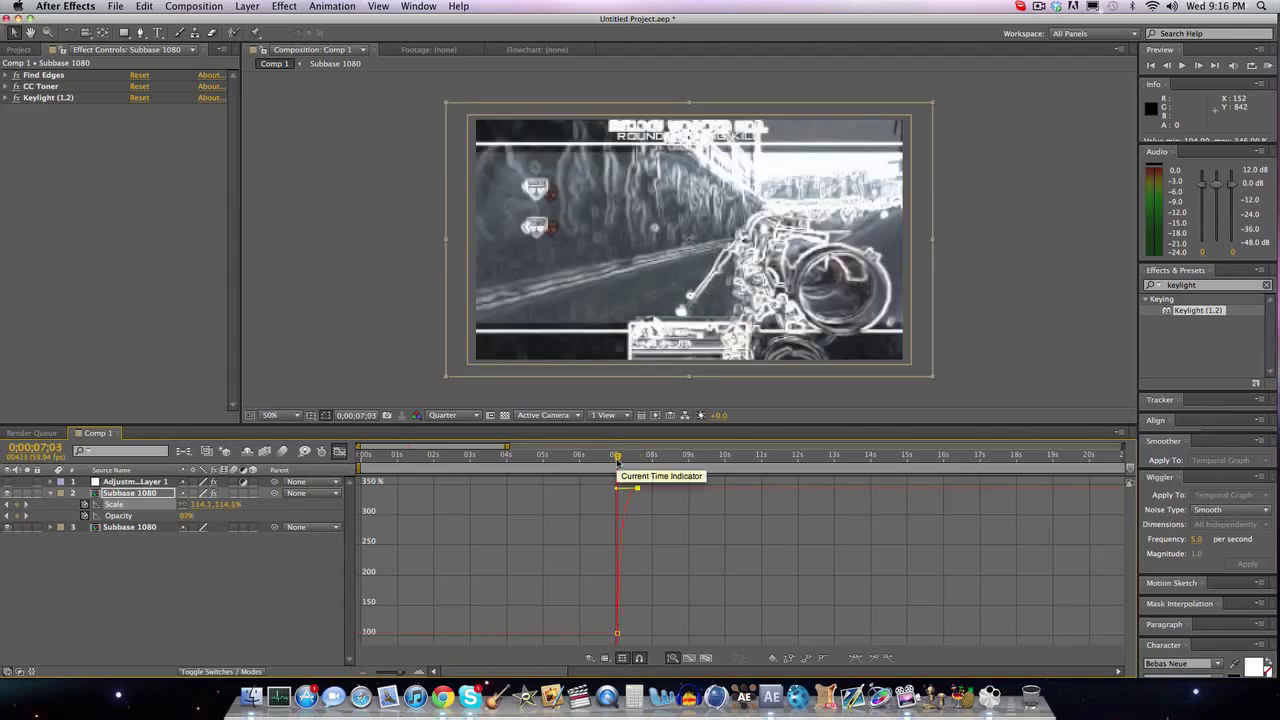
mouse_move(617, 458)
mouse_down()
mouse_move(633, 458)
mouse_move(622, 461)
mouse_up()
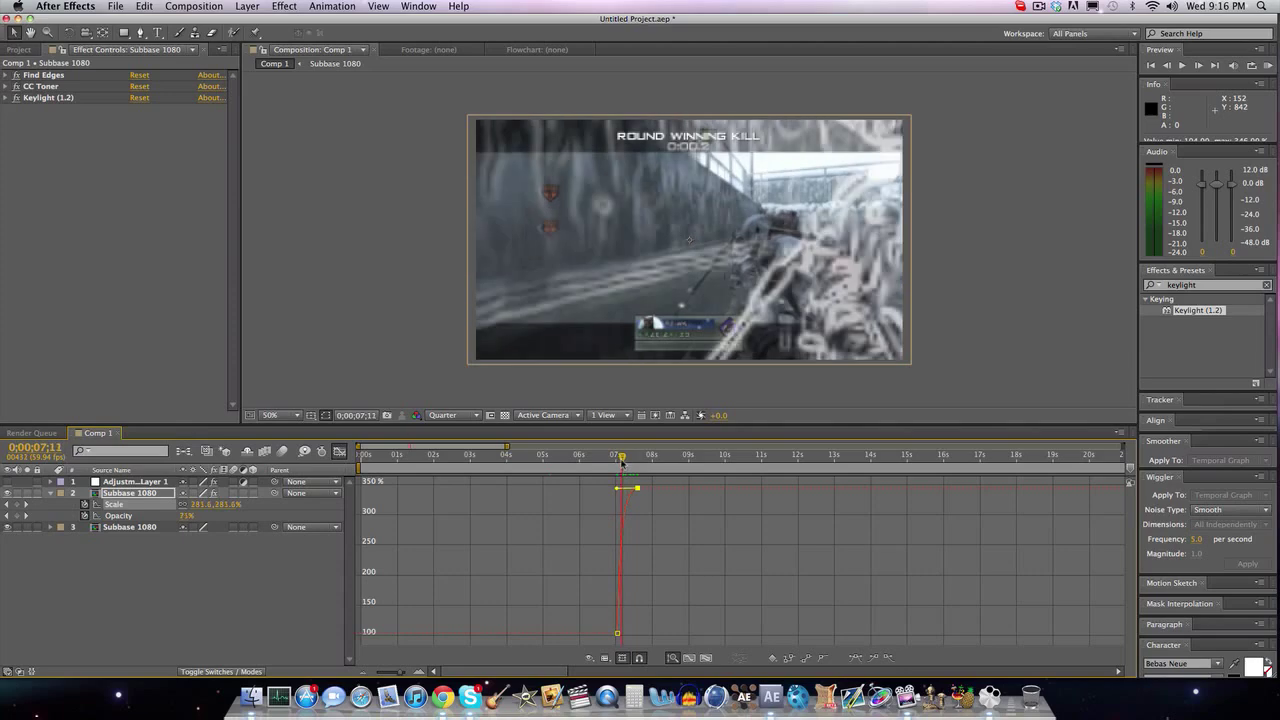
click(340, 451)
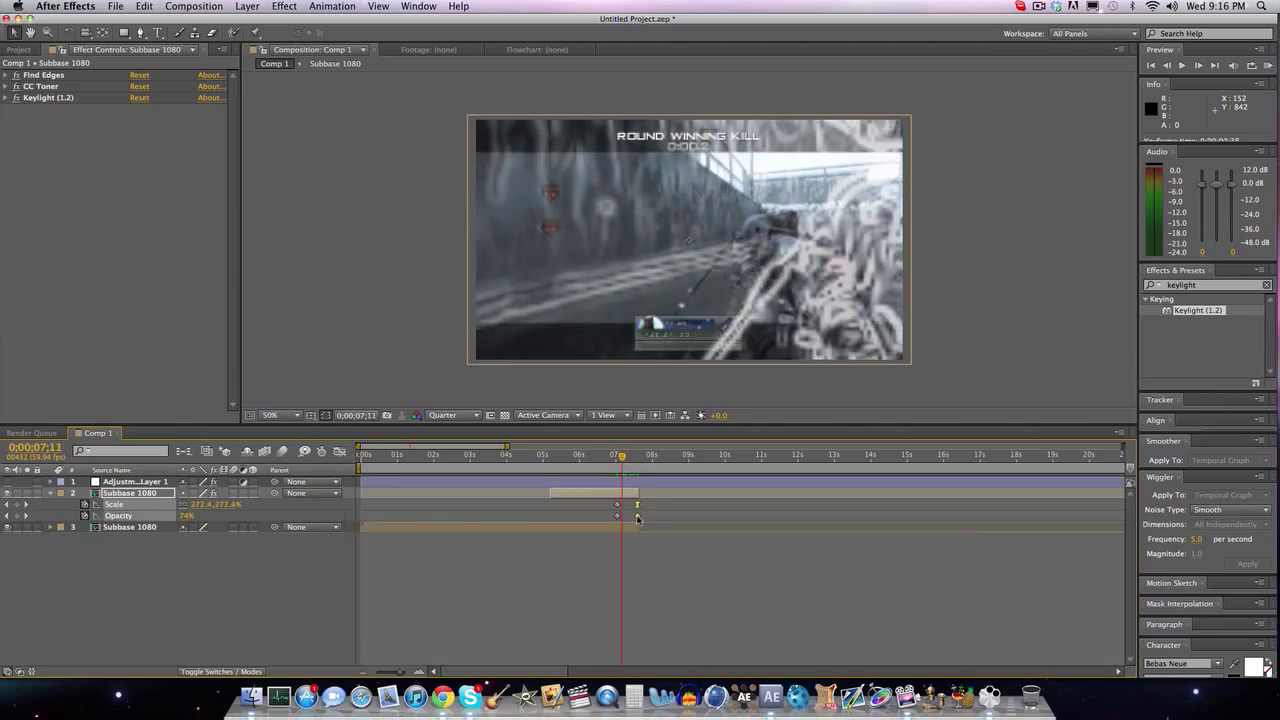
Ease into the final Opacity keyframe in the graph editor, stretching its handle back to the first keyframe for a fast-starting fade.
click(660, 508)
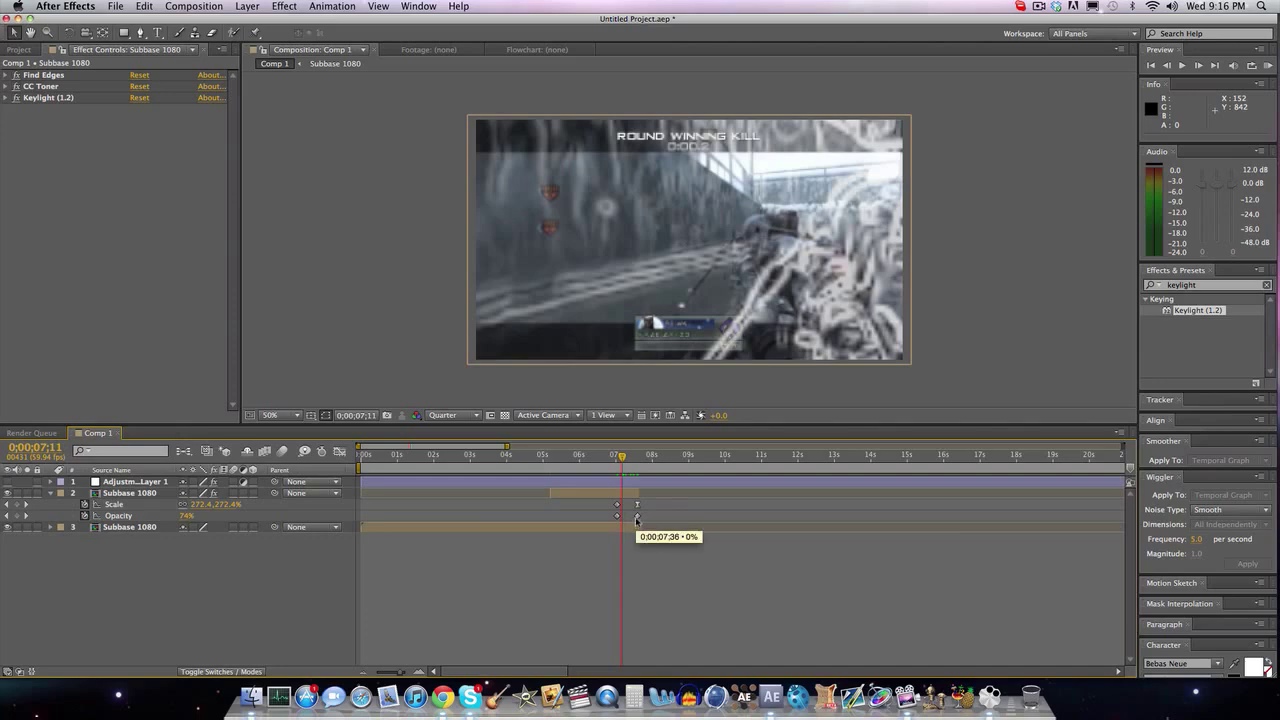
click(637, 516)
click(340, 451)
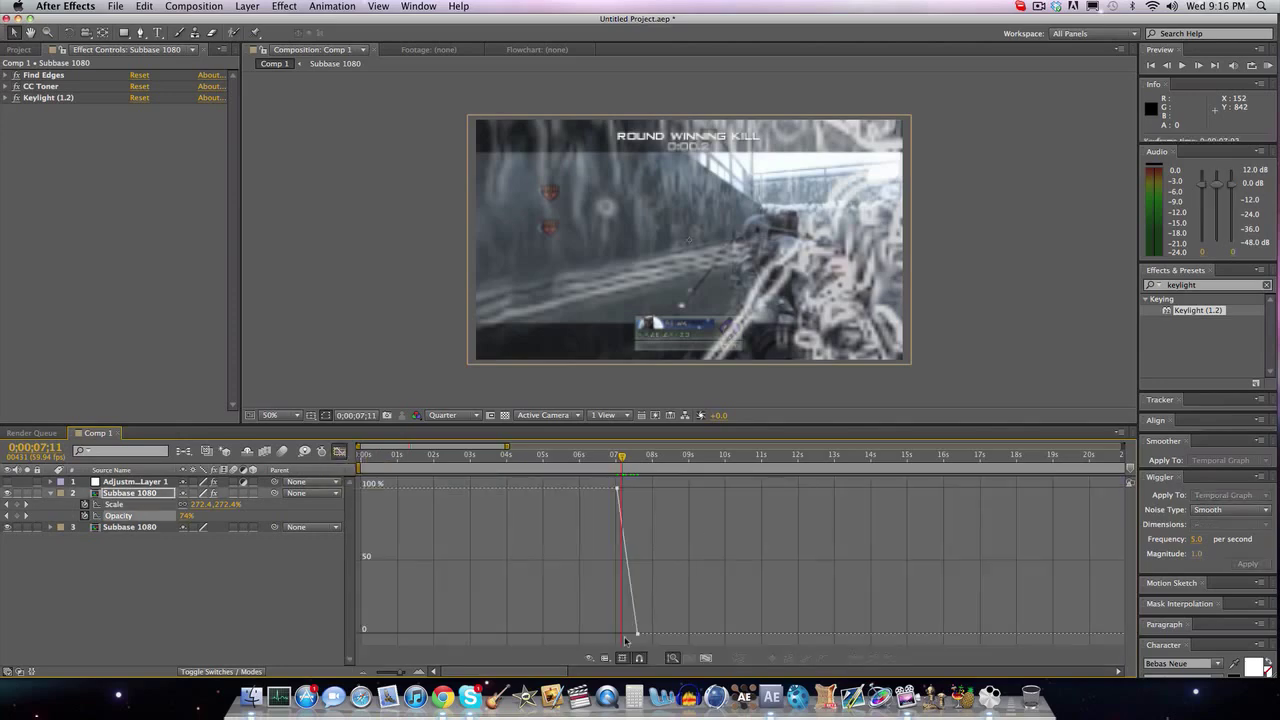
click(637, 633)
click(855, 660)
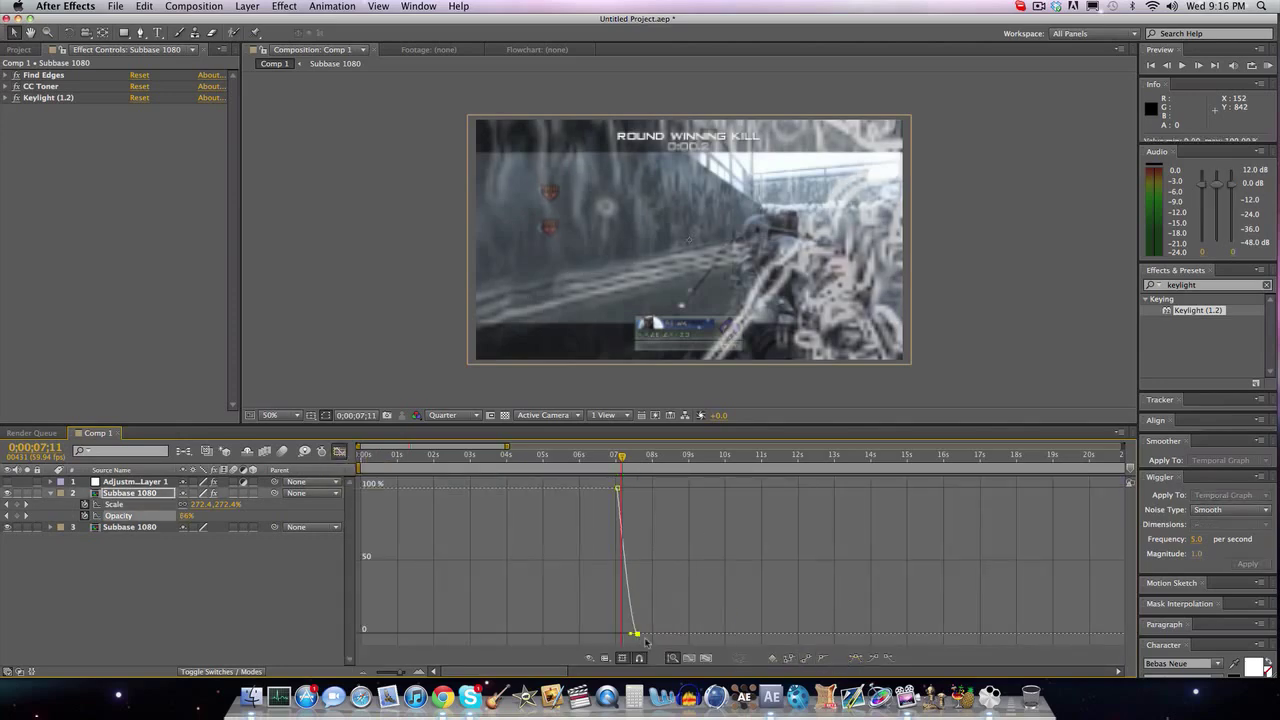
drag(635, 635, 536, 637)
click(627, 466)
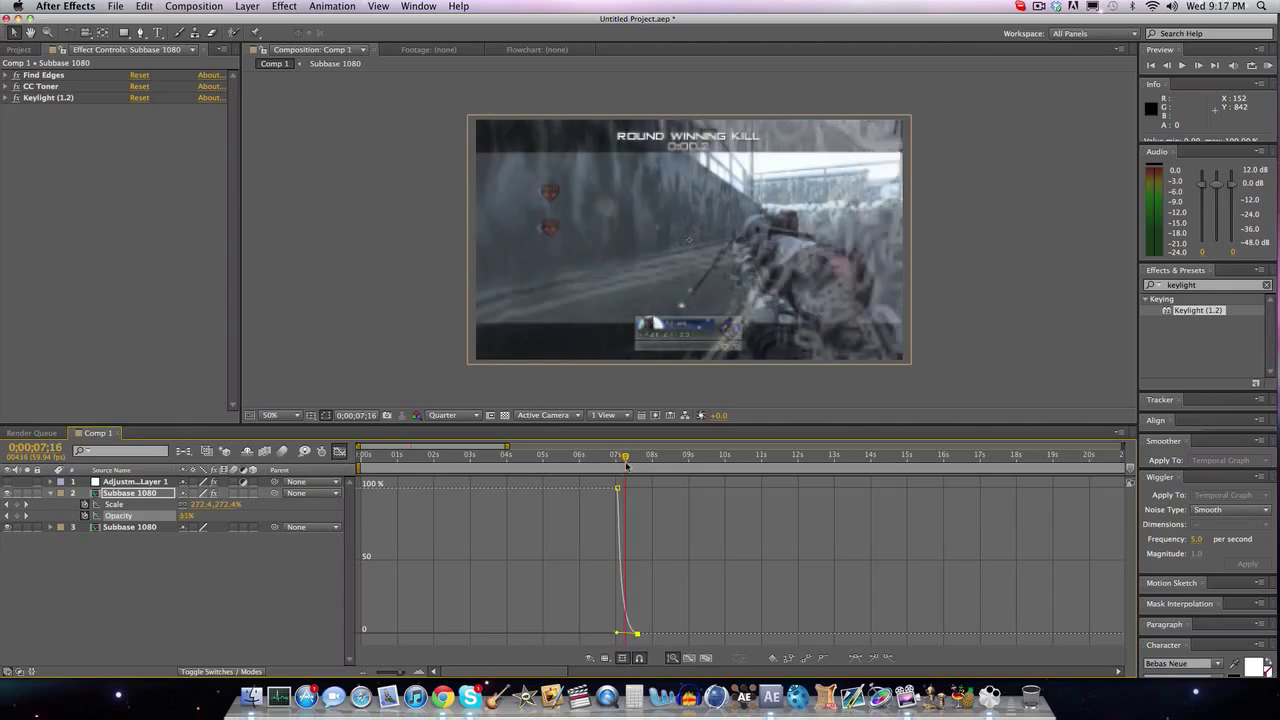
drag(627, 466, 634, 462)
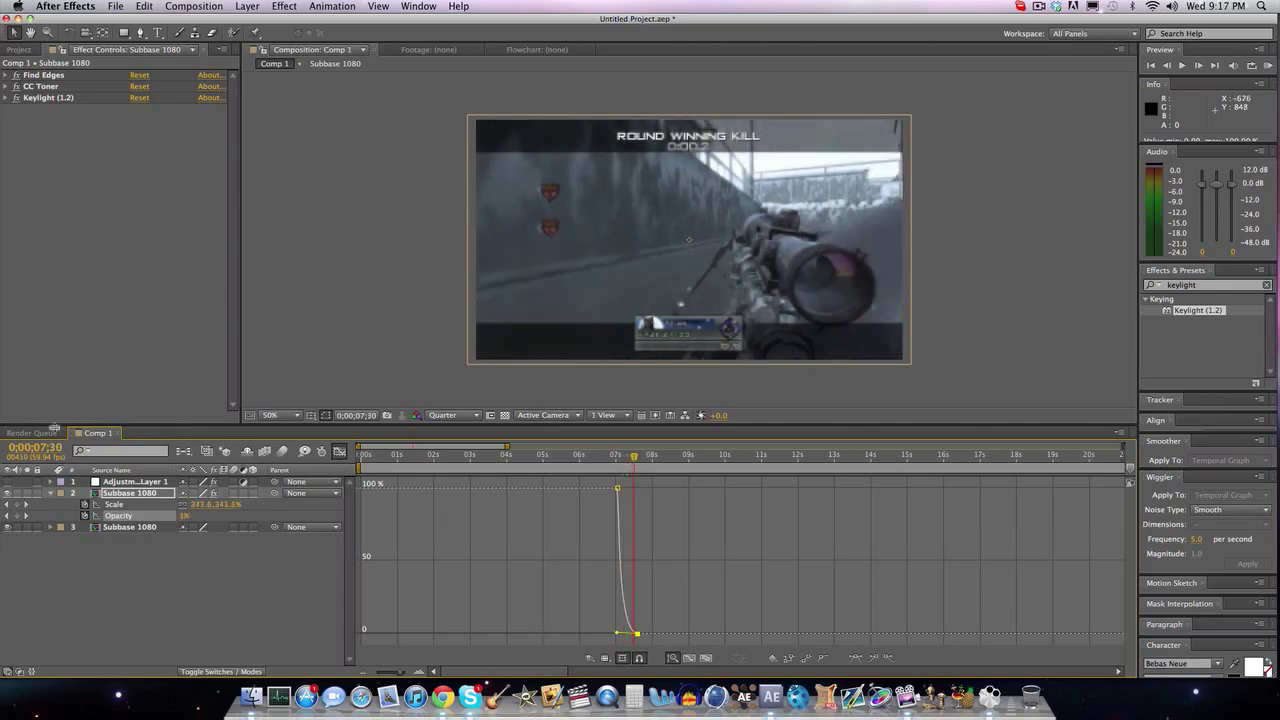
Show the adjustment layer, scrub back through the outline effect, and collapse the trimmed copy's properties.
click(7, 481)
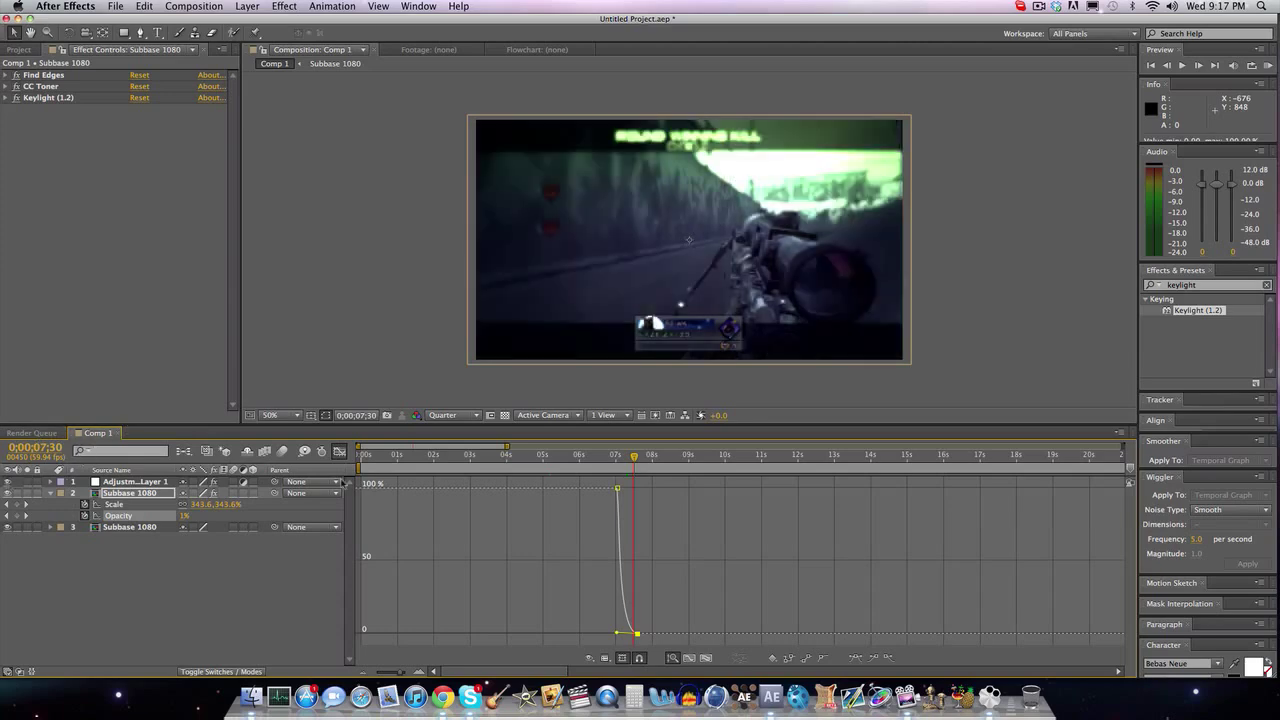
drag(630, 460, 567, 466)
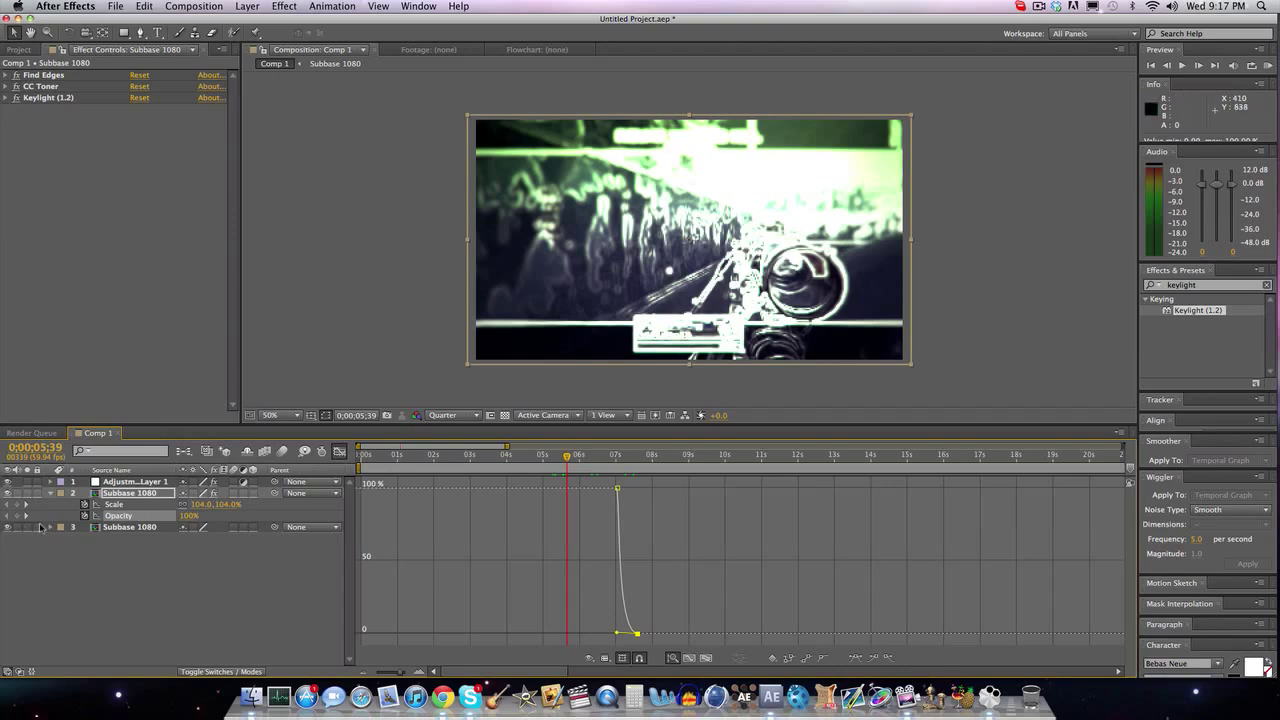
click(53, 493)
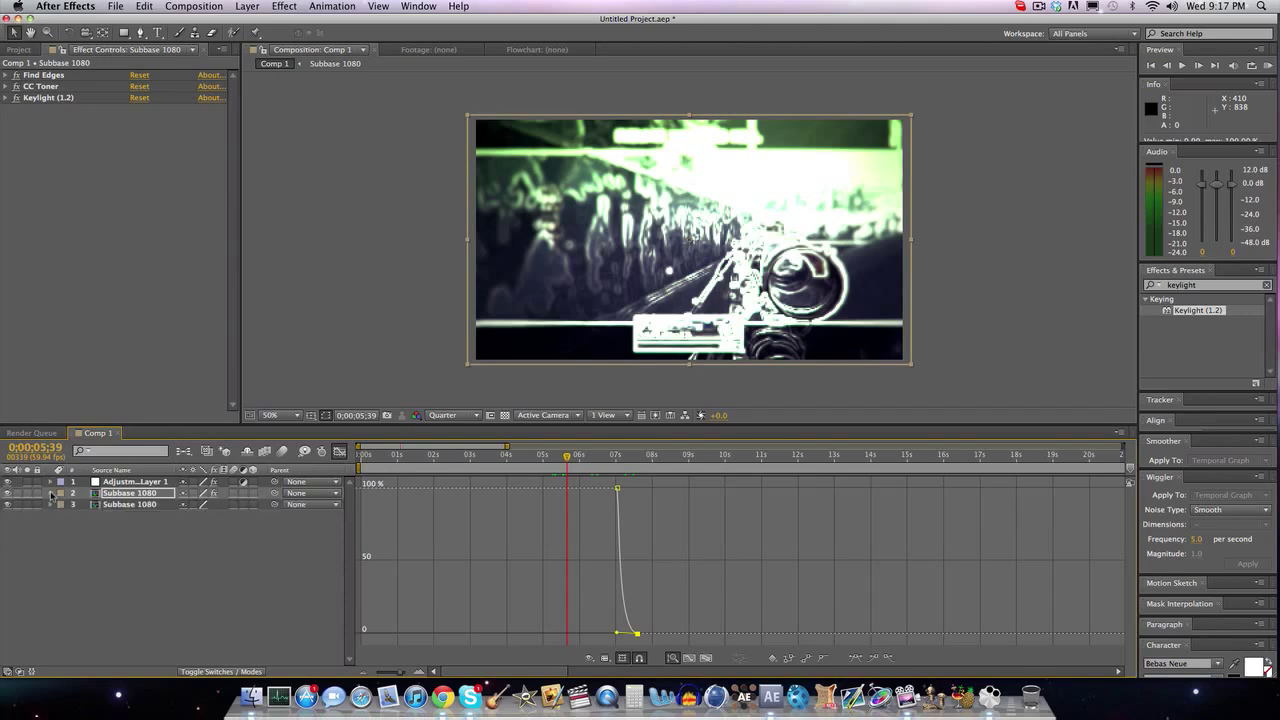
click(294, 518)
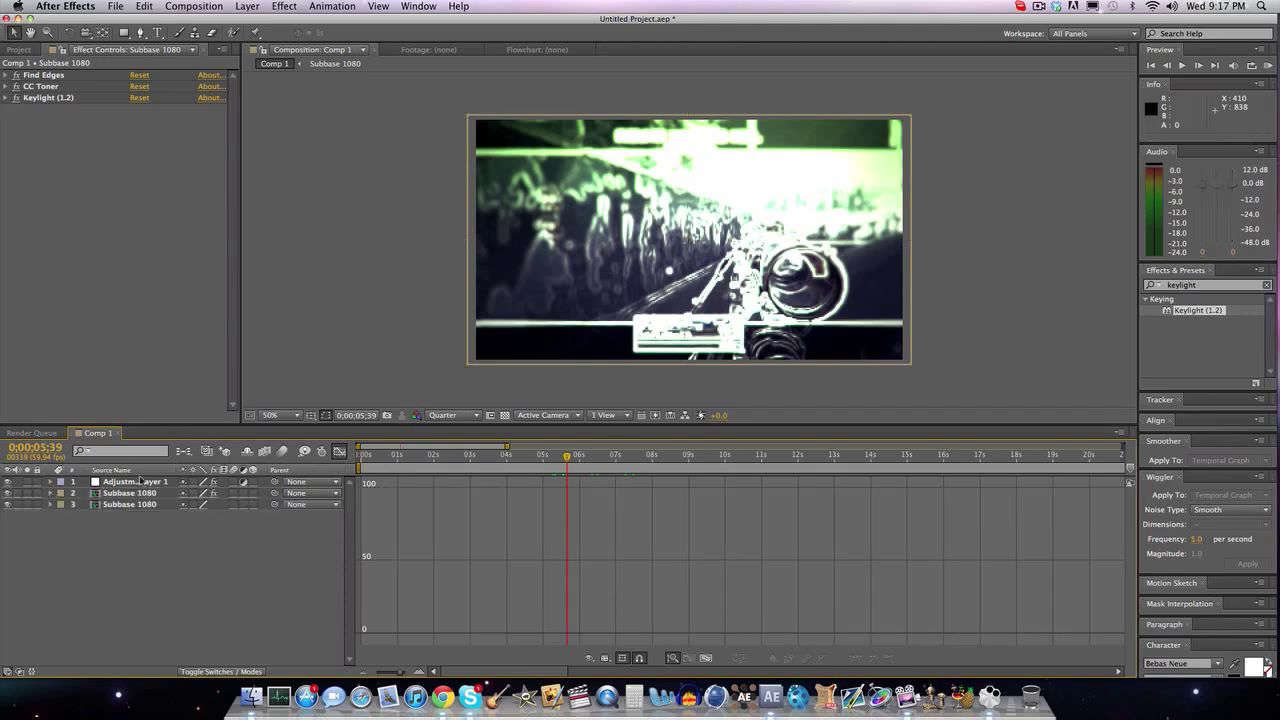
Return to the layer bar view and move the playhead to the trimmed copy's start at 0;00;05;12.
click(340, 451)
drag(569, 466, 550, 466)
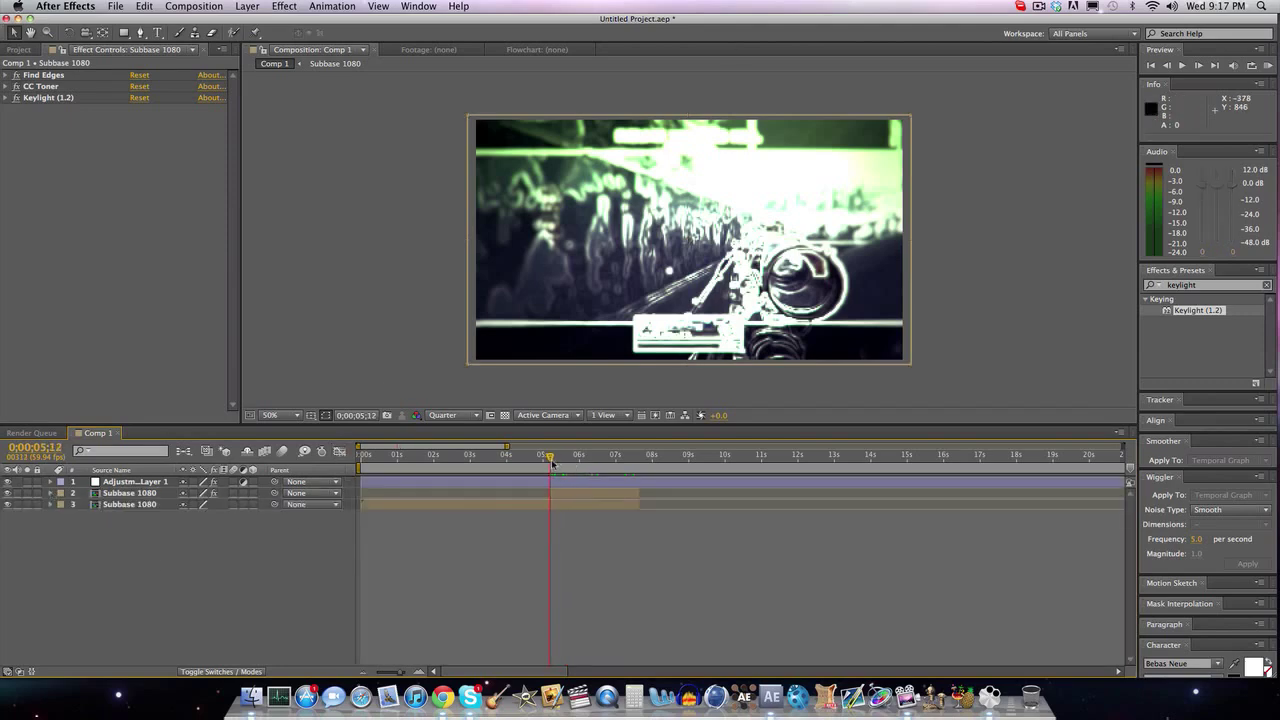
click(1167, 65)
click(1200, 66)
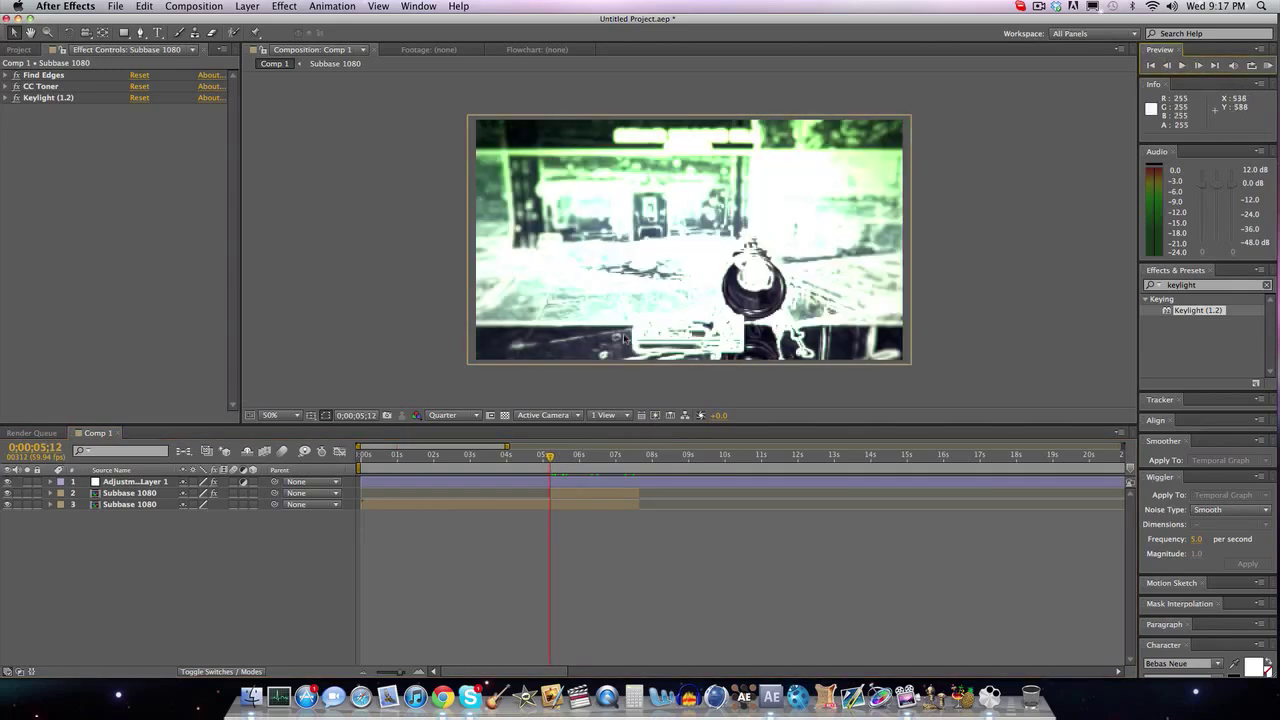
Pre-compose the trimmed Subbase 1080 copy as EDGES, moving all attributes into the new composition.
double_click(556, 492)
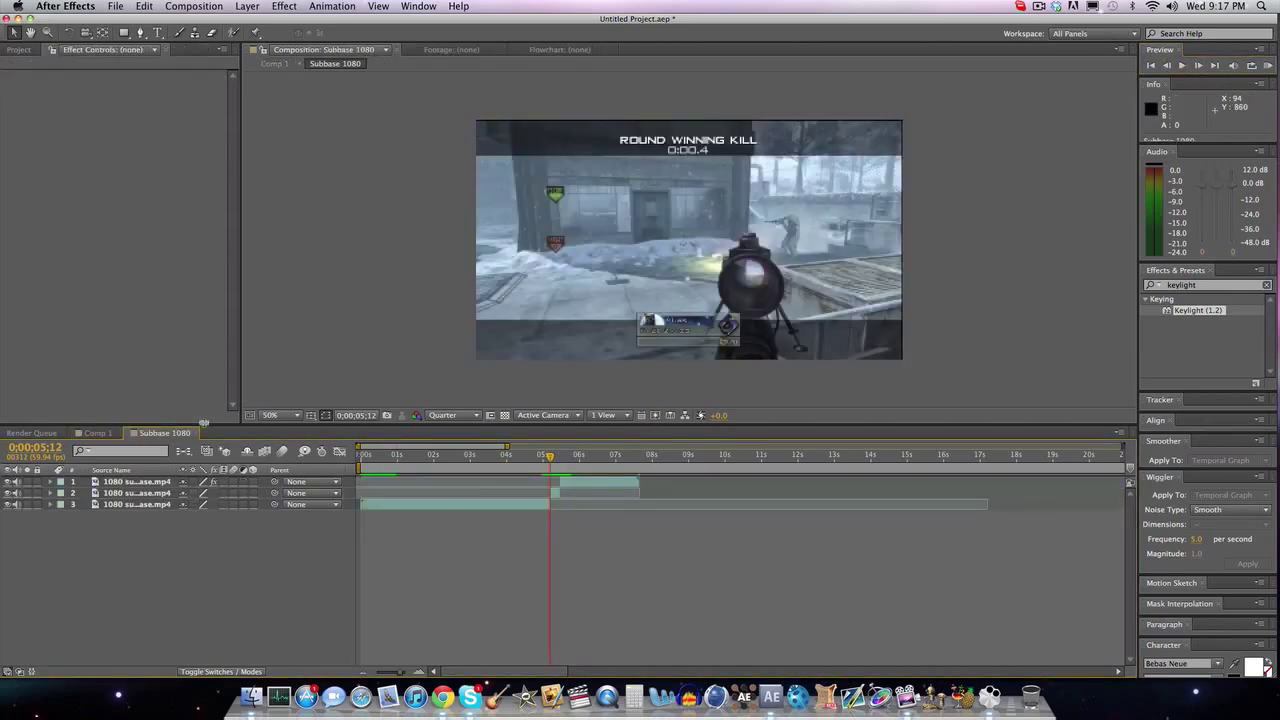
click(197, 433)
right_click(164, 492)
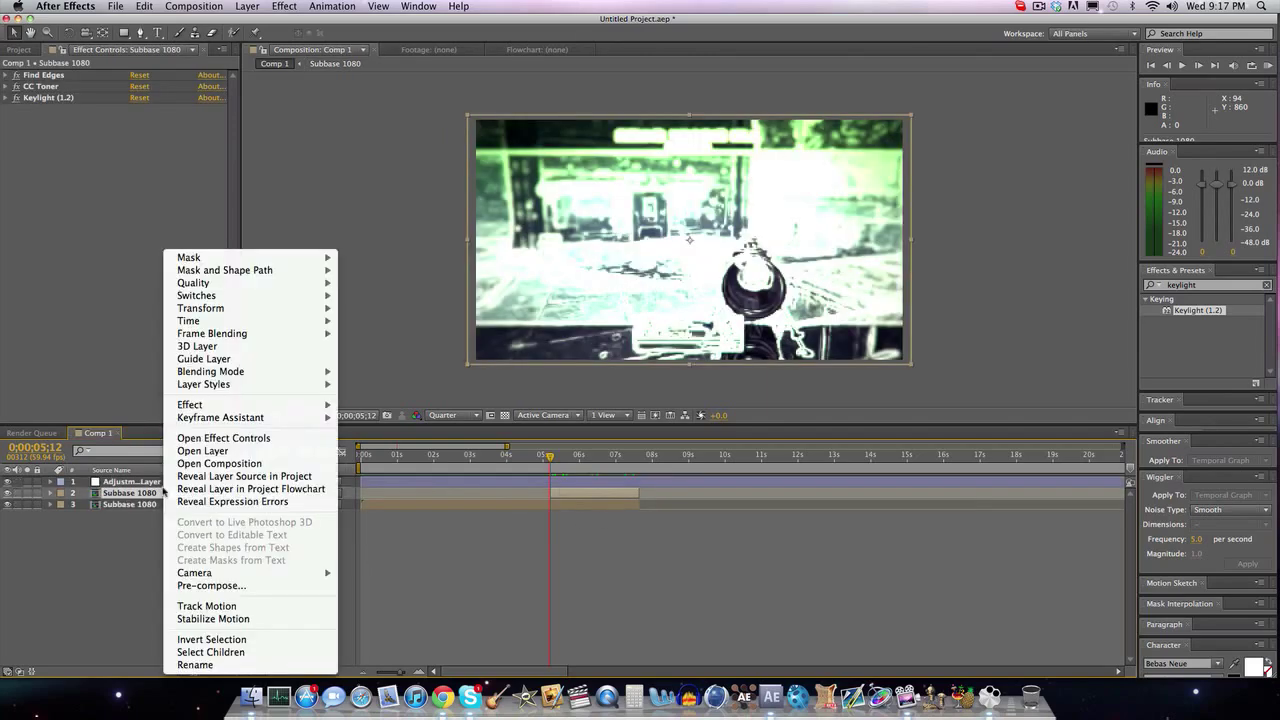
click(210, 586)
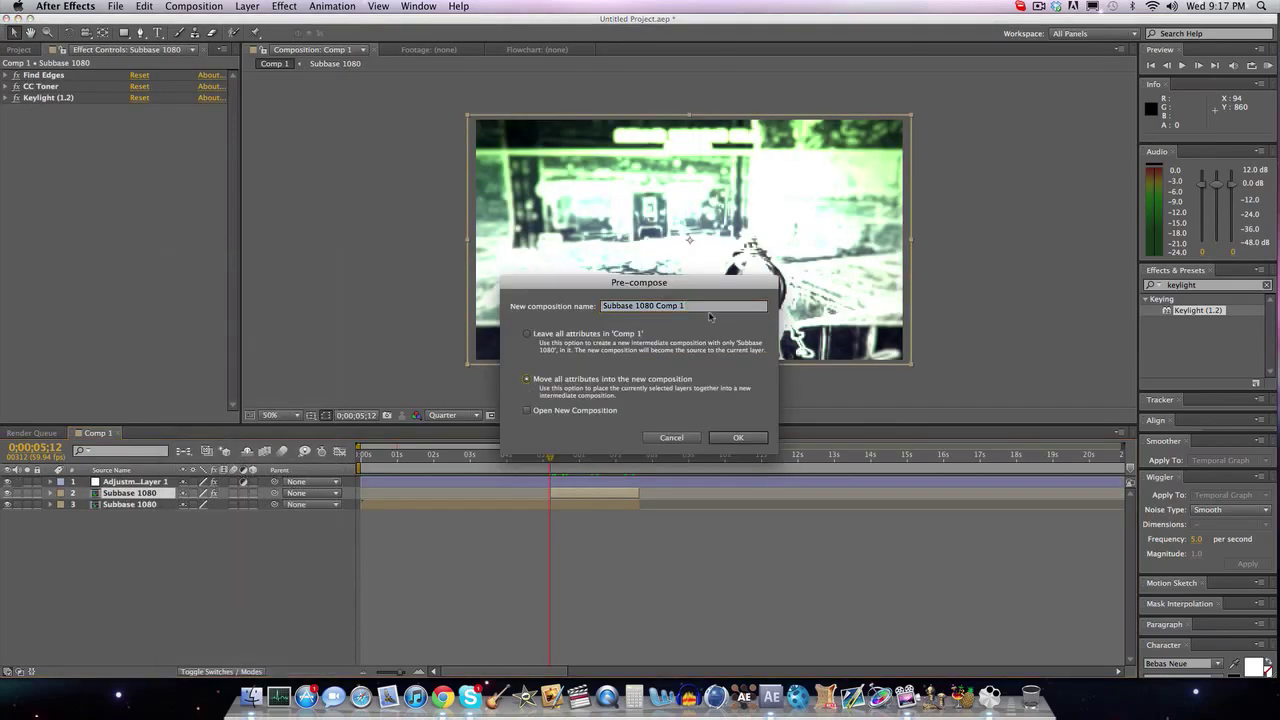
text(EDGES)
click(737, 439)
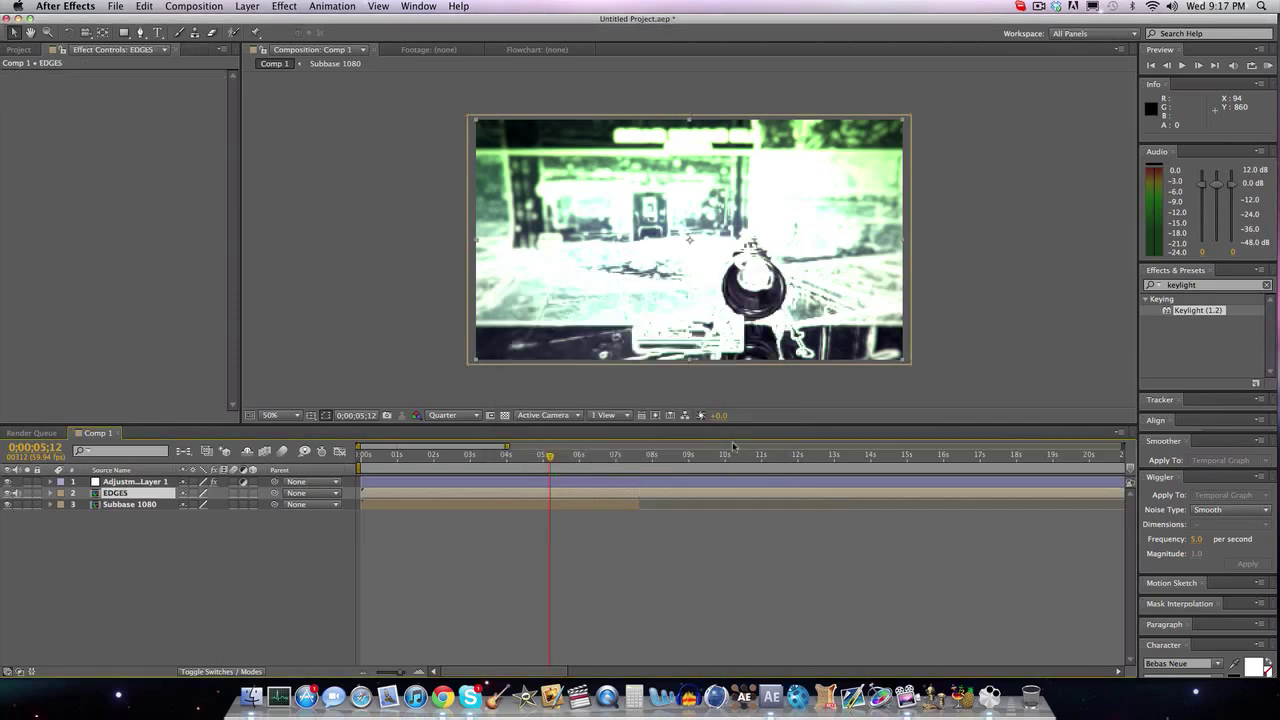
Split the EDGES layer at 0;00;05;12 and delete the part before it.
key(super+shift+d)
click(514, 510)
key(Delete)
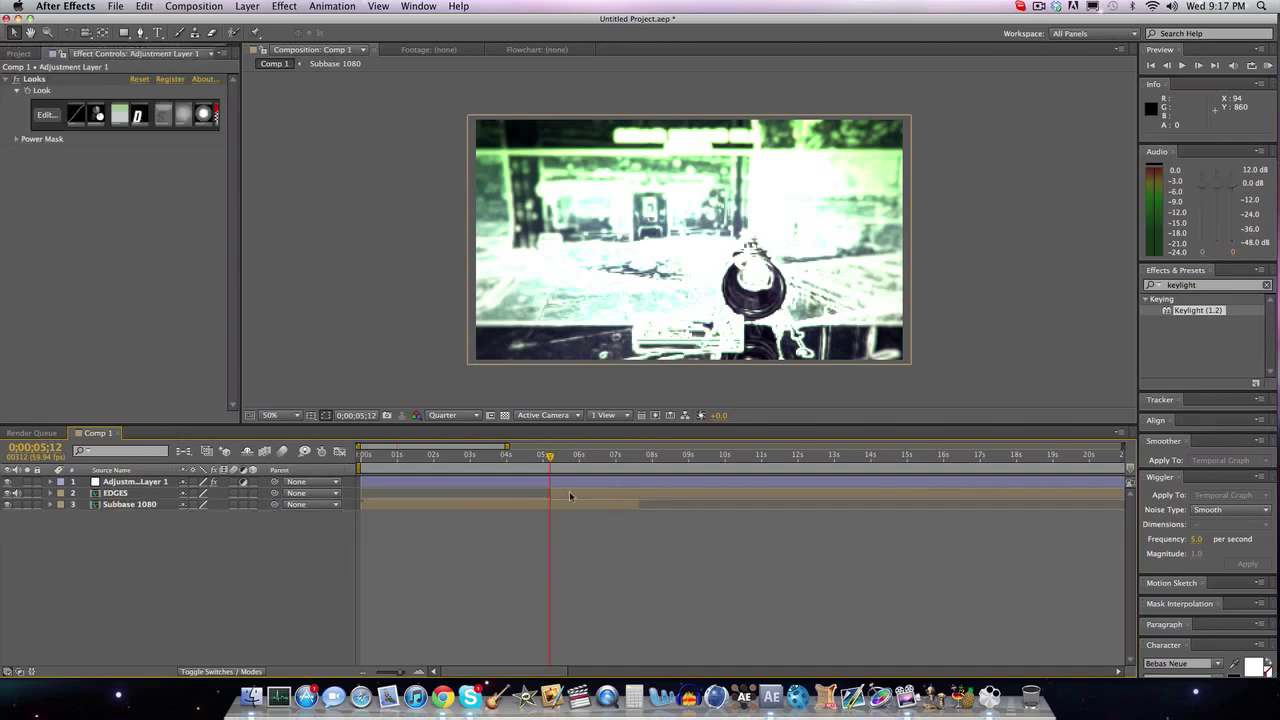
Keyframe the EDGES layer's Opacity at 0% at 0;00;05;12.
click(570, 495)
key(t)
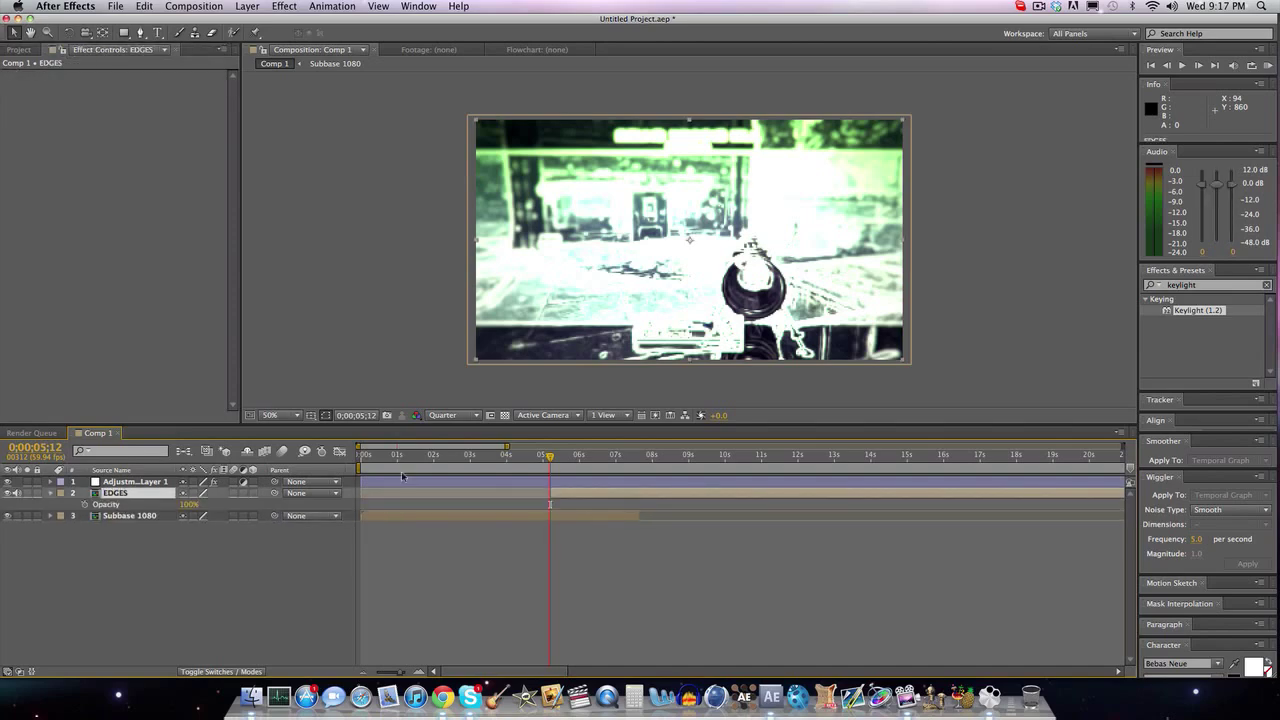
click(85, 504)
click(187, 505)
text(0)
key(Return)
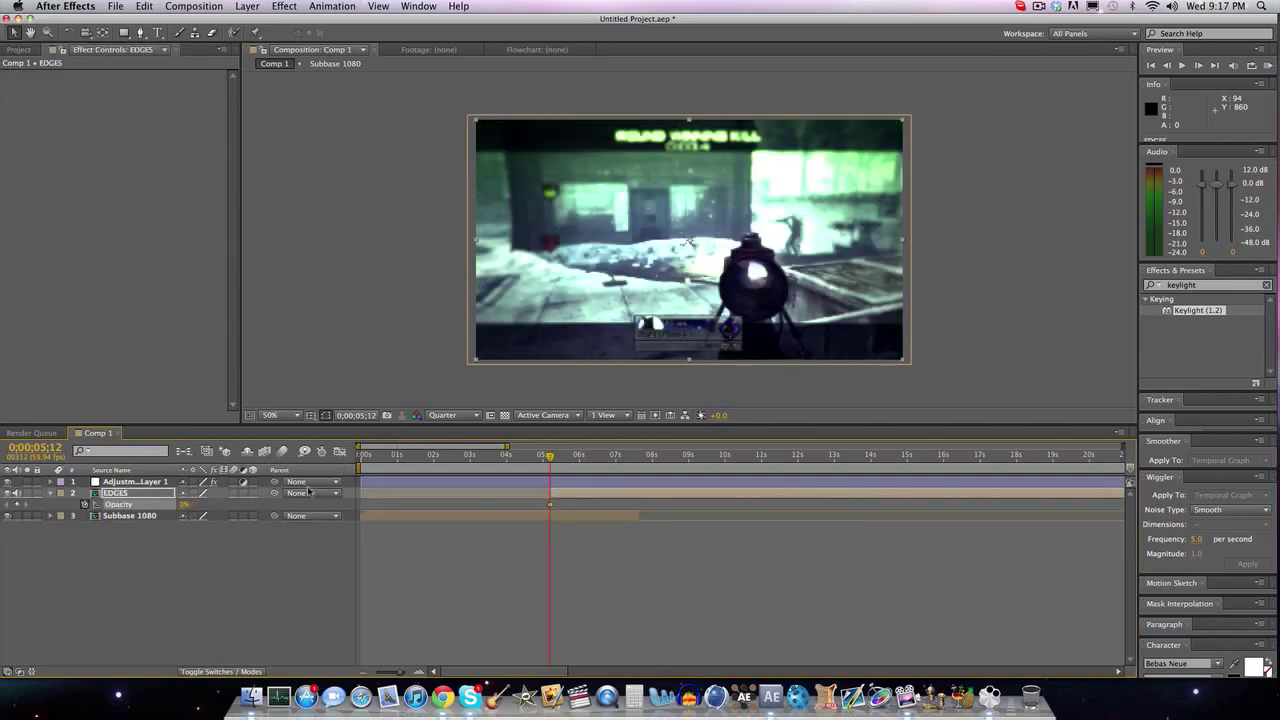
Keyframe the EDGES layer's Opacity at 100% and its Position at 640, 360 at 0;00;05;24.
click(557, 458)
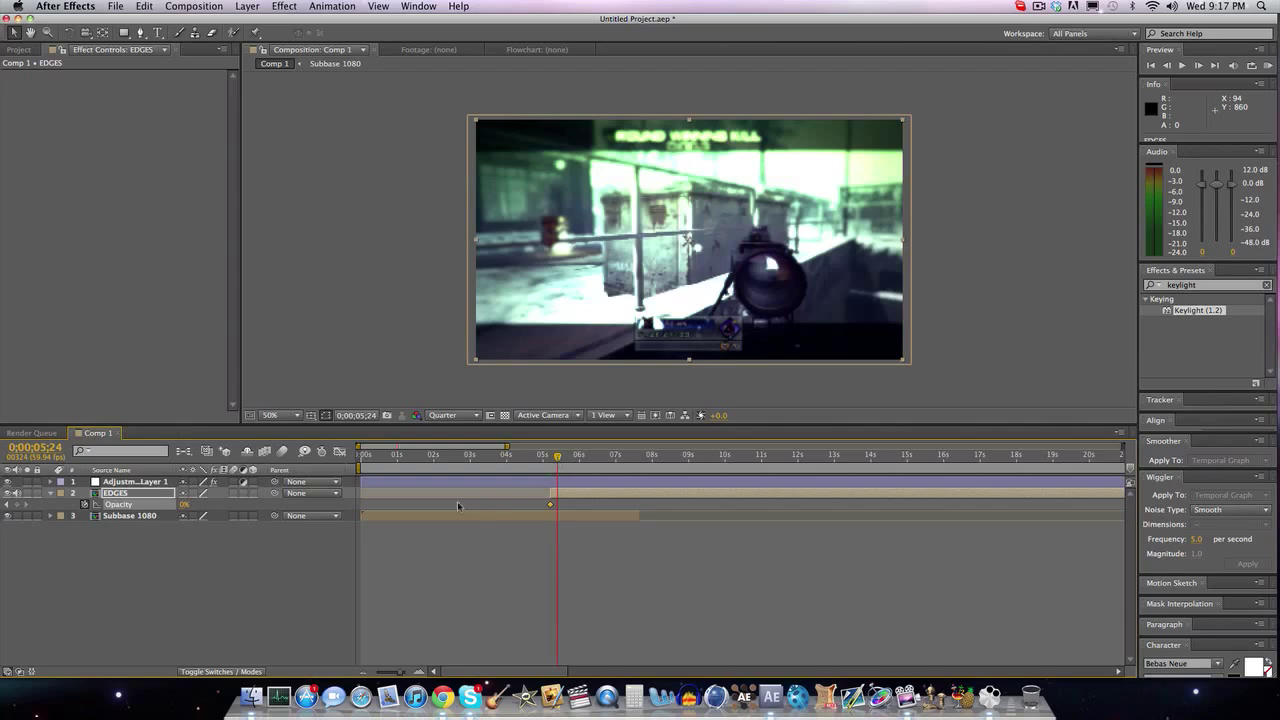
drag(183, 505, 359, 538)
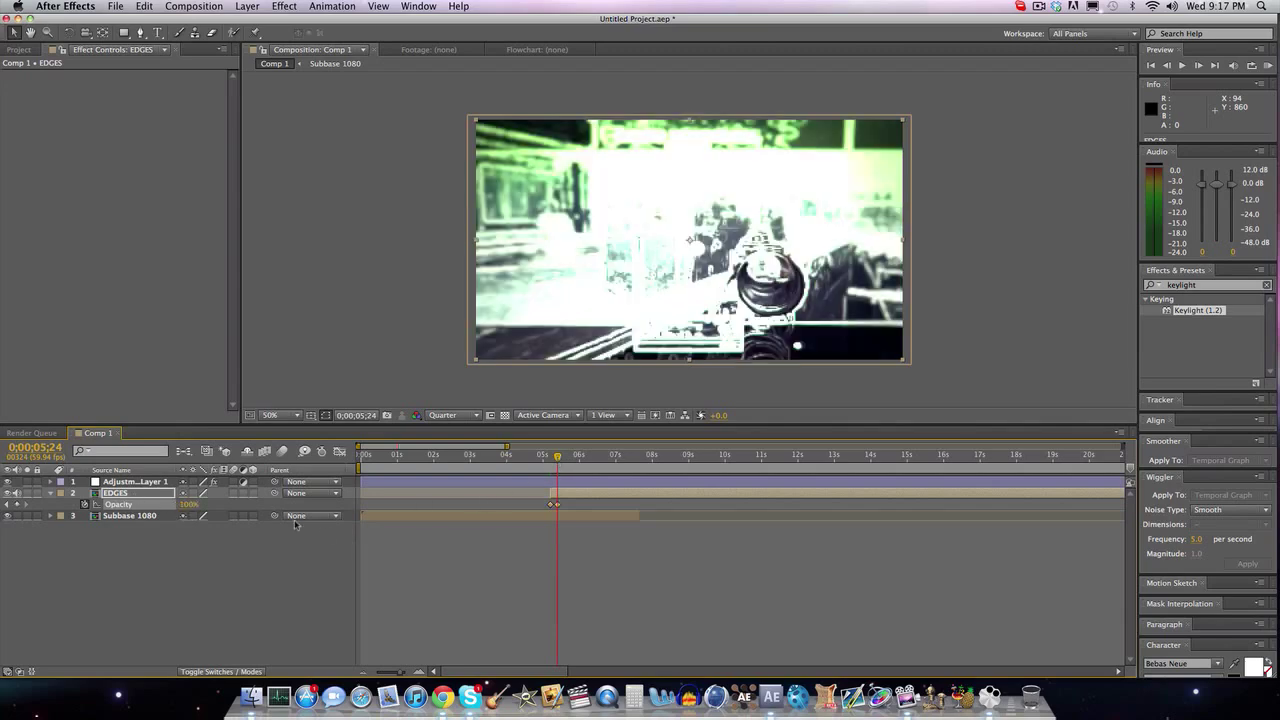
key(p)
click(95, 515)
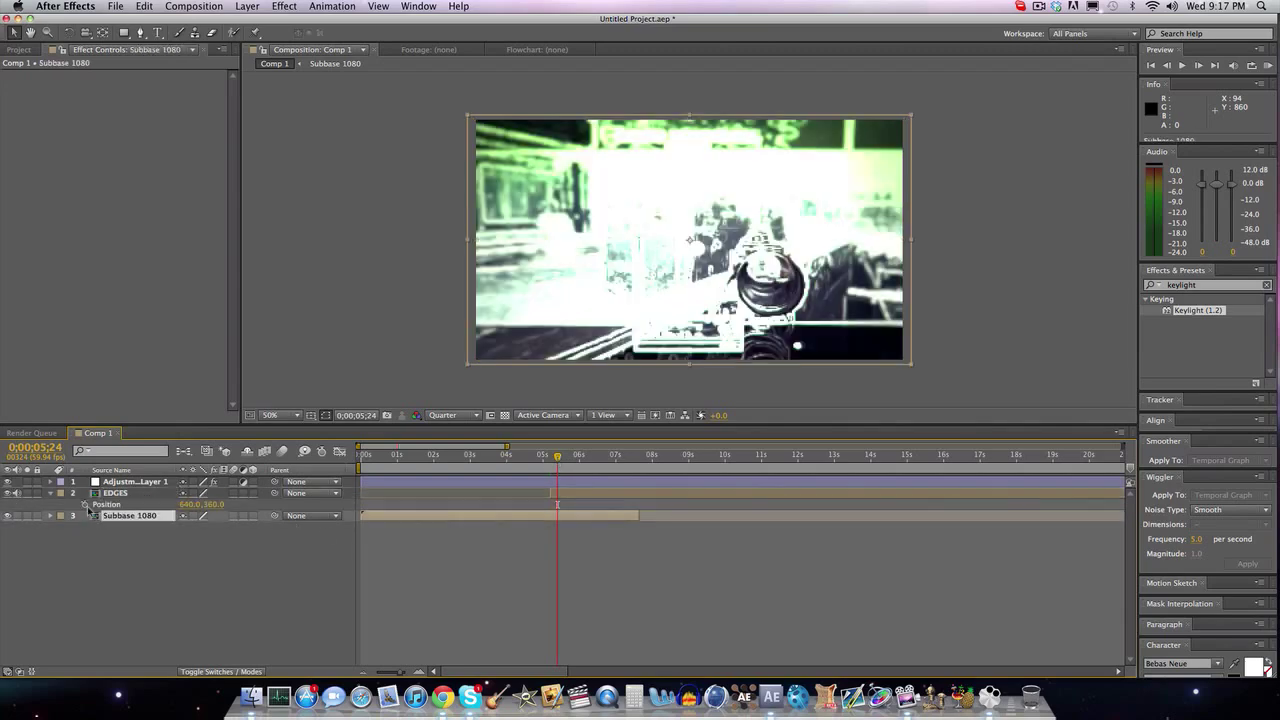
click(84, 504)
Keyframe the EDGES layer's Position at 640, 1096 at 0;00;05;12, placing it below the frame, and check the slide-up.
click(550, 458)
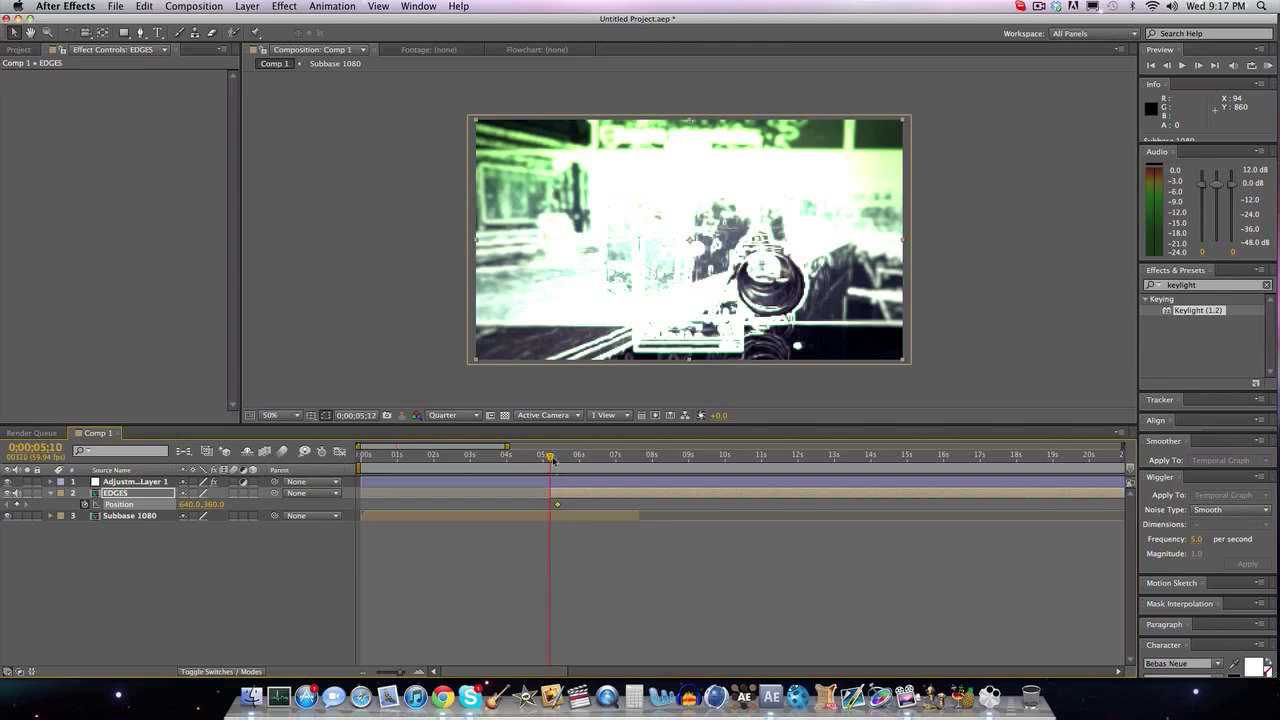
drag(553, 459, 551, 458)
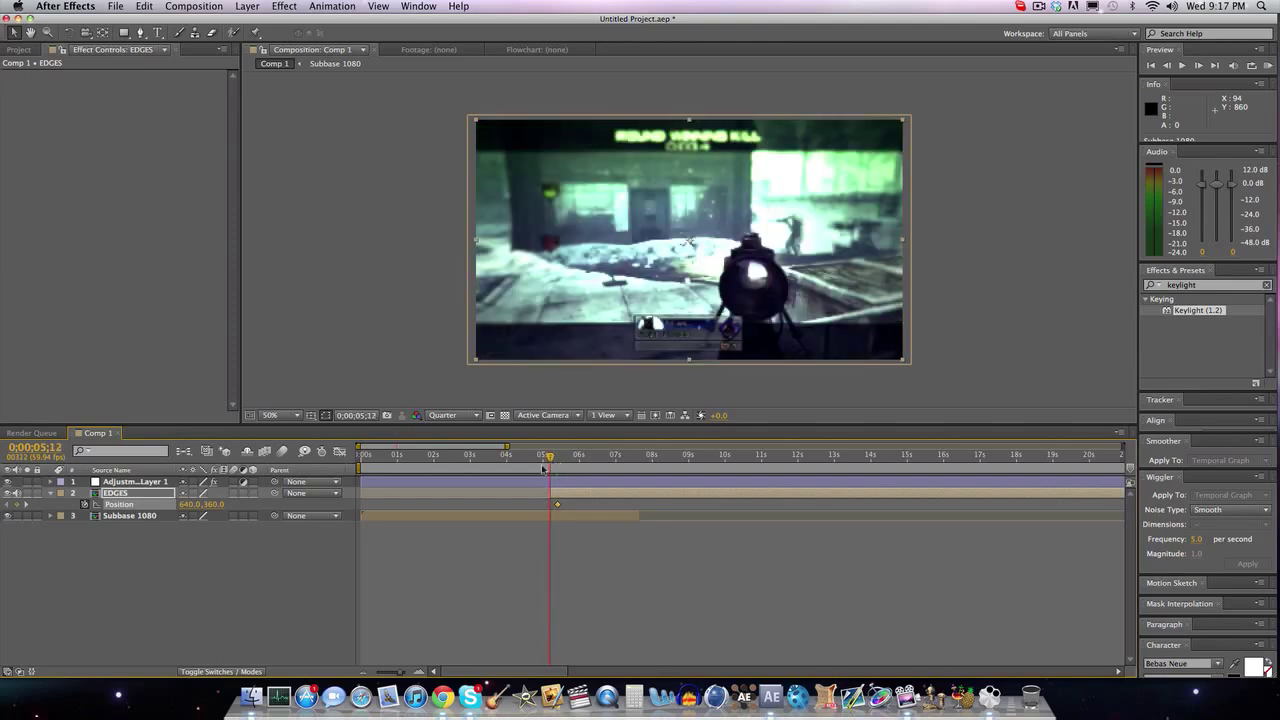
click(16, 504)
drag(210, 504, 689, 516)
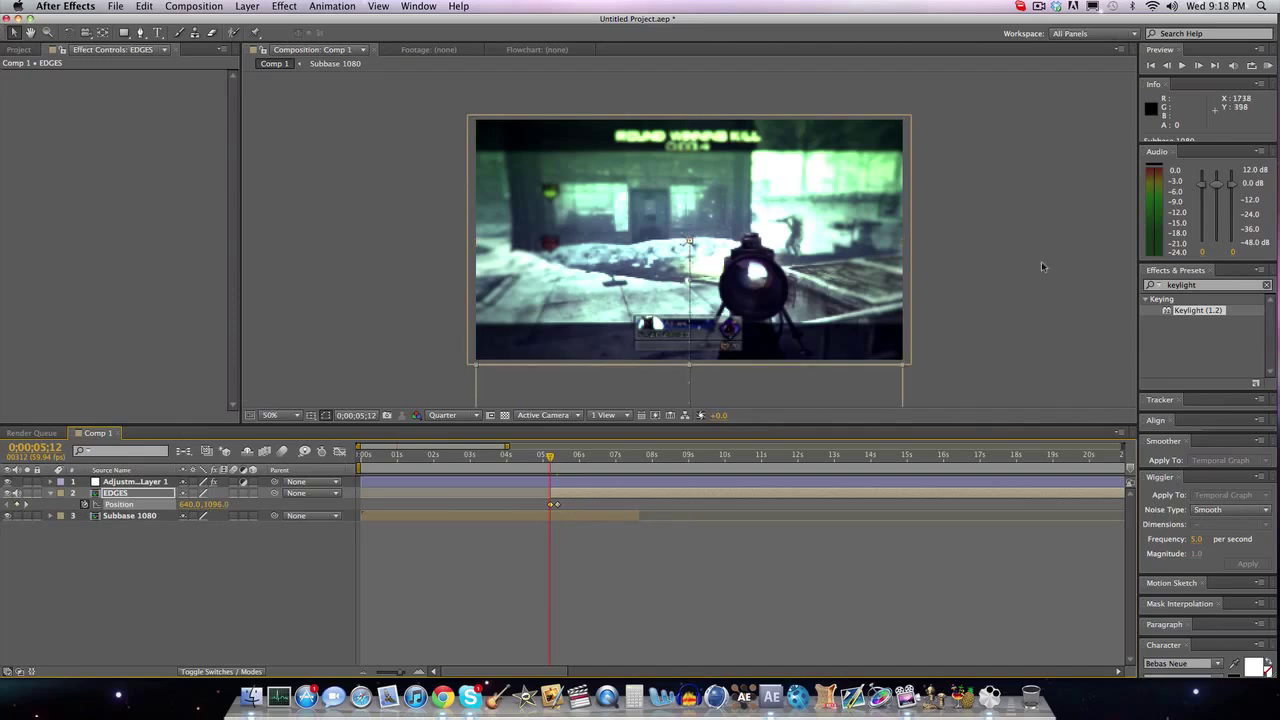
drag(549, 456, 553, 456)
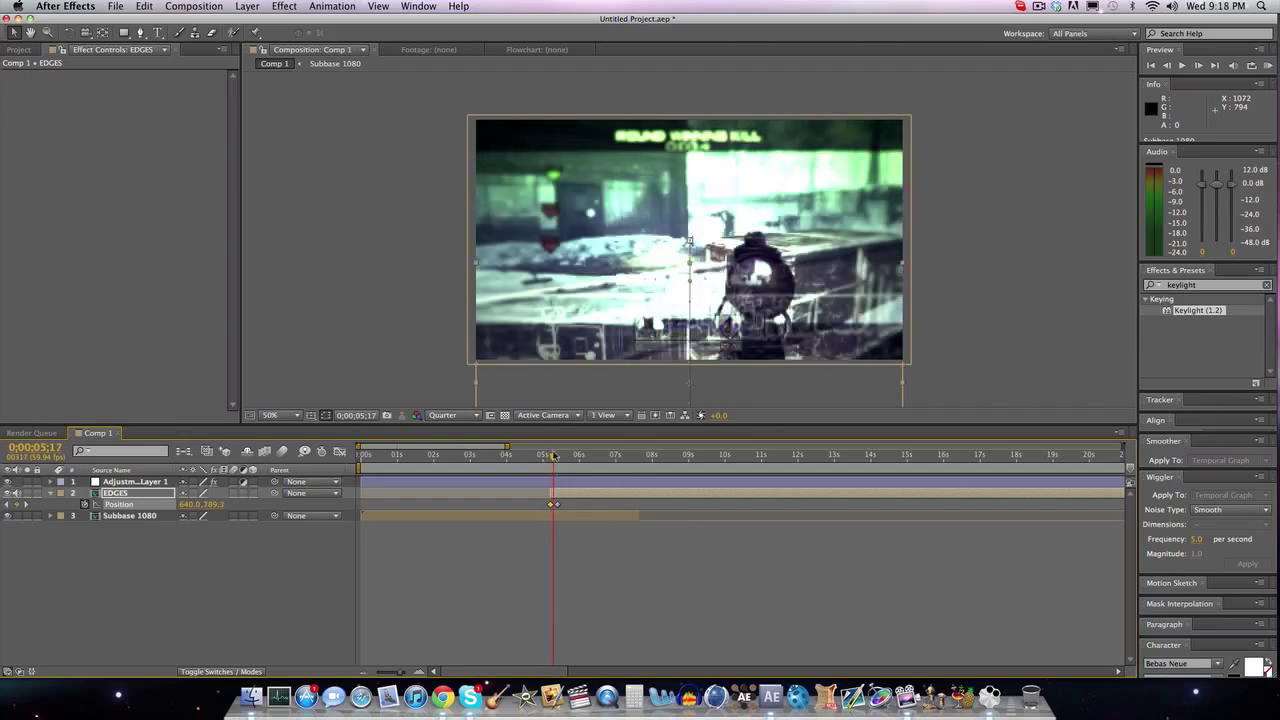
Find the Fast Blur effect and apply it to the EDGES layer.
click(1223, 286)
text(fast blur)
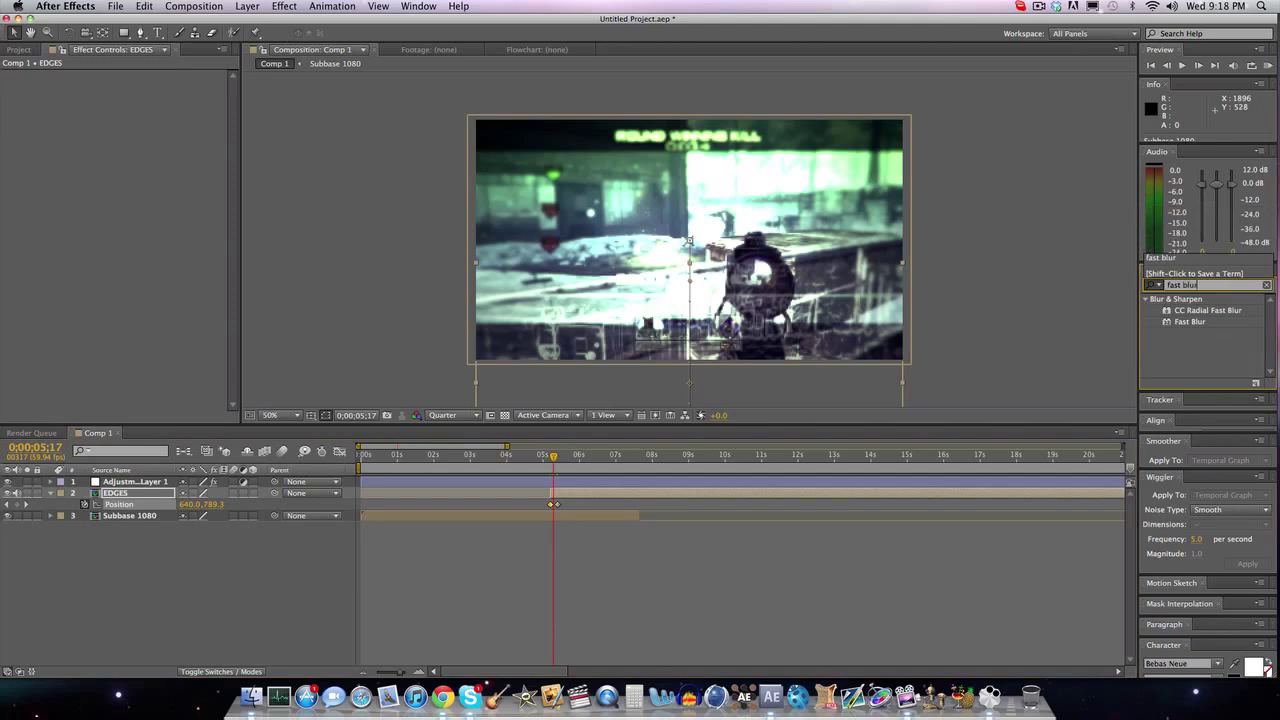
click(1202, 324)
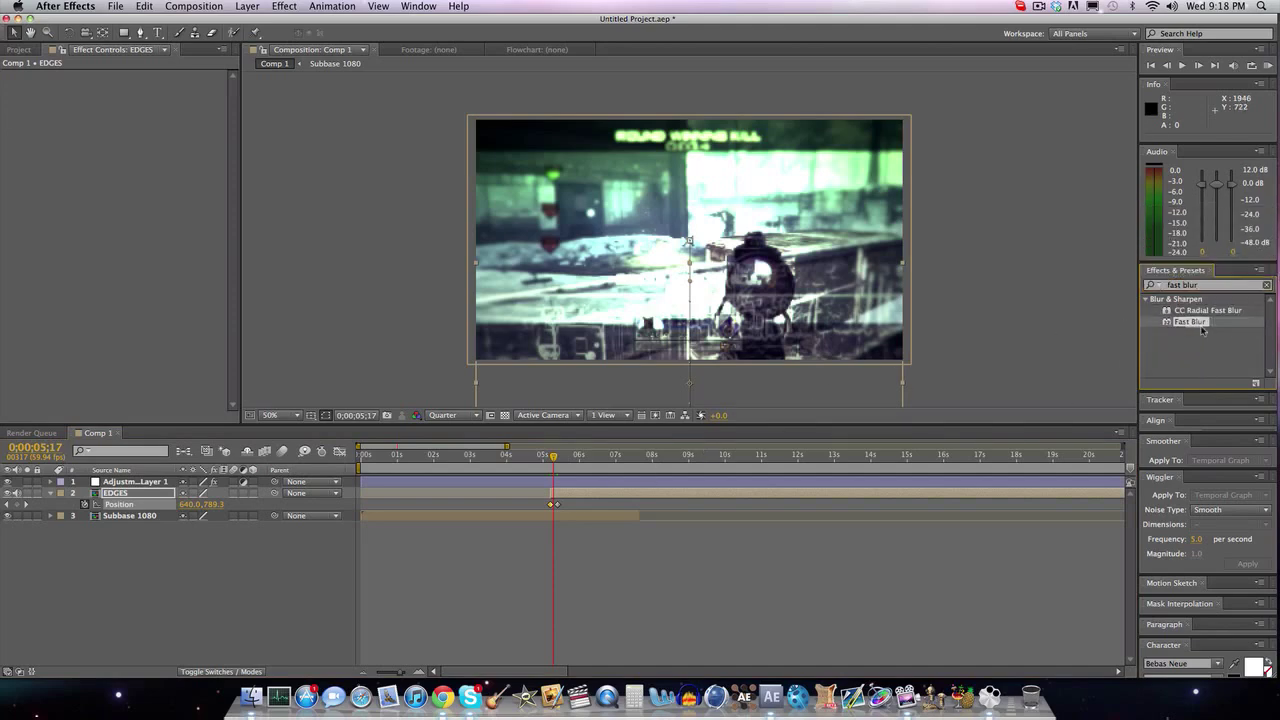
drag(1190, 322, 600, 495)
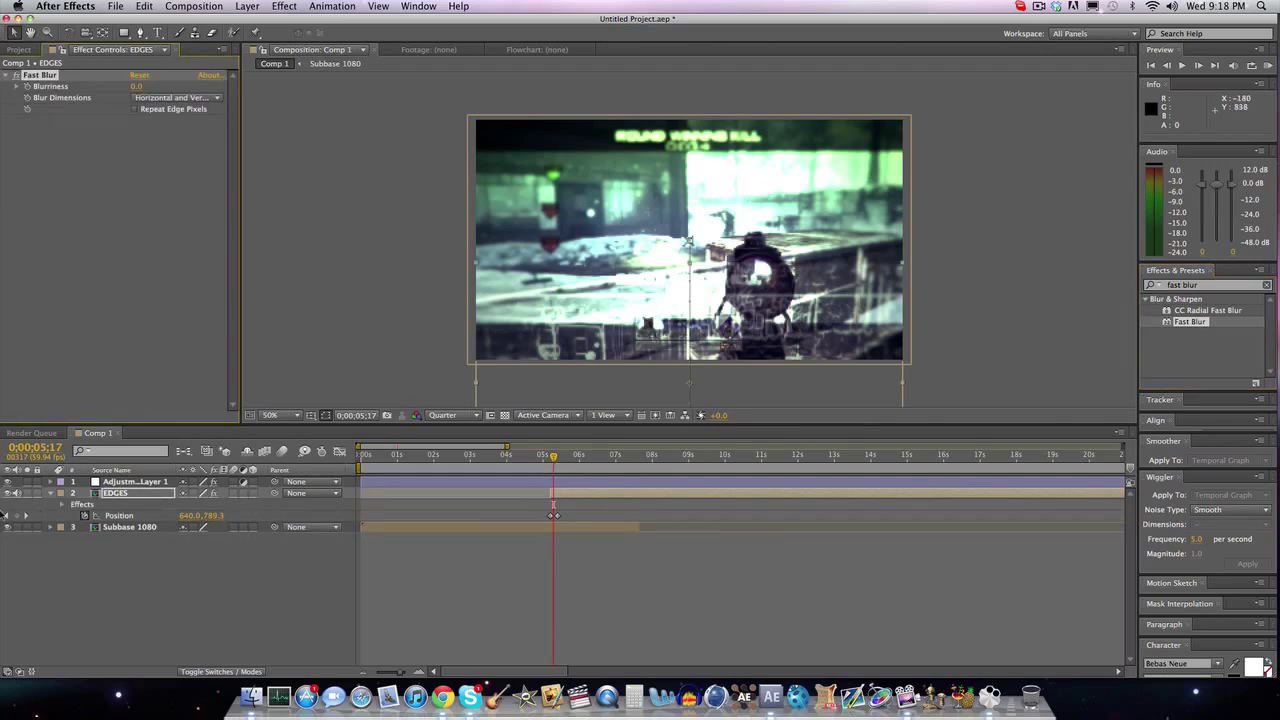
Keyframe Fast Blur's Blurriness on EDGES at 0 at 0;00;05;12 and at 15 one frame further, at 0;00;05;13.
click(6, 515)
click(28, 86)
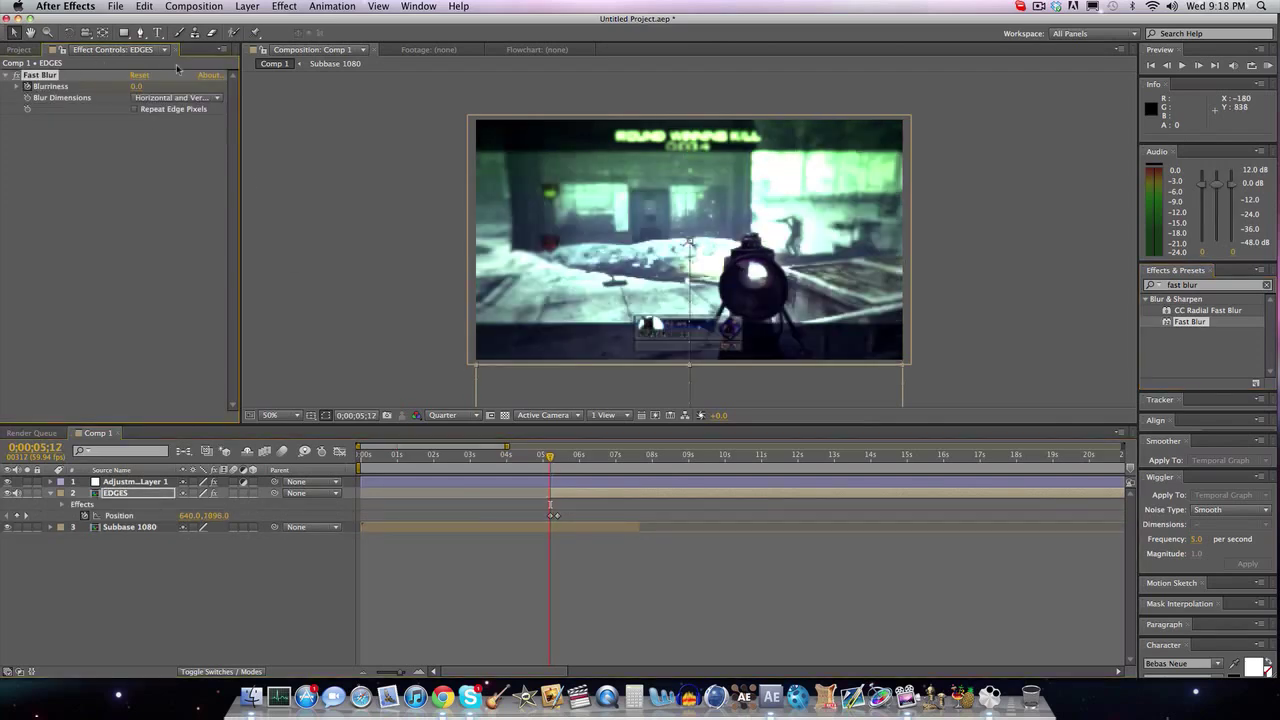
click(1198, 65)
drag(136, 86, 141, 86)
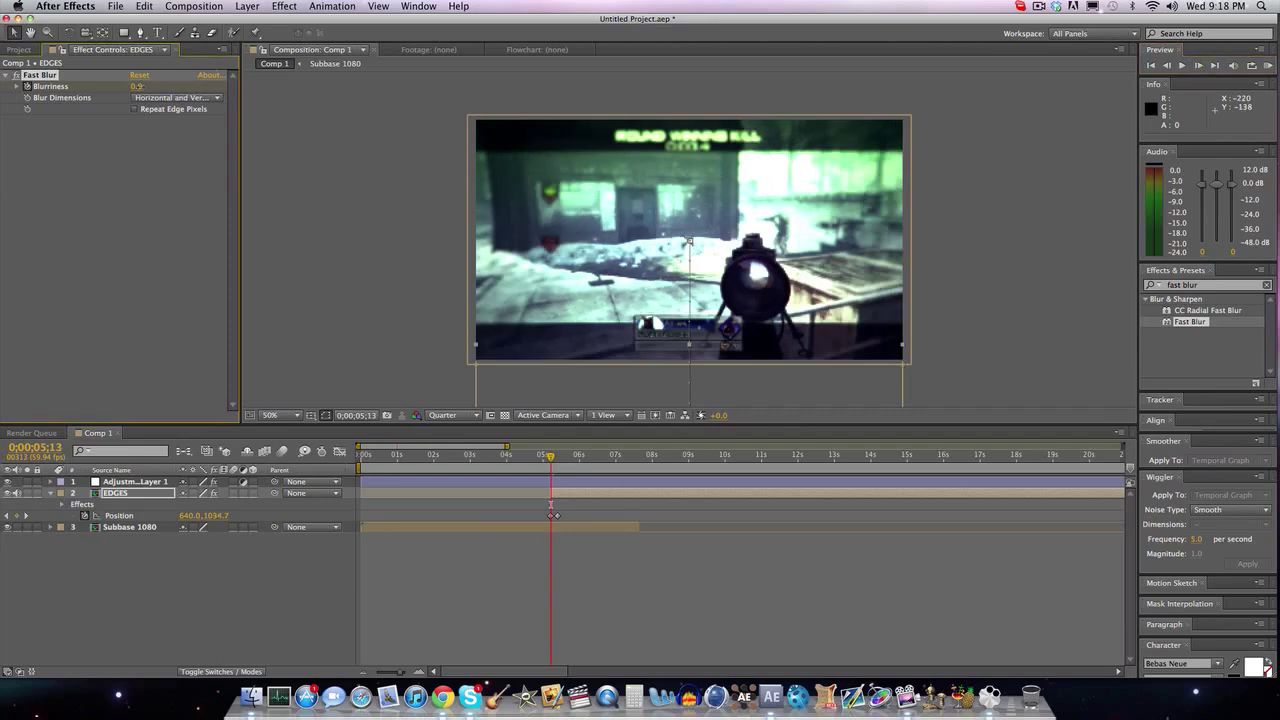
click(140, 87)
text(15)
key(Return)
Hold the Blurriness with a keyframe of 15 at the last Position keyframe, 0;00;05;24.
click(22, 517)
click(140, 87)
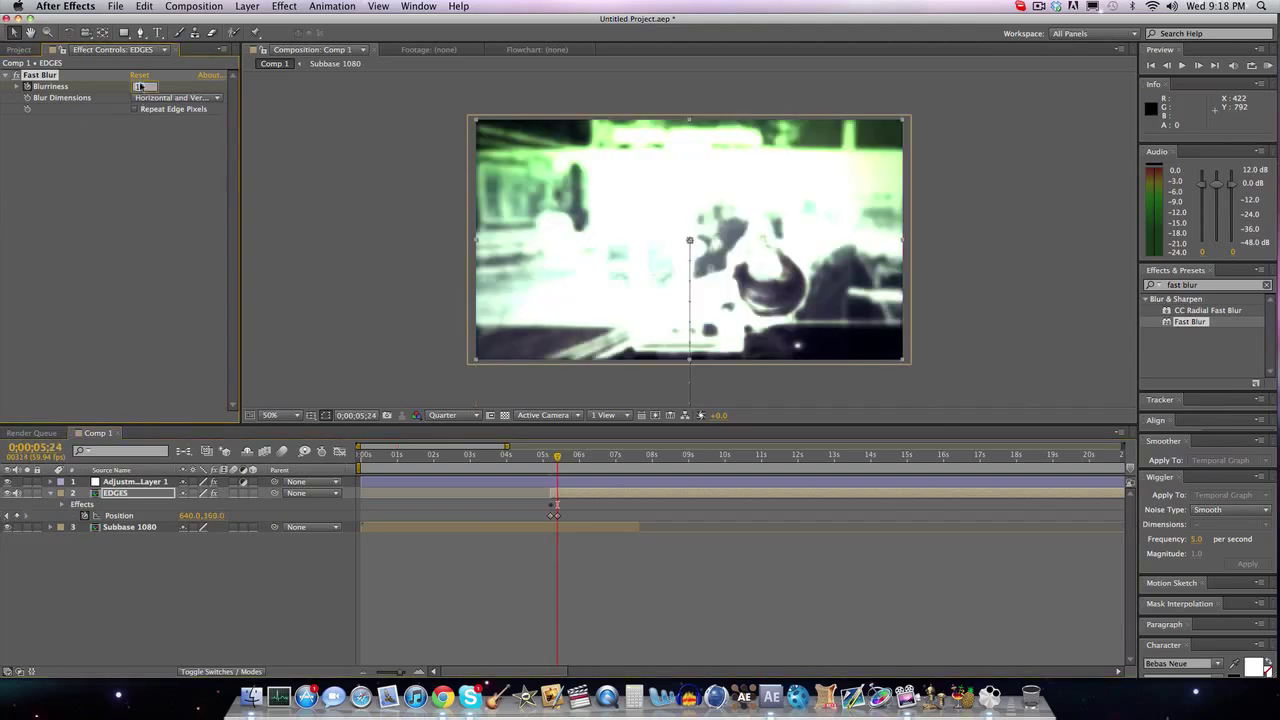
key(Return)
click(140, 86)
key(Return)
Advance six frames to 0;00;05;30 and keyframe the Blurriness at 0.
click(1197, 68)
click(1197, 68)
click(1197, 68)
click(1197, 68)
click(1197, 68)
click(1197, 68)
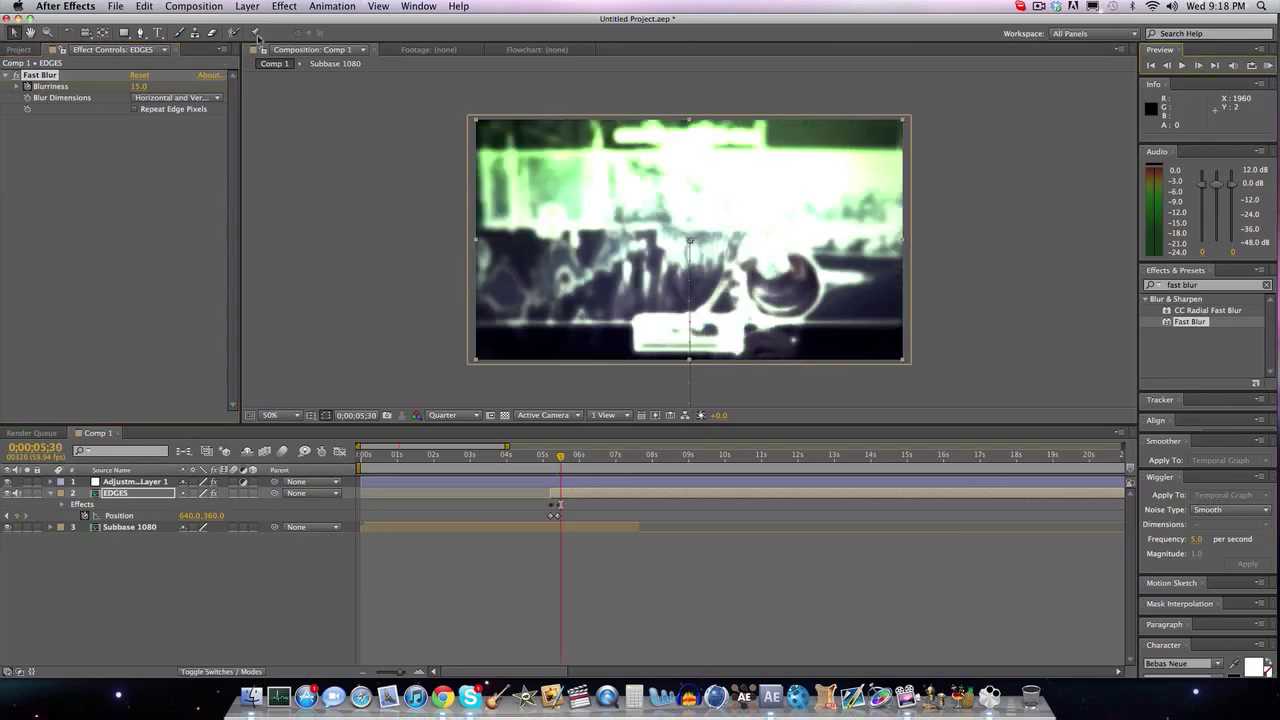
click(142, 87)
text(0)
key(Return)
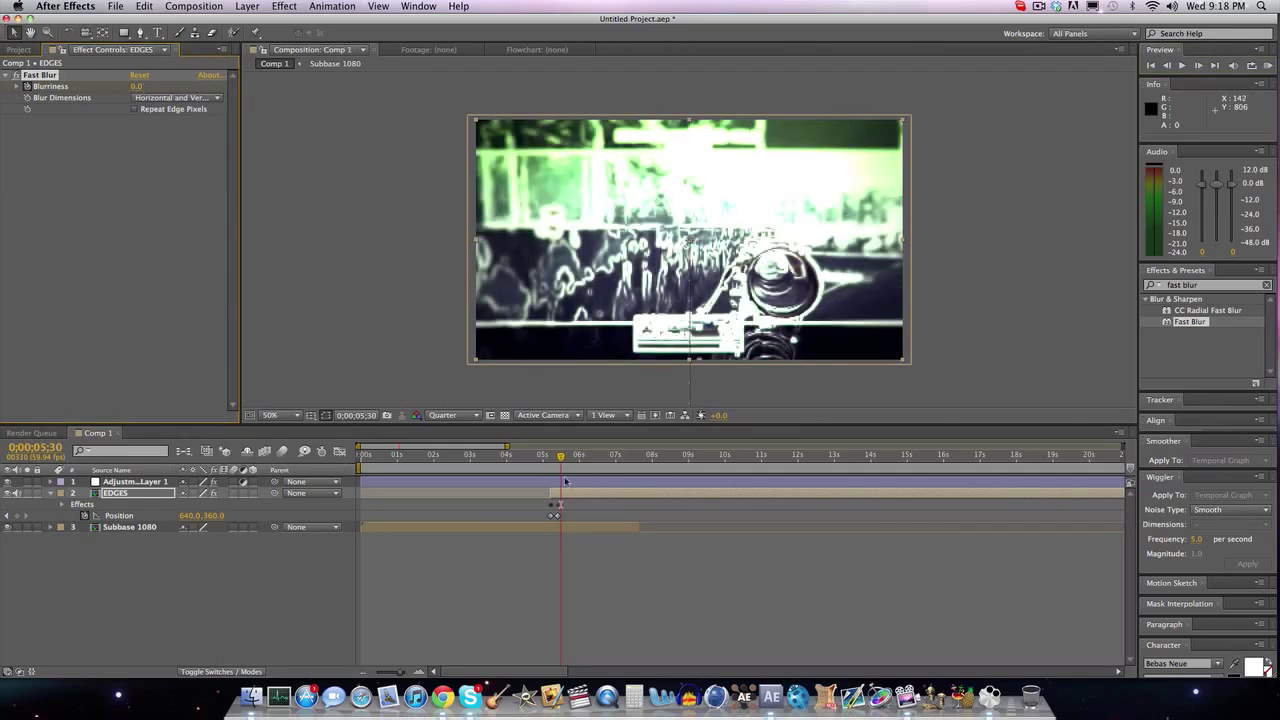
Add a rectangular mask covering the whole EDGES layer and show the mask's properties.
drag(550, 462, 548, 466)
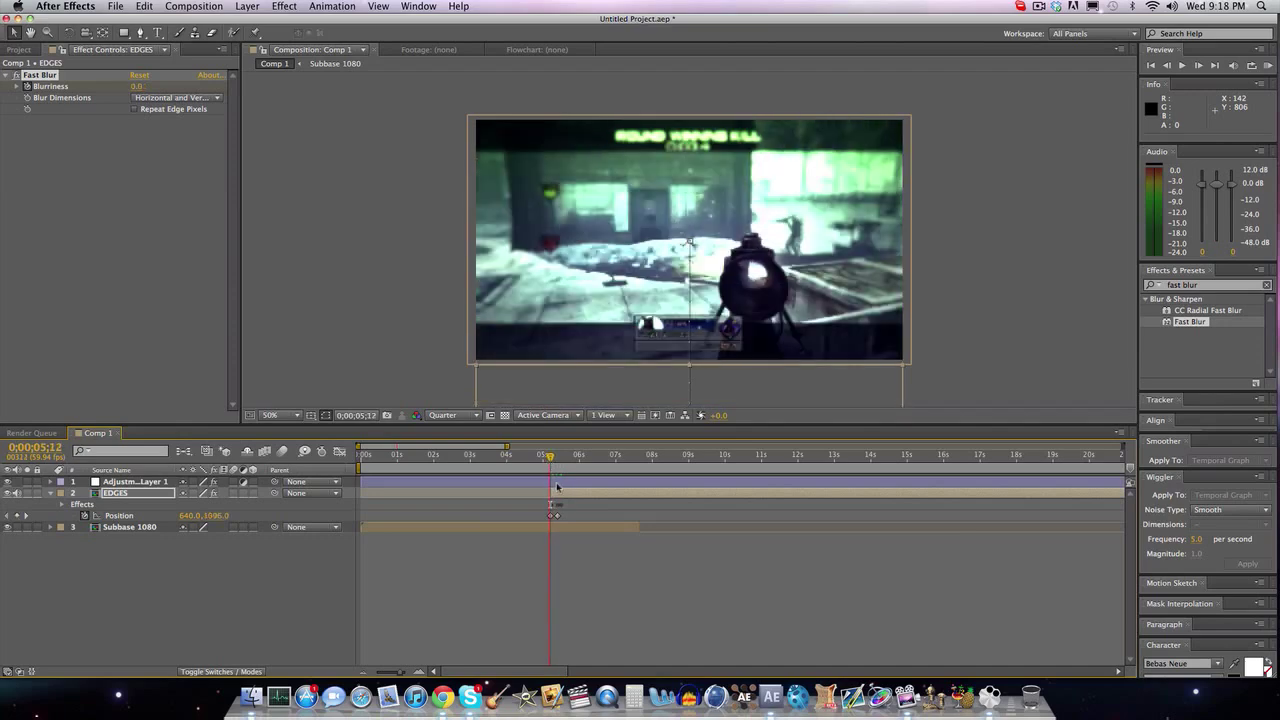
click(51, 494)
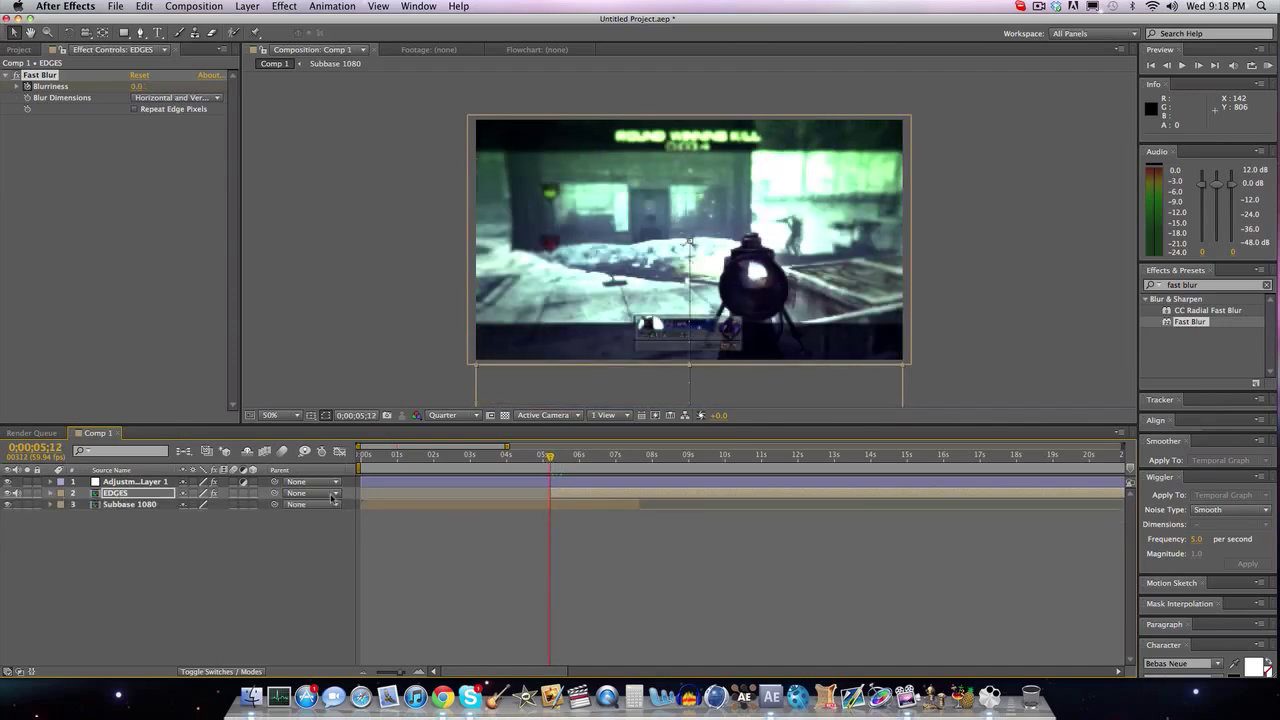
drag(556, 458, 565, 458)
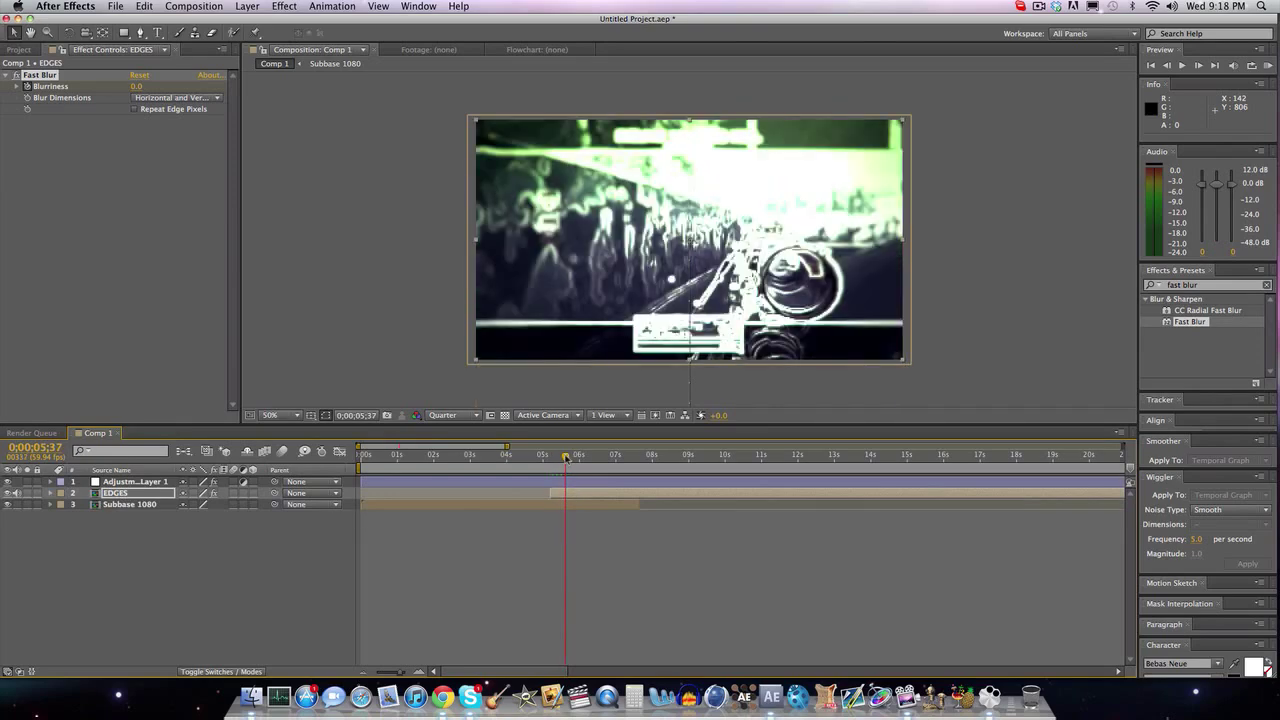
double_click(125, 33)
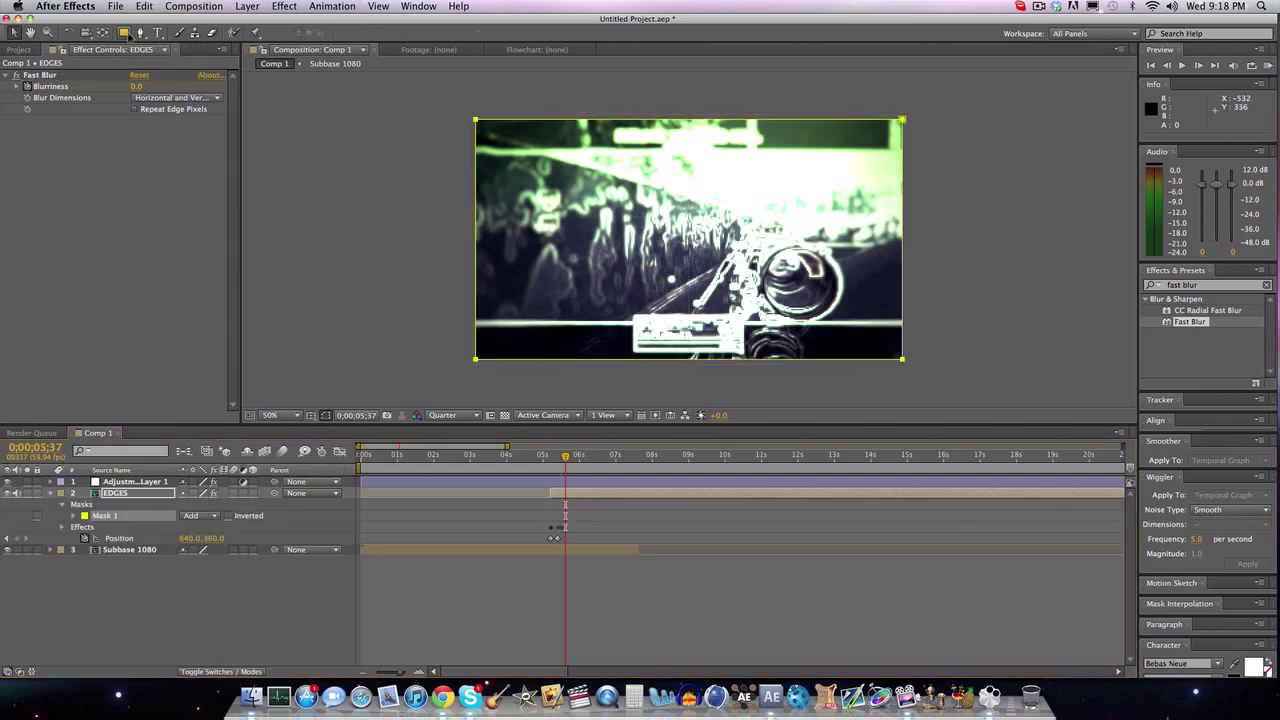
click(75, 516)
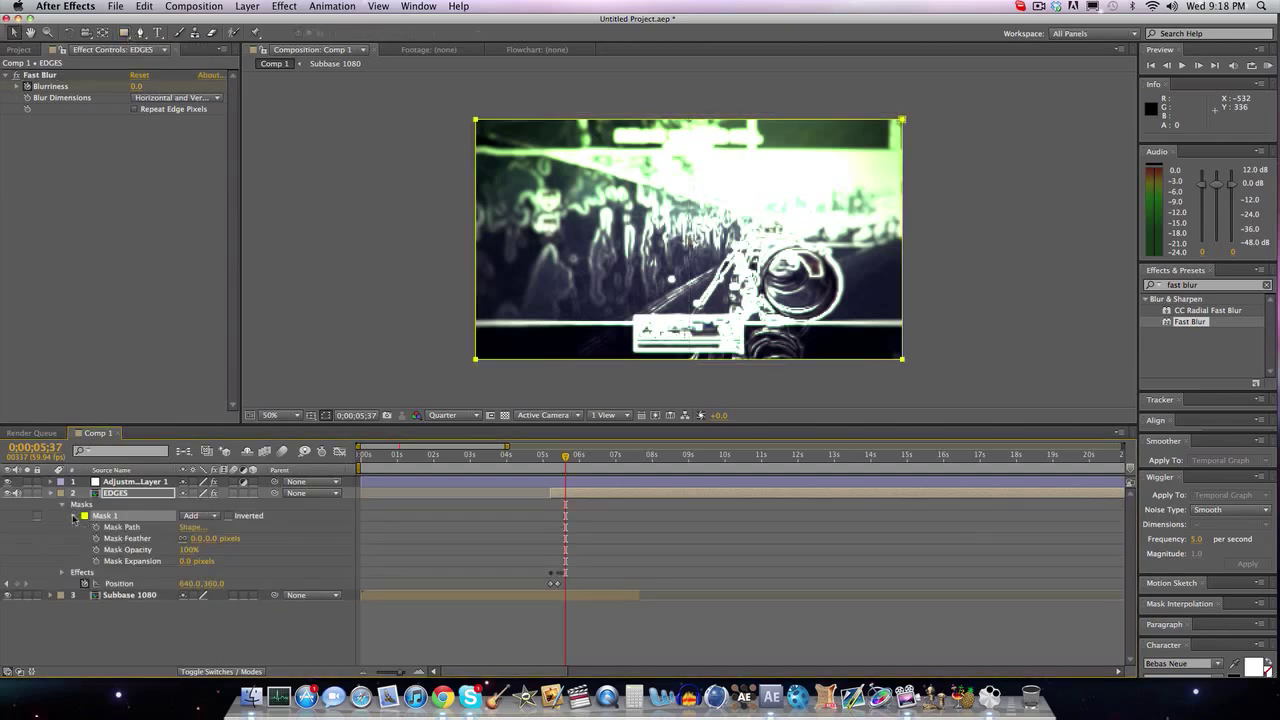
Keyframe the EDGES mask's Feather at 0 pixels at 0;00;05;12 and at 248 pixels at 0;00;05;13.
click(549, 456)
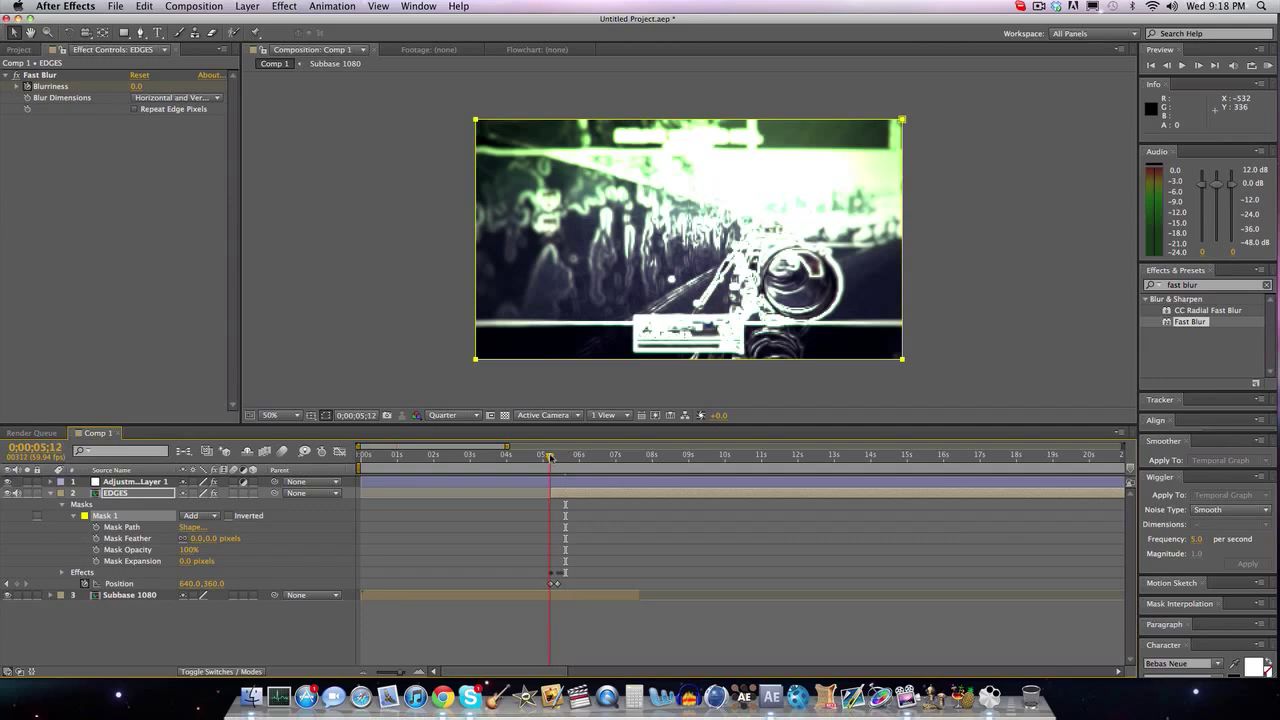
key(Page_Up)
key(Page_Down)
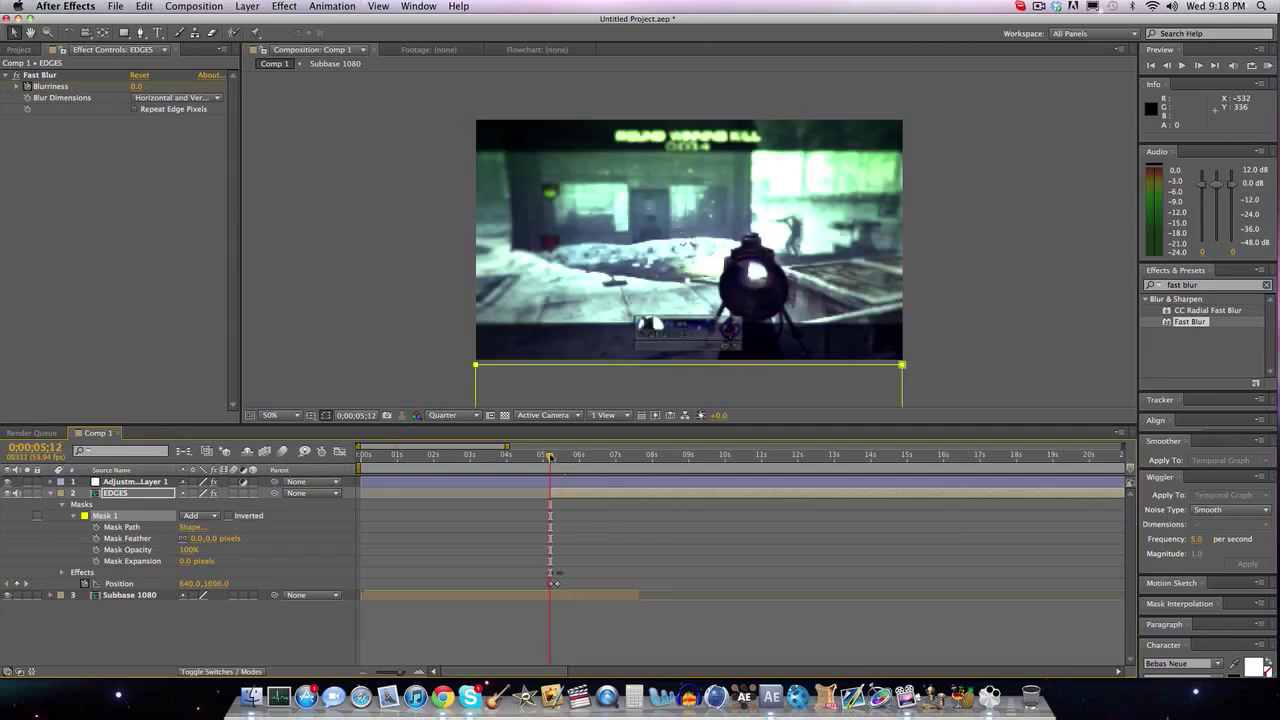
click(96, 538)
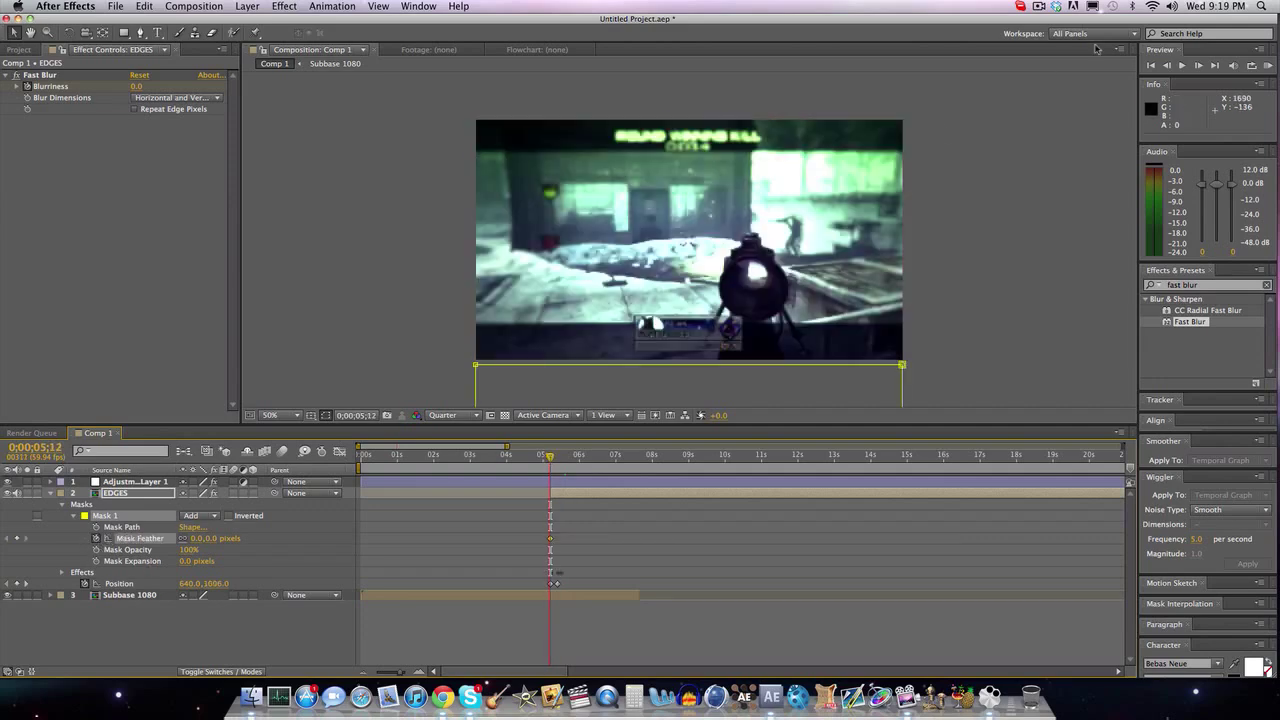
key(Page_Down)
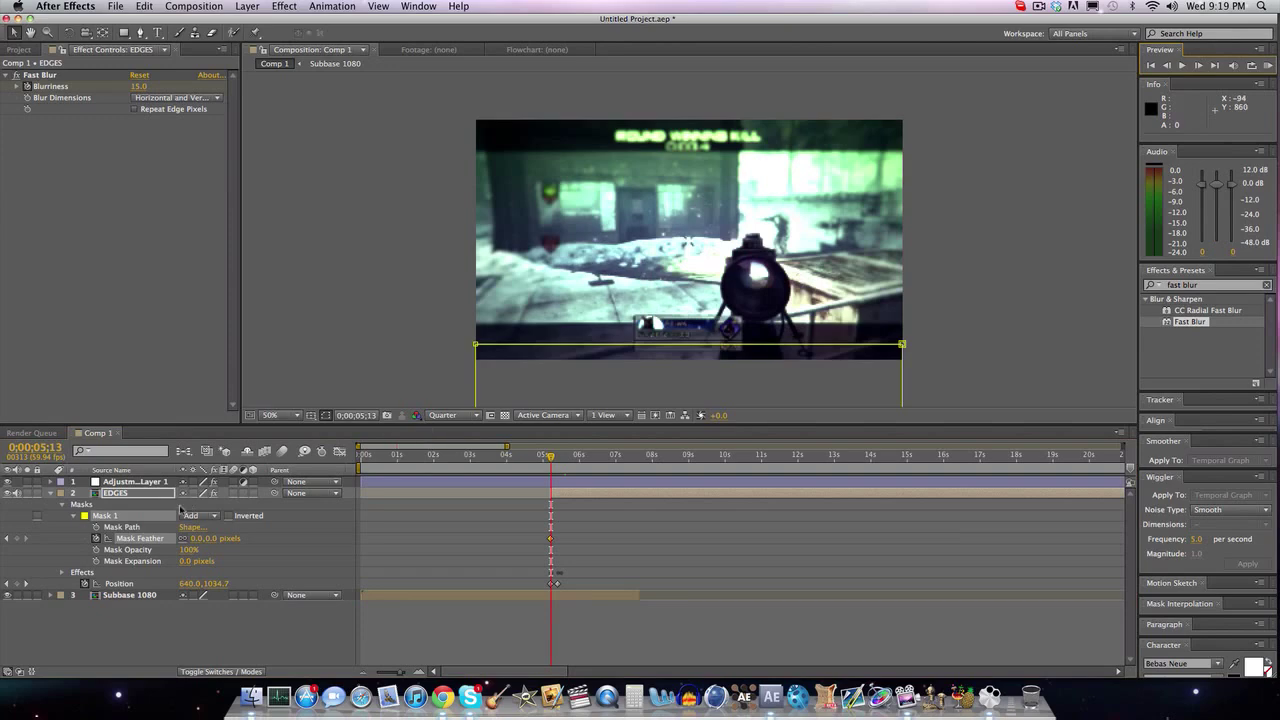
drag(194, 542, 293, 537)
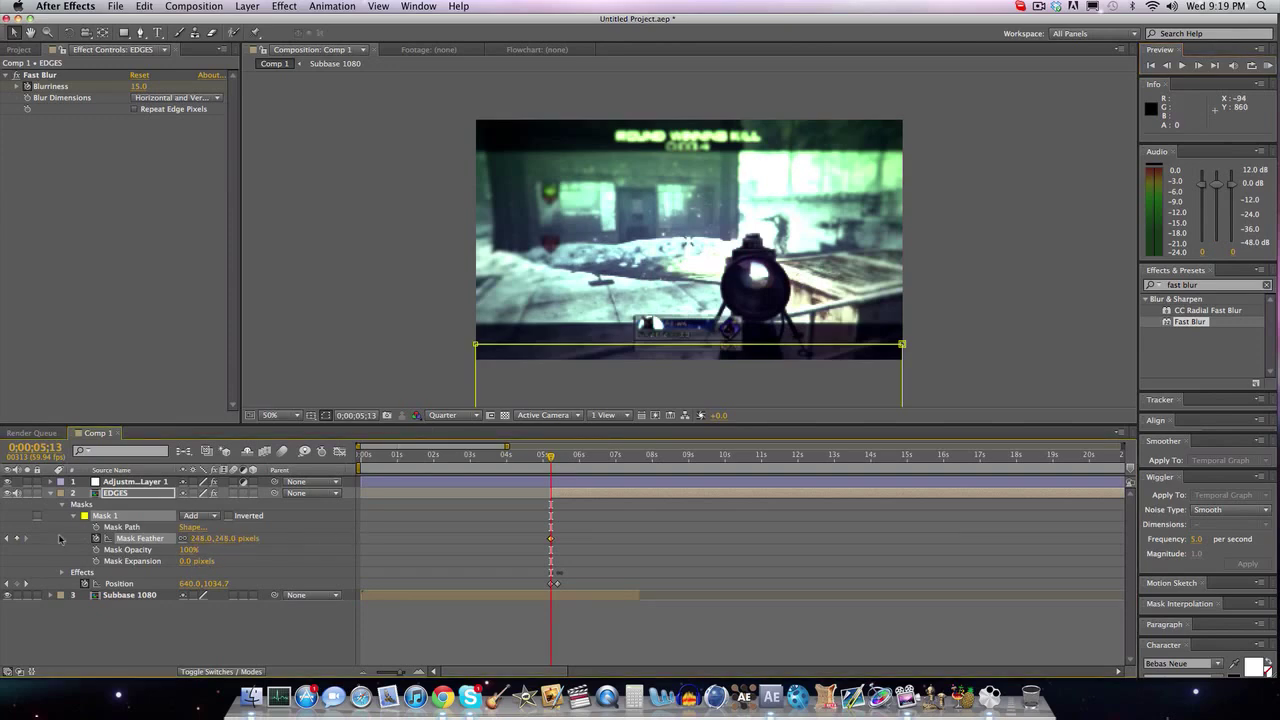
Keyframe the mask's Expansion at 0 pixels at 0;00;05;12 and at 50 pixels at 0;00;05;13.
click(7, 539)
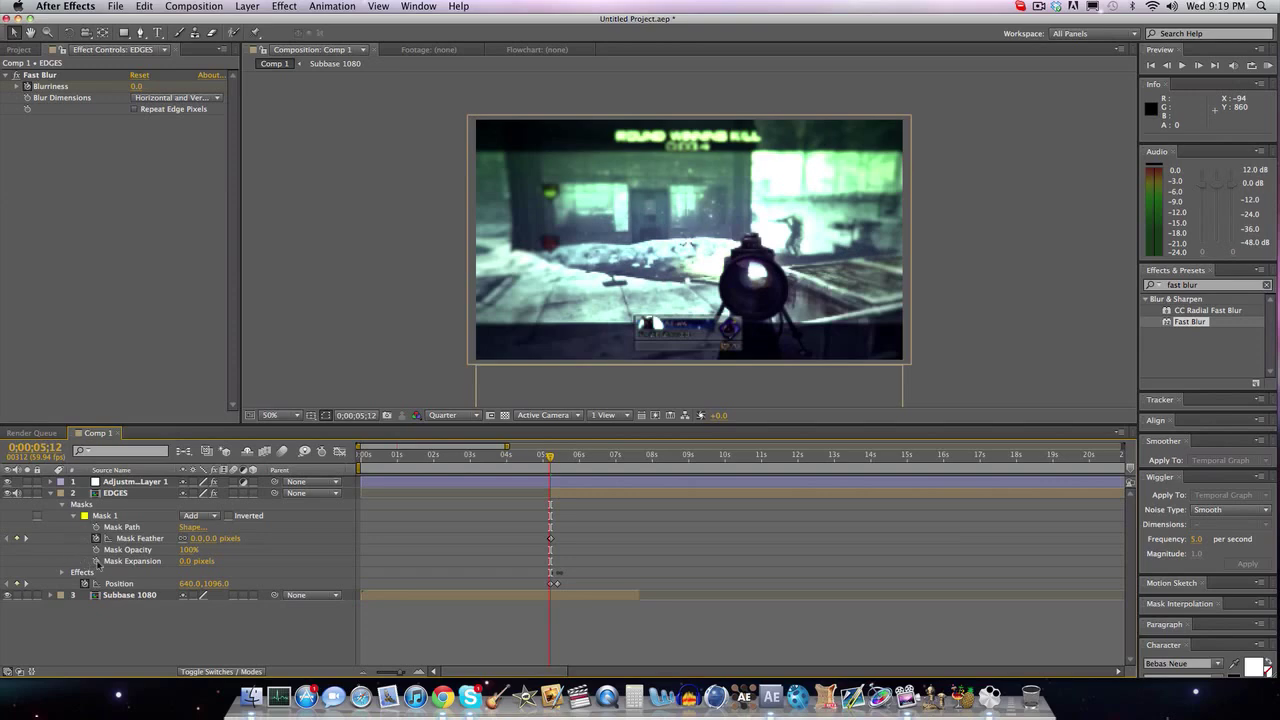
click(97, 562)
click(26, 539)
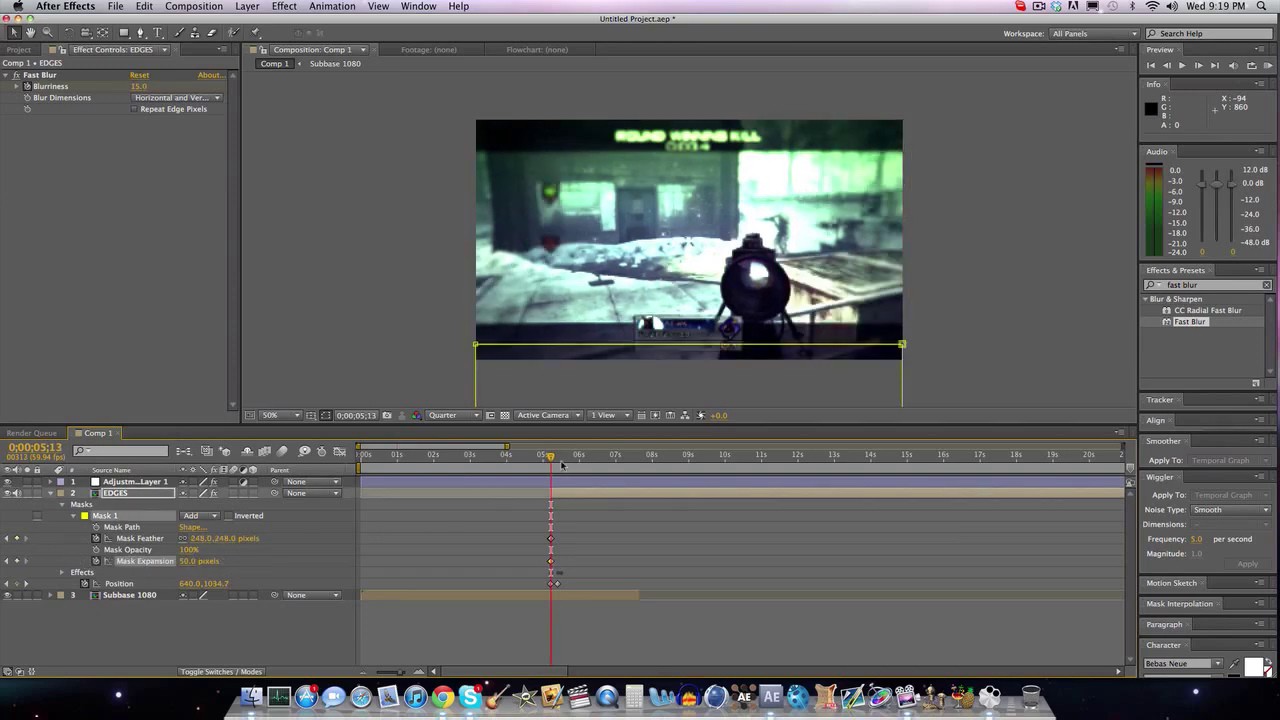
Add holding keyframes for Mask Expansion at 50 pixels and Mask Feather at 248 pixels at 0;00;05;23.
click(559, 460)
drag(559, 460, 557, 460)
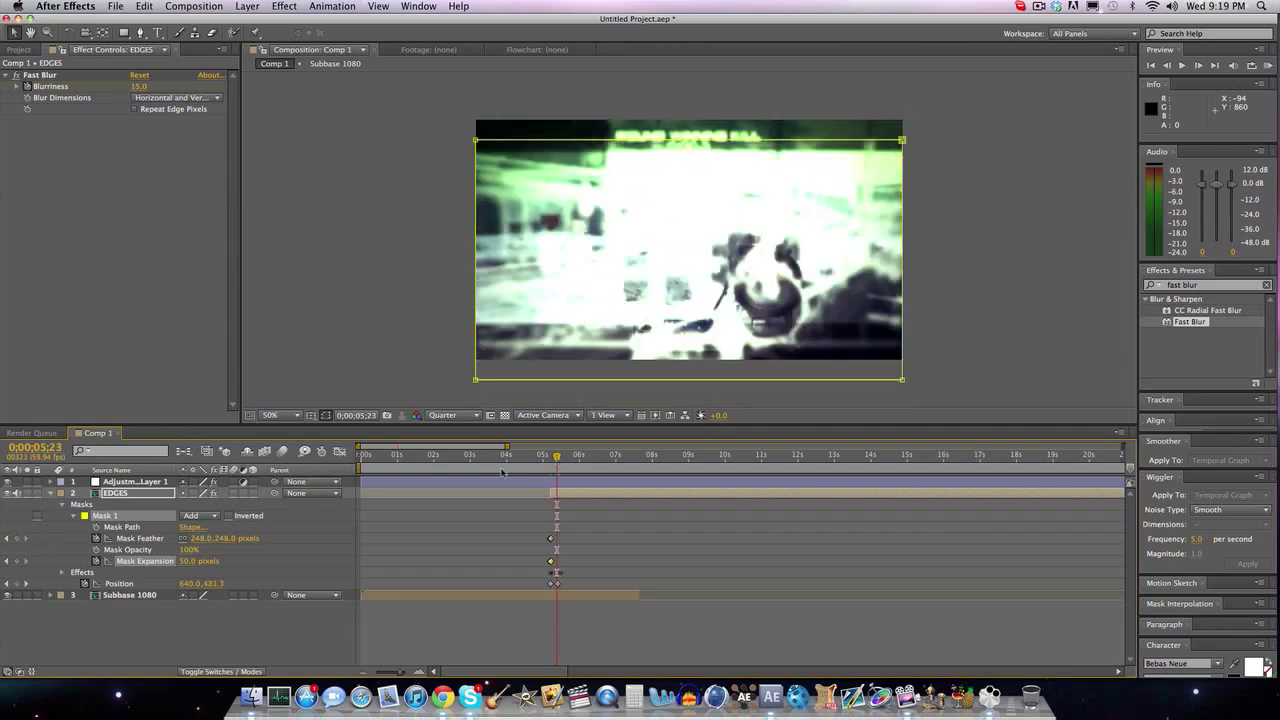
click(16, 563)
click(16, 538)
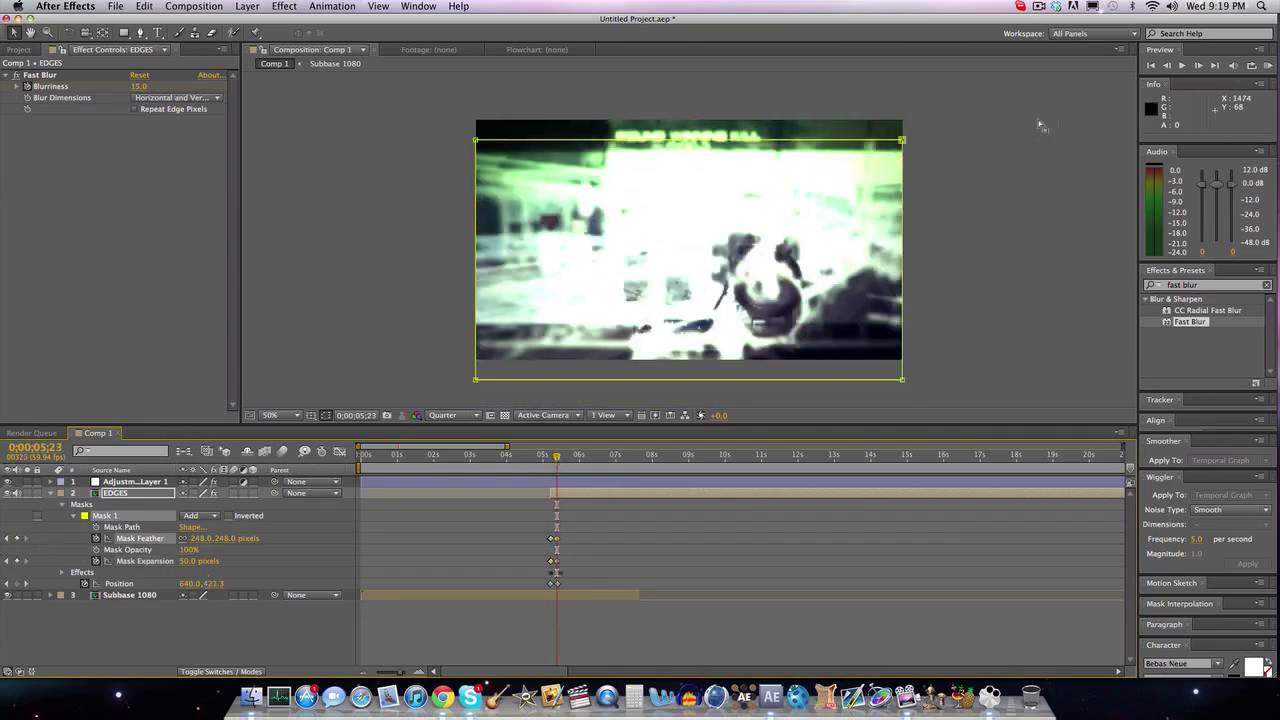
Advance six frames to 0;00;05;29 and keyframe both Mask Feather and Mask Expansion at 0 pixels.
click(1197, 65)
click(1197, 65)
click(1197, 65)
click(1197, 65)
click(1197, 65)
click(1197, 65)
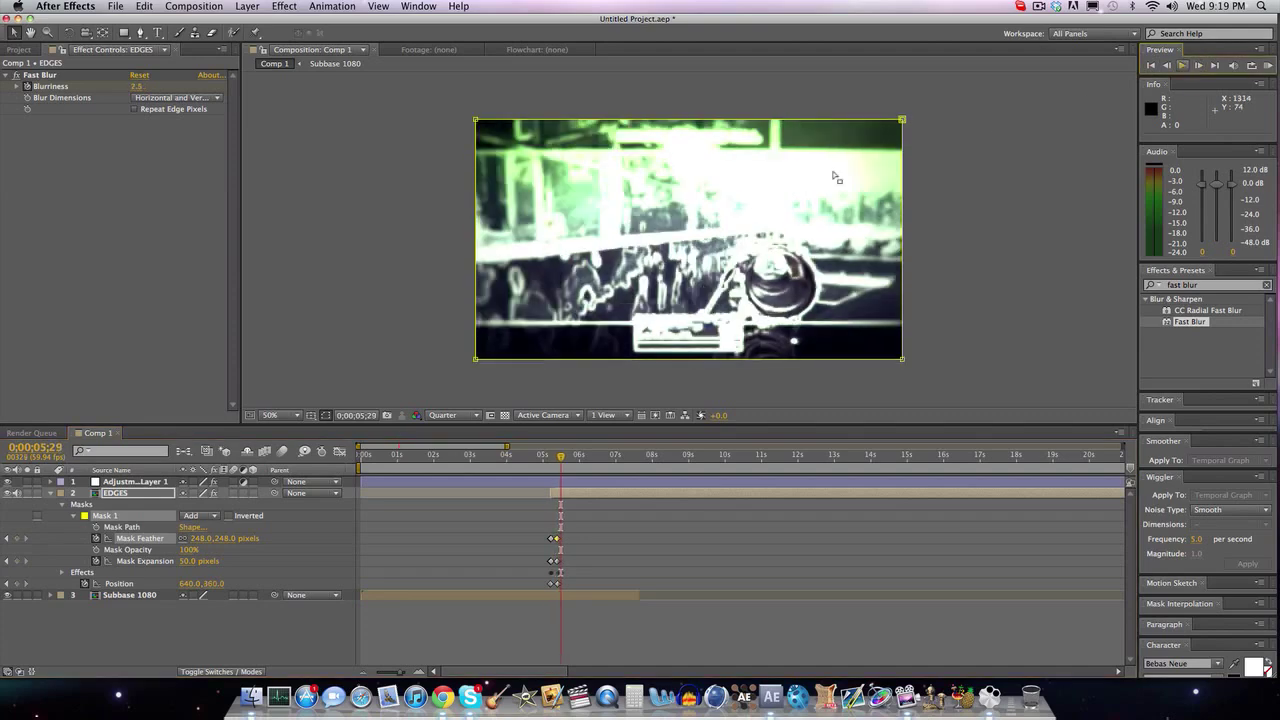
click(198, 538)
text(0)
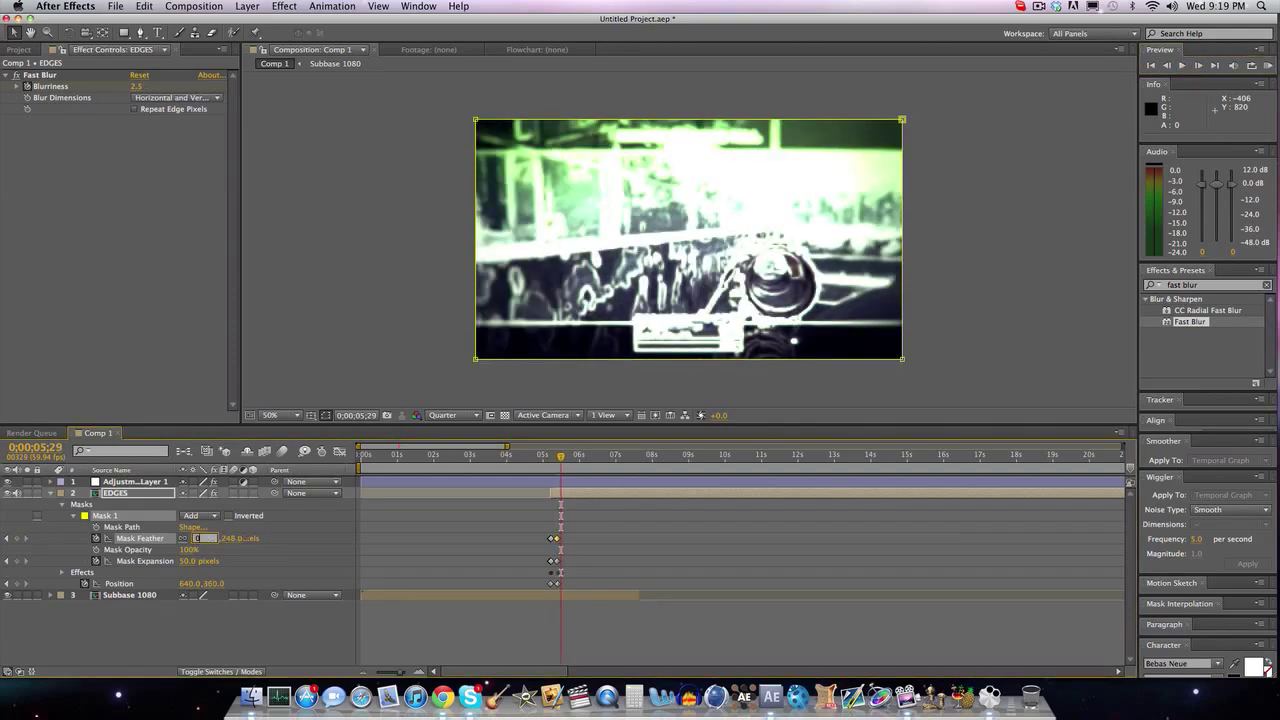
key(Return)
click(189, 561)
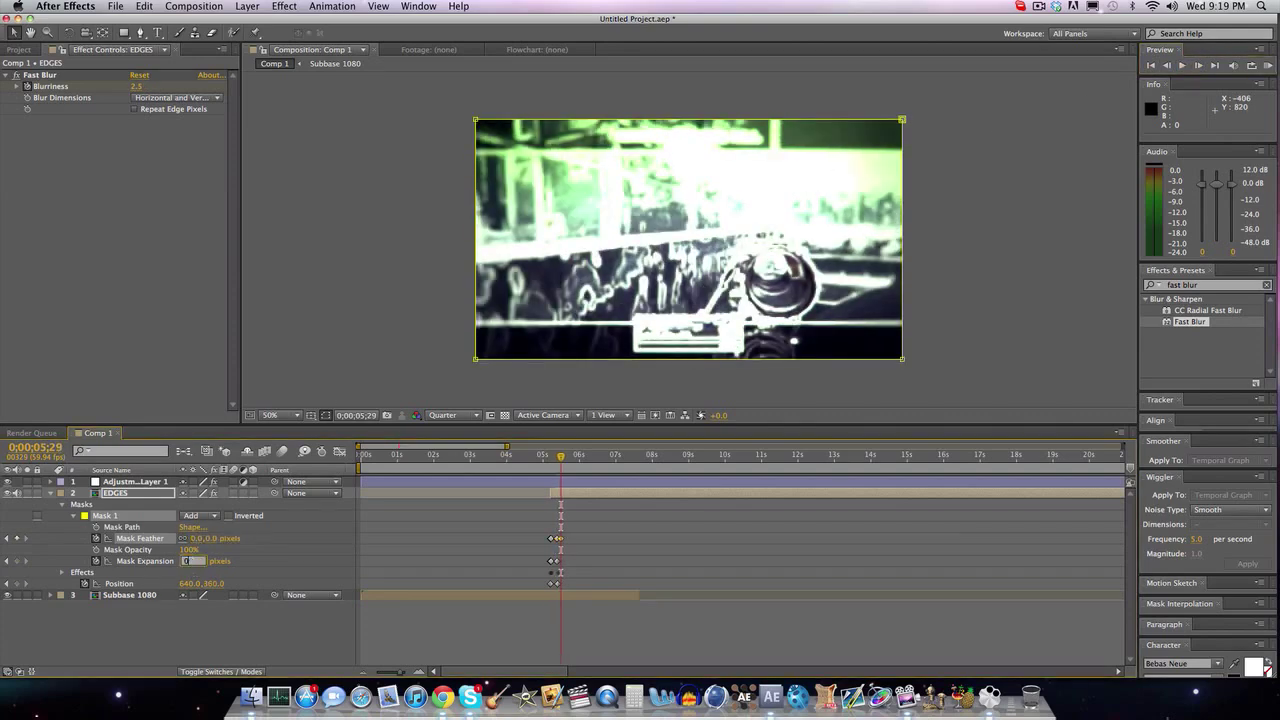
text(0)
key(Return)
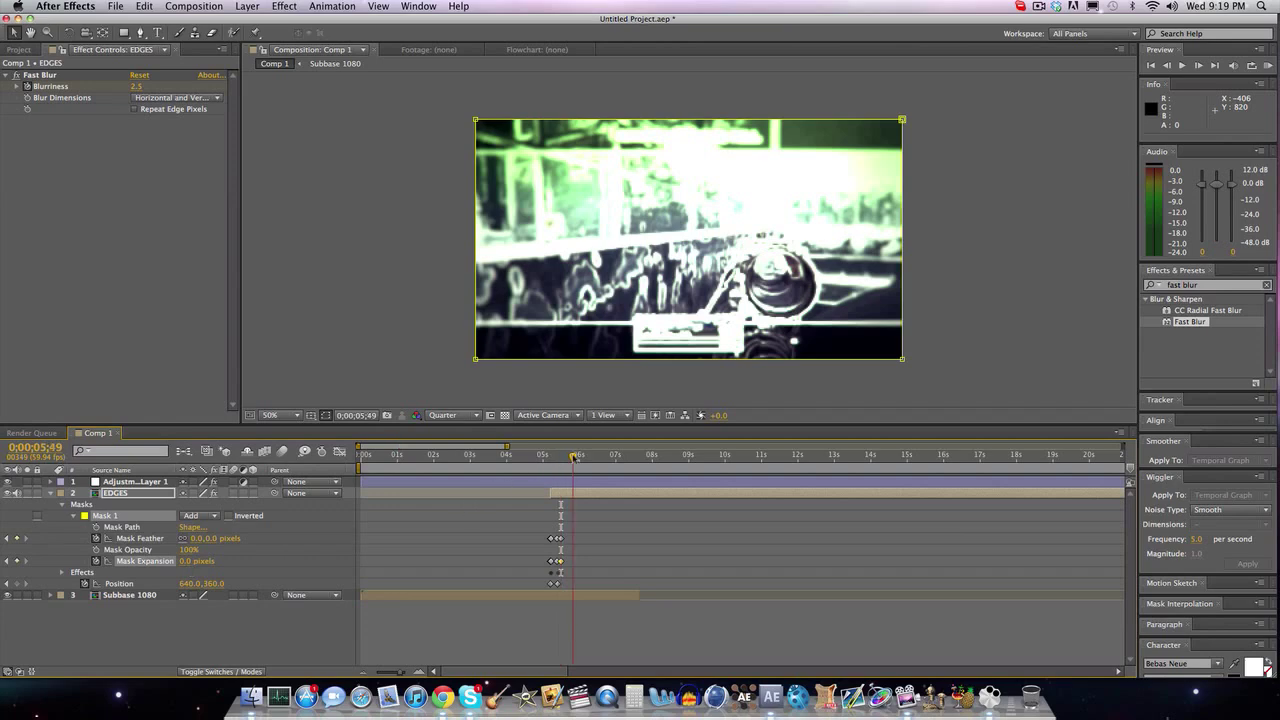
Start the work area just before the EDGES layer begins, with the playhead at 0;00;05;49, and collapse the mask properties.
click(572, 456)
mouse_move(465, 452)
mouse_down()
mouse_move(489, 453)
mouse_move(375, 450)
mouse_move(412, 468)
mouse_move(545, 467)
mouse_up()
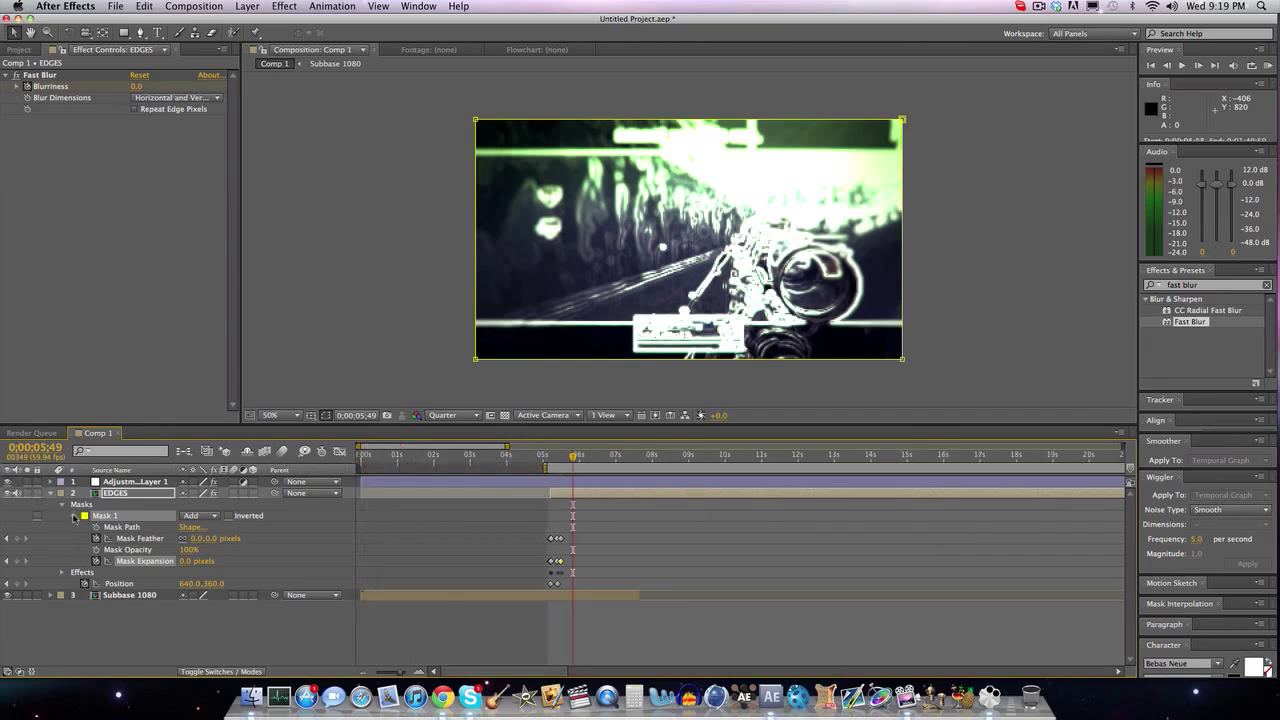
click(74, 516)
click(63, 504)
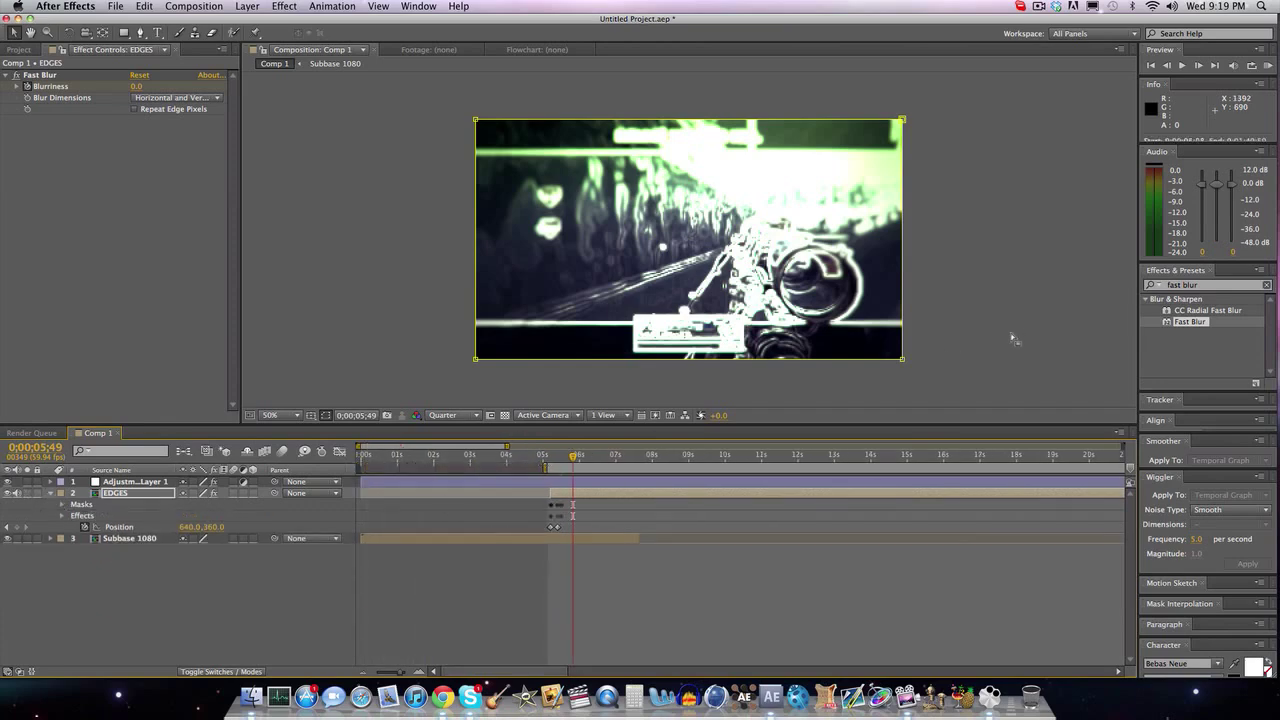
Apply the Video Copilot Twitch effect to the EDGES layer and place the playhead at 0;00;05;12.
click(1242, 286)
text(twitch)
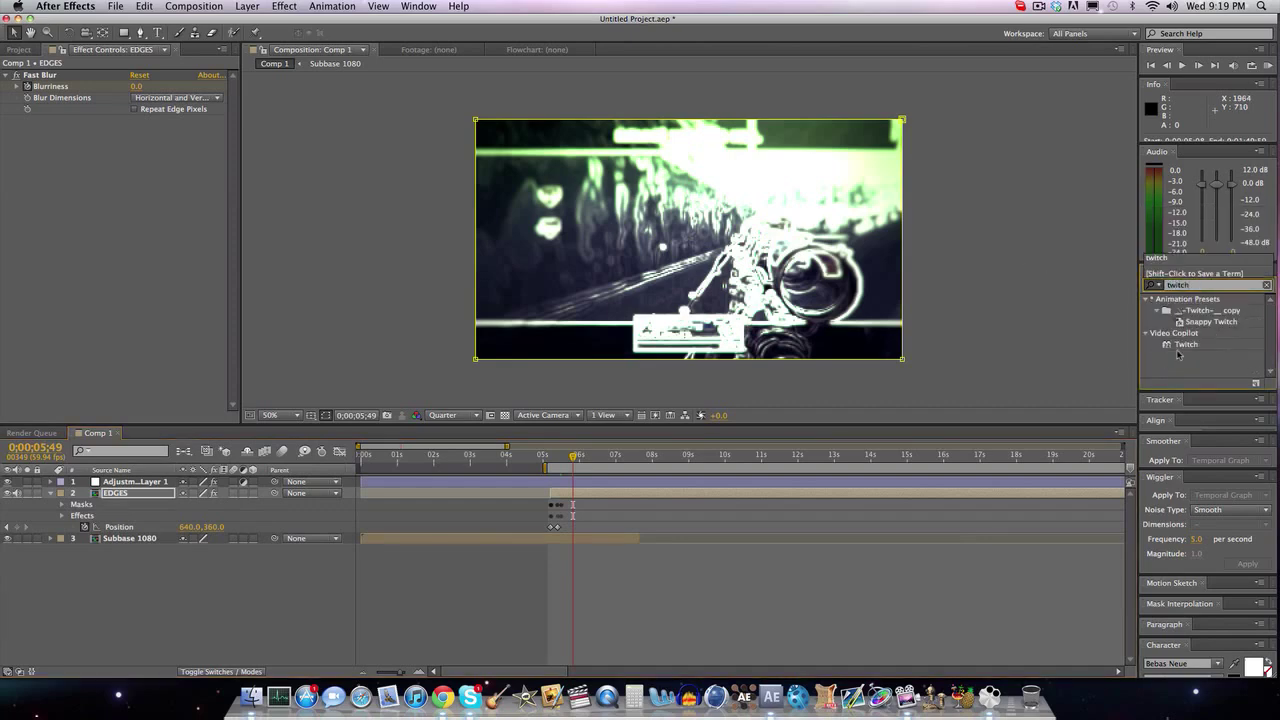
double_click(1178, 350)
click(552, 457)
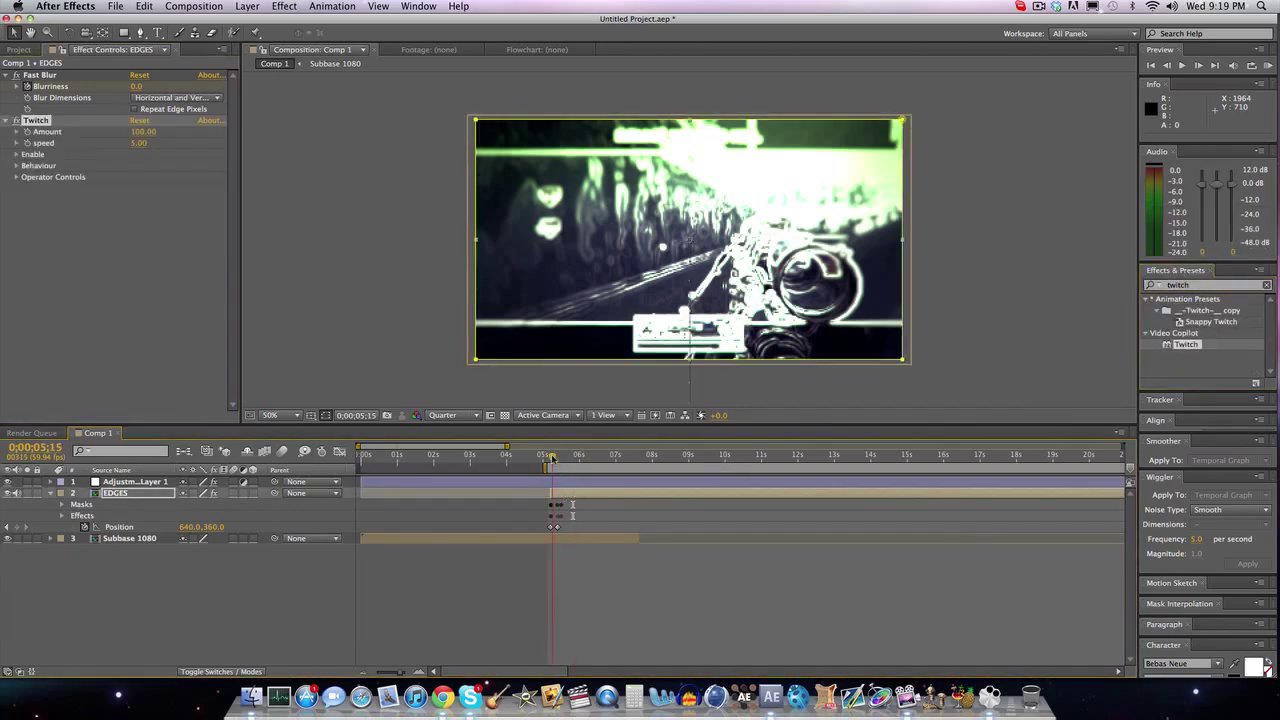
drag(552, 457, 549, 457)
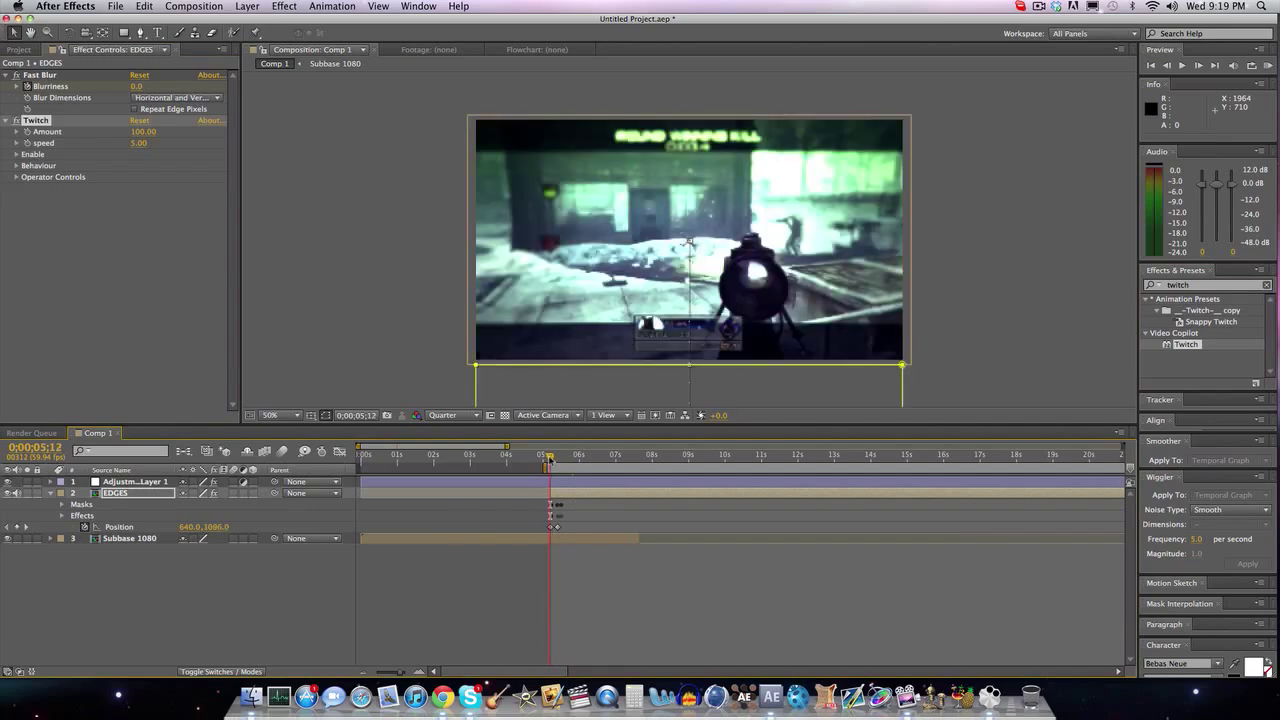
Set Twitch's speed to 10 and its Amount to 70 on the EDGES layer.
click(140, 143)
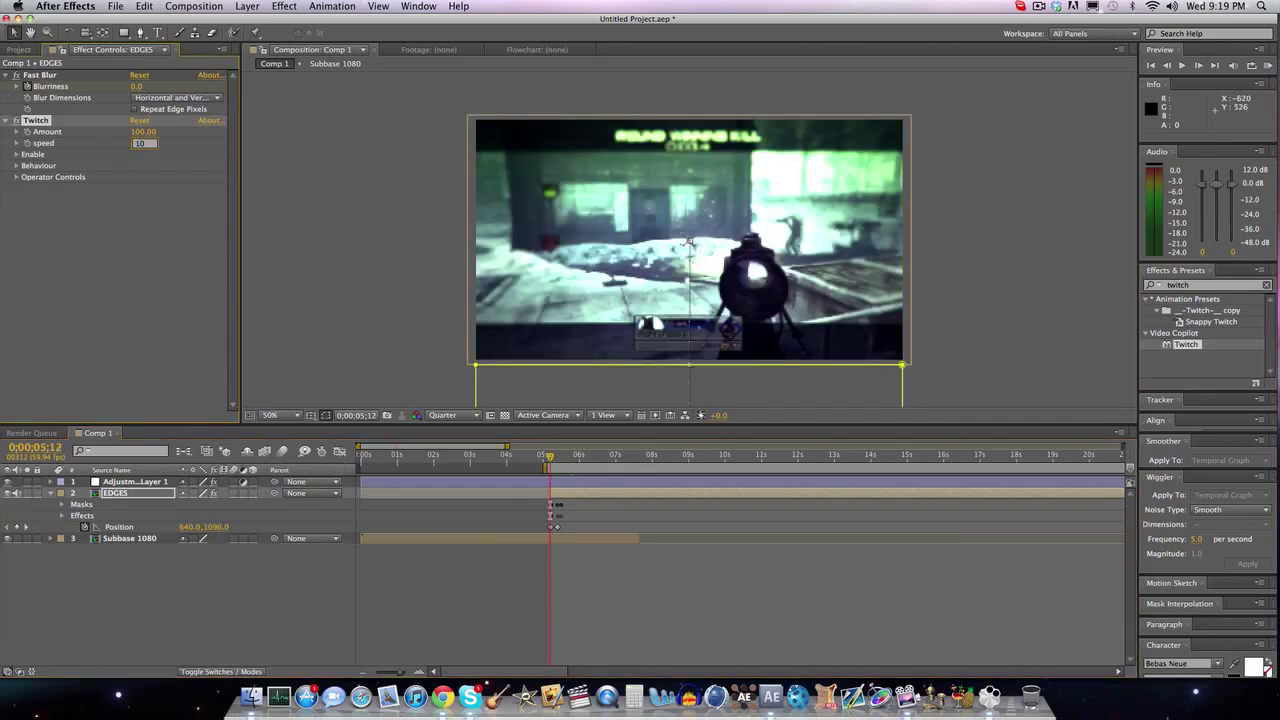
click(140, 132)
text(70)
key(Return)
Enable the Blur and Light operators of the Twitch effect.
click(16, 155)
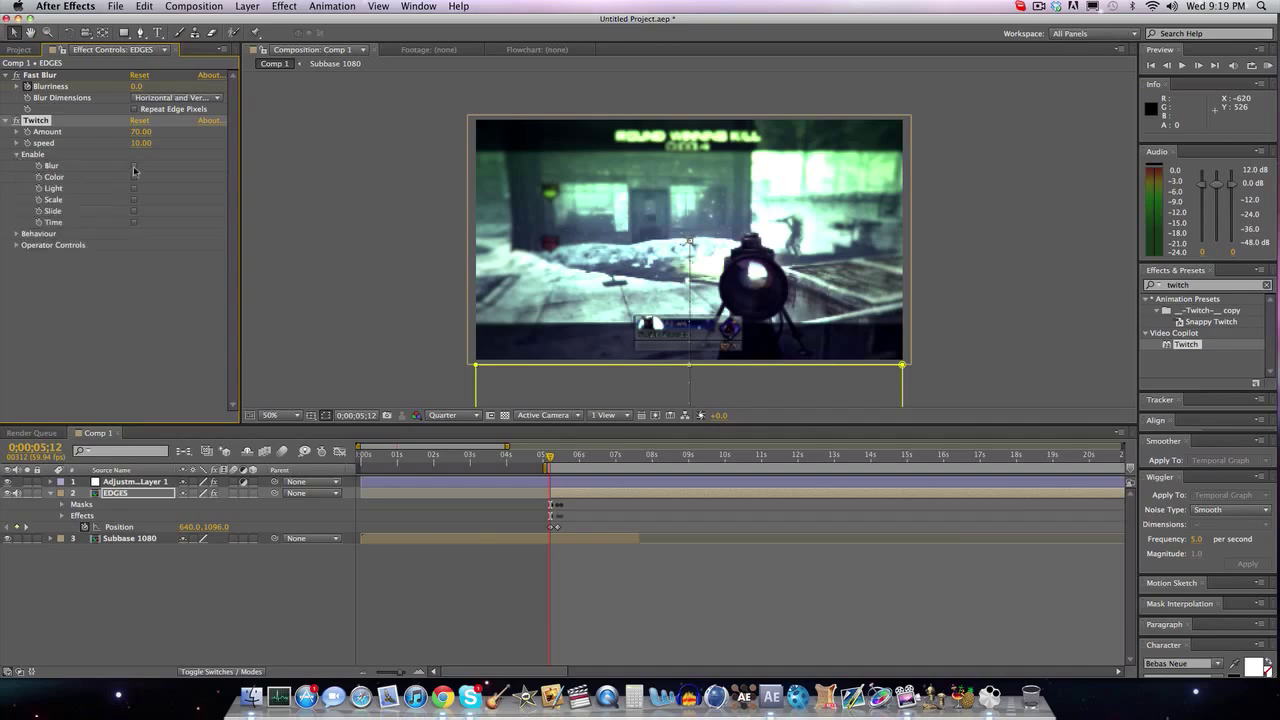
click(135, 189)
click(134, 166)
click(16, 155)
Check the Blur settings and the Light Amount among Twitch's operator controls.
click(17, 177)
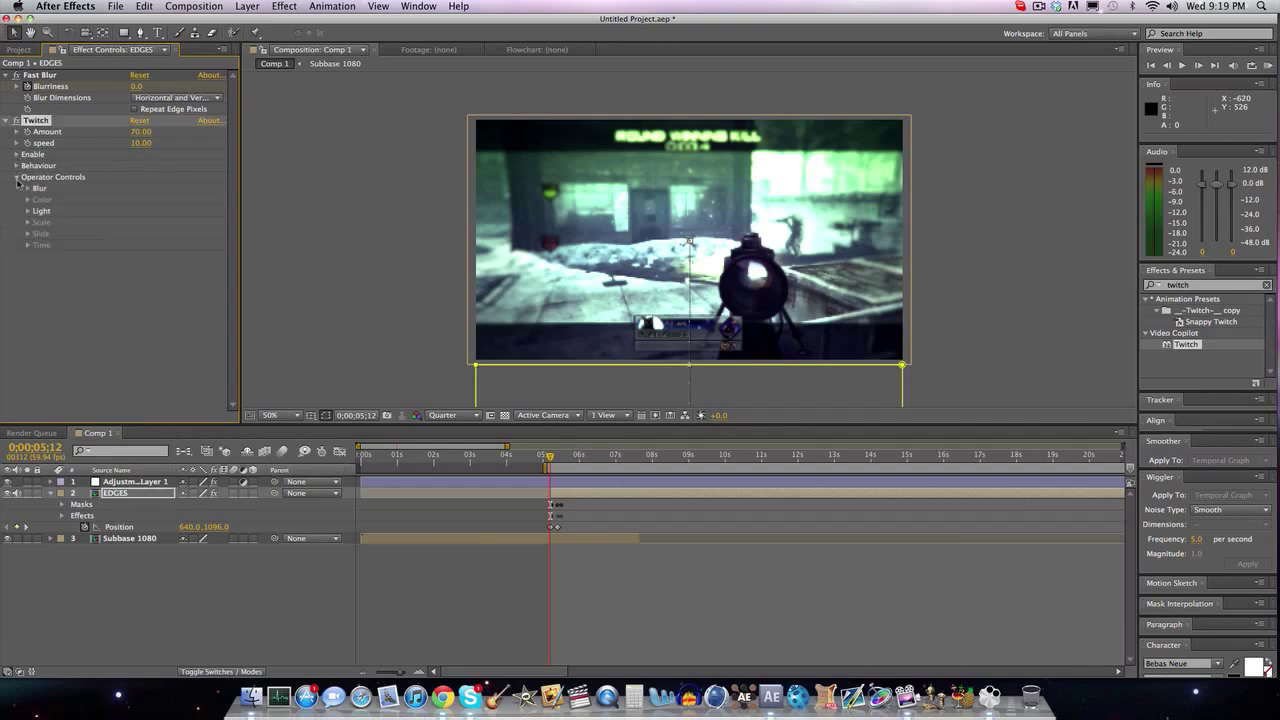
click(29, 188)
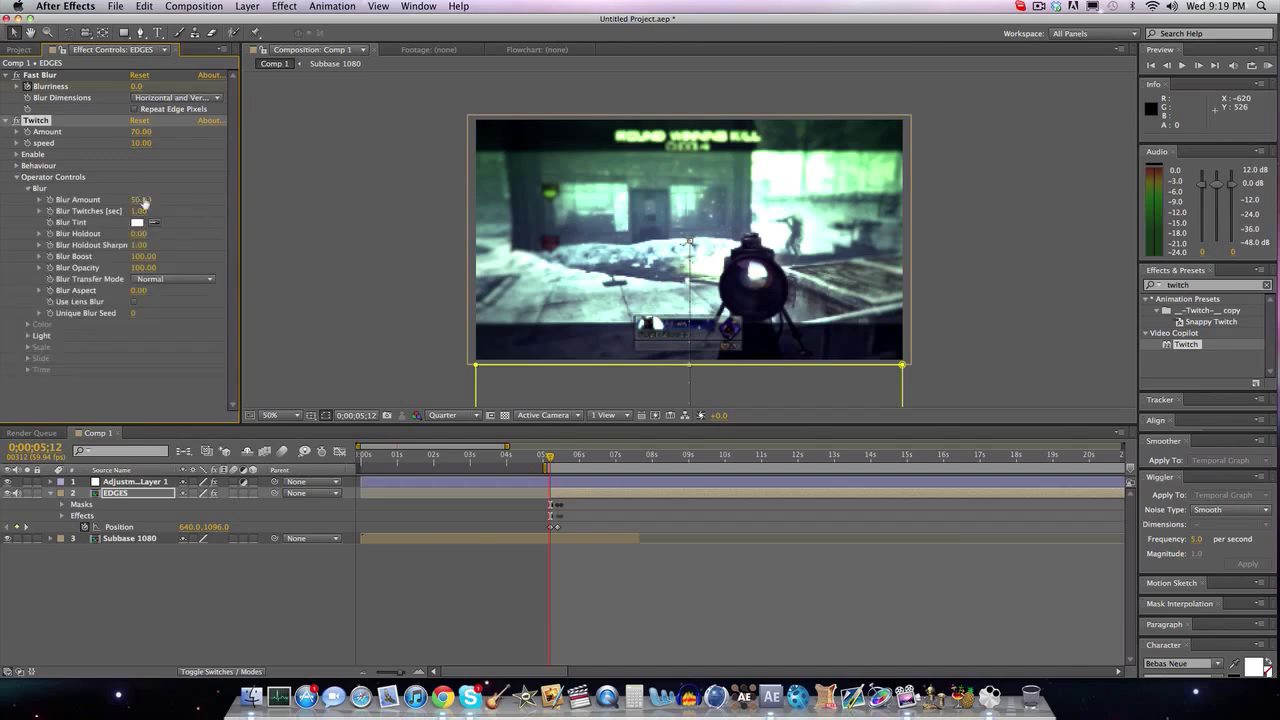
click(27, 188)
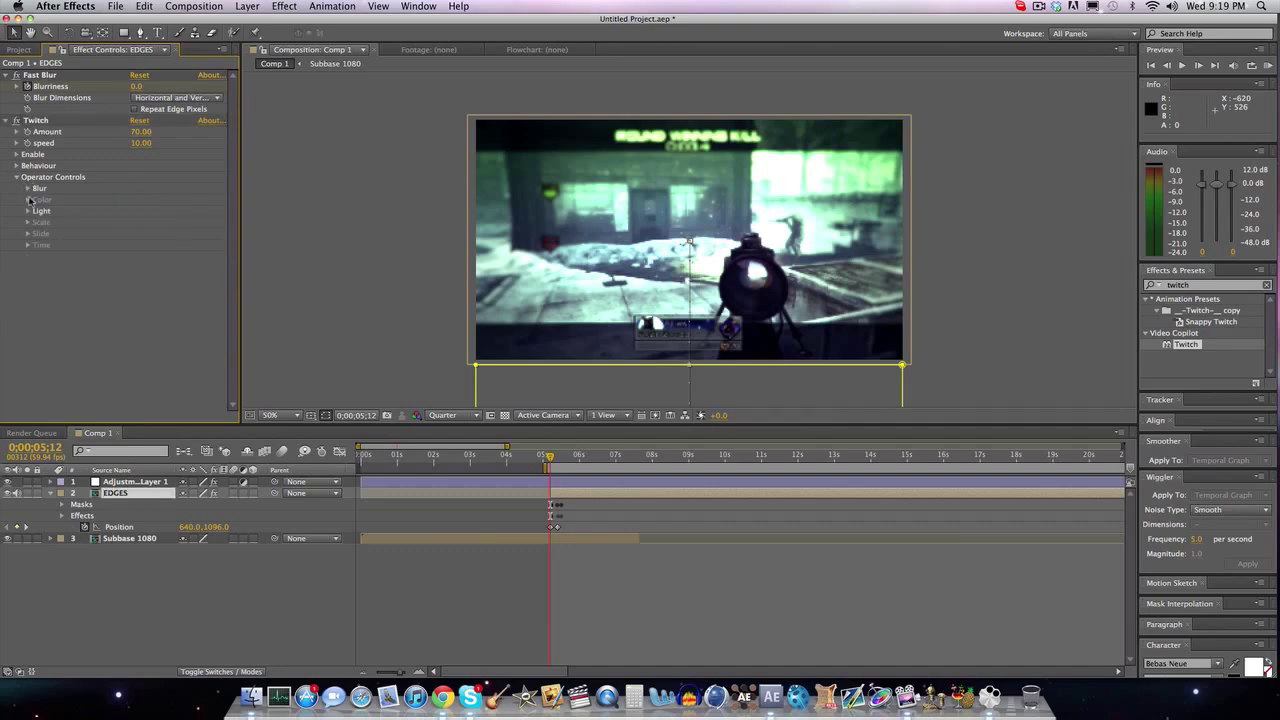
click(28, 211)
click(142, 222)
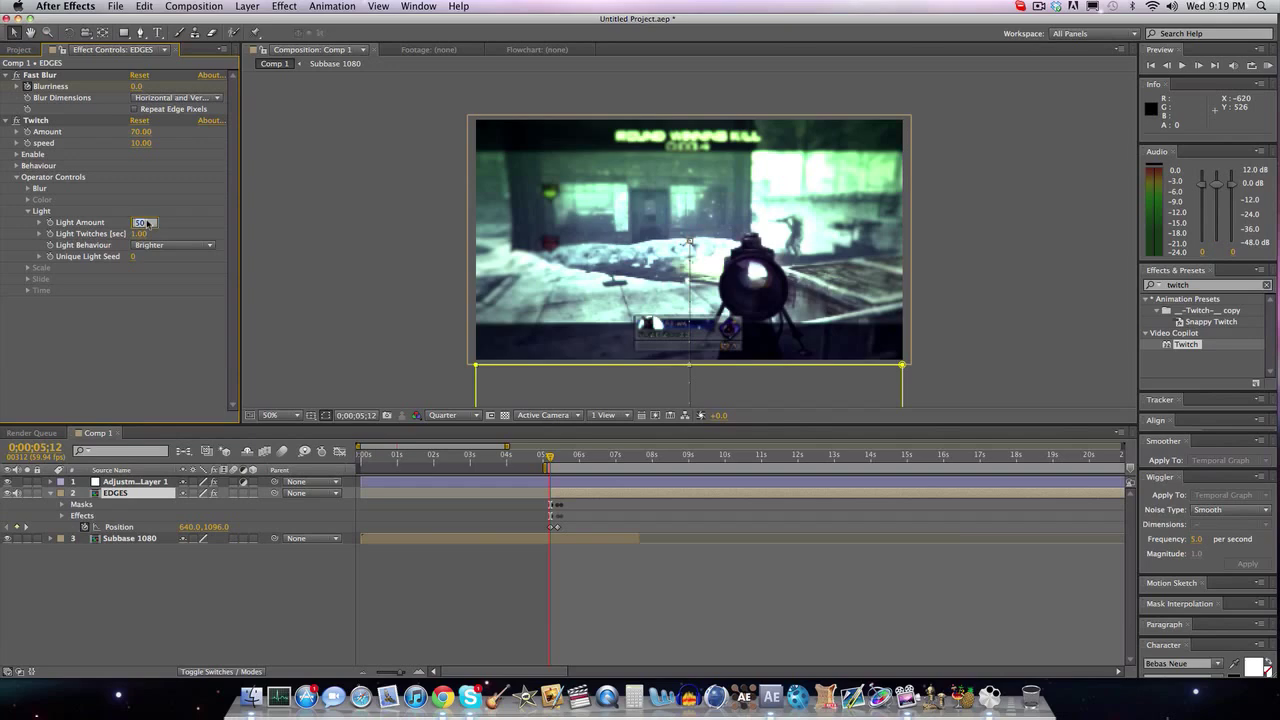
key(Return)
click(29, 212)
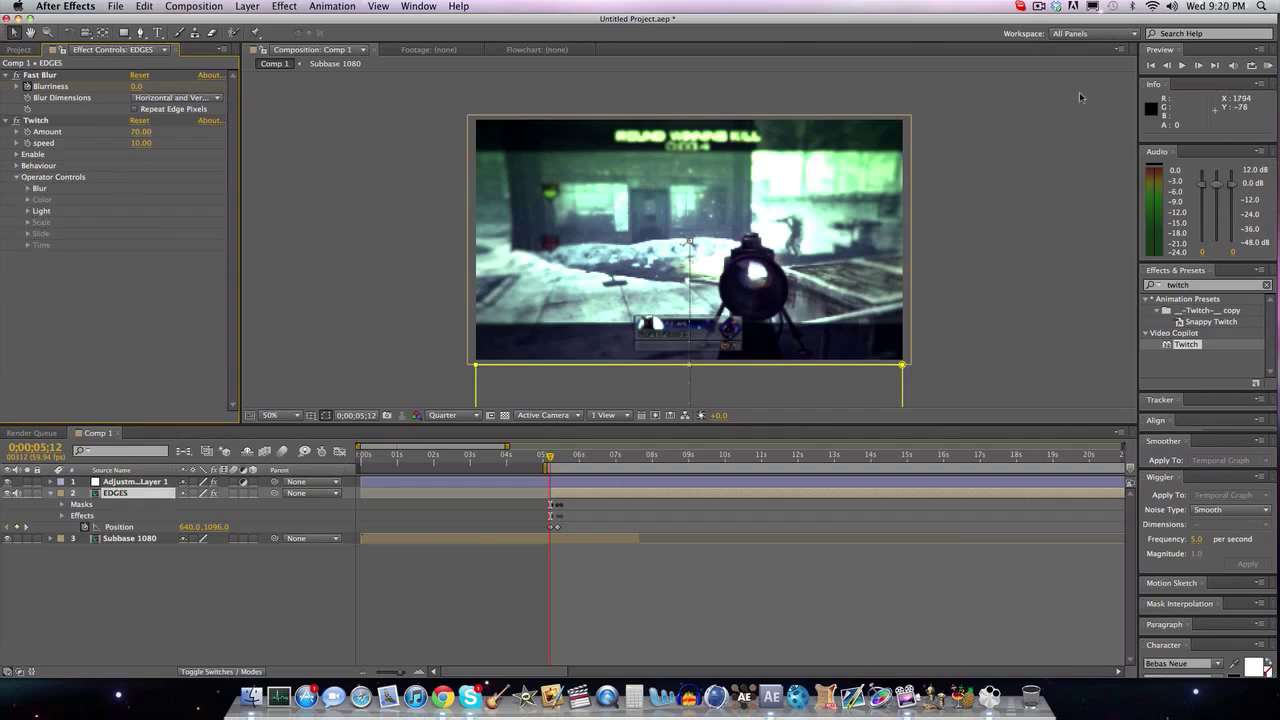
Keyframe Twitch's Amount at 70 and speed at 10 where the EDGES layer begins, and both at 0 at 0;00;06;32.
click(1167, 65)
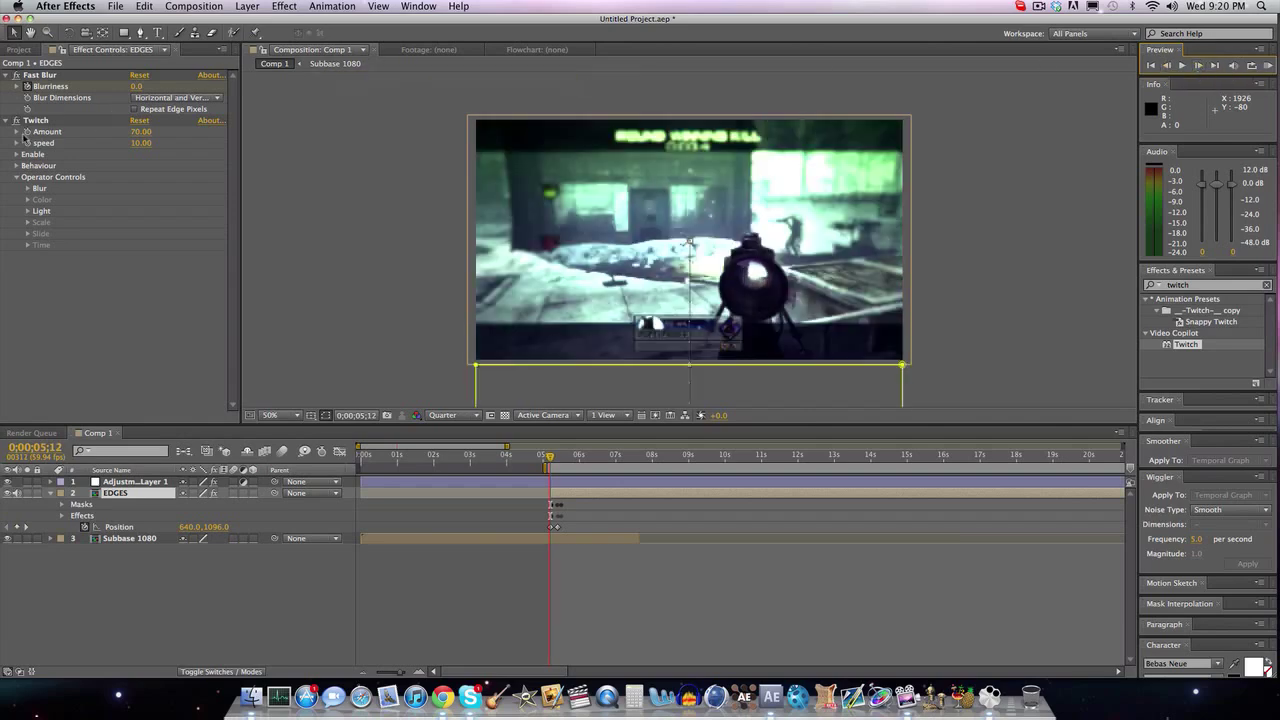
click(30, 121)
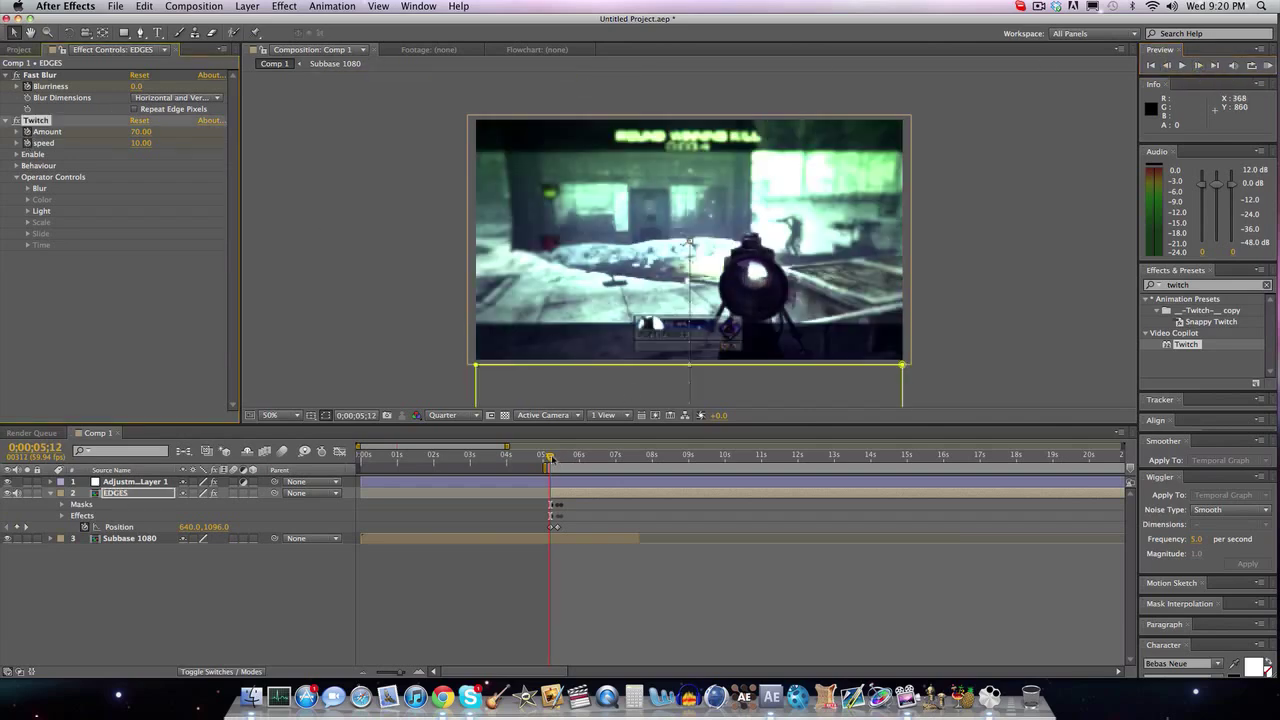
drag(549, 458, 599, 458)
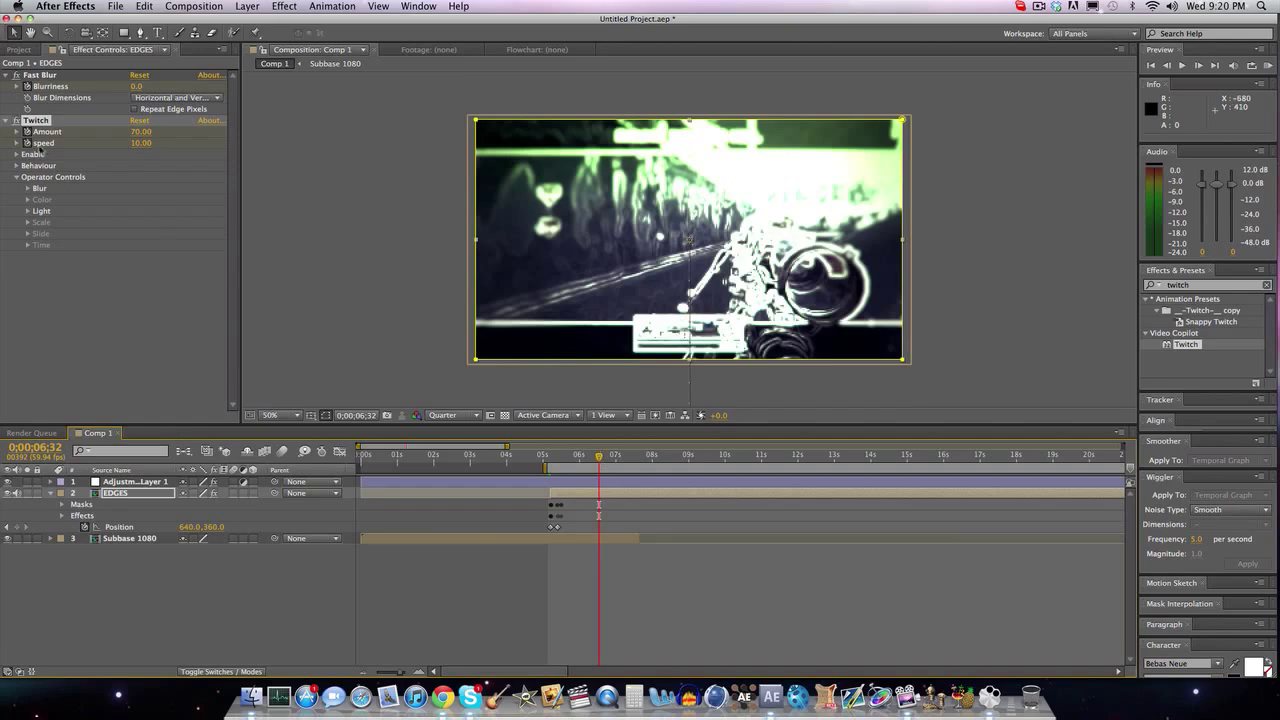
click(140, 121)
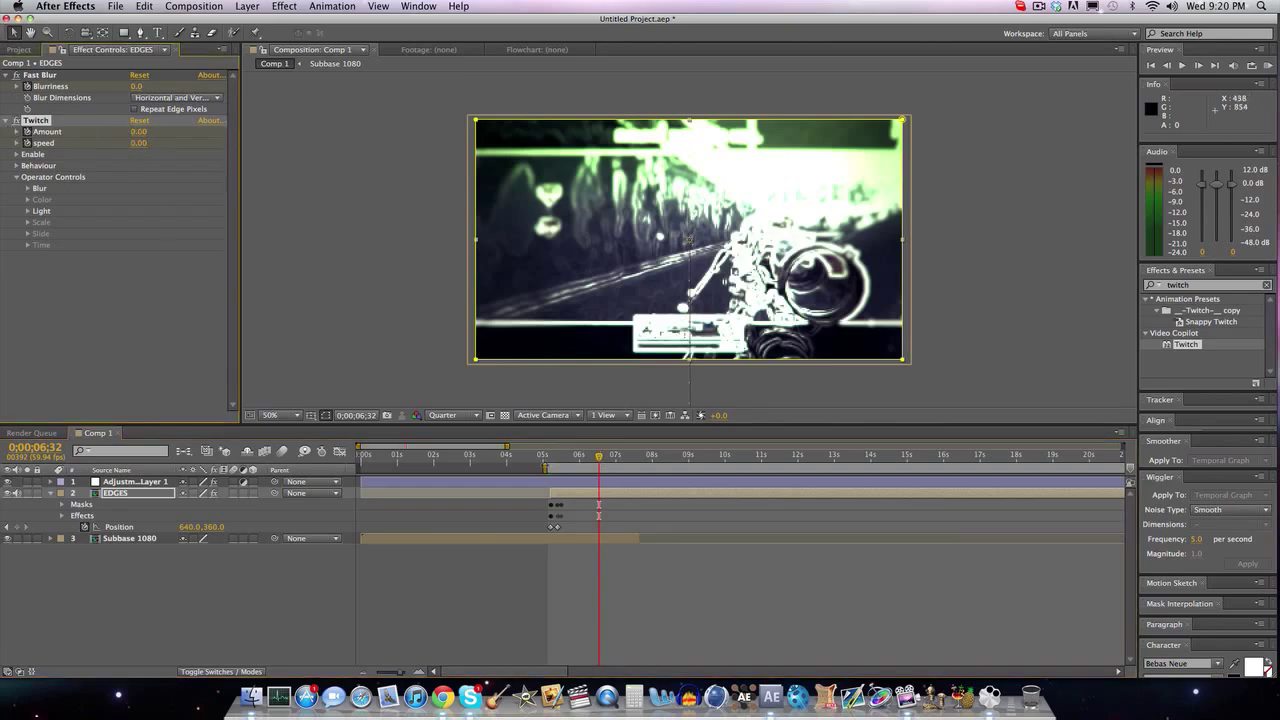
Start the work area just before 0;00;04;58 and run a RAM preview of the Twitch animation.
click(543, 466)
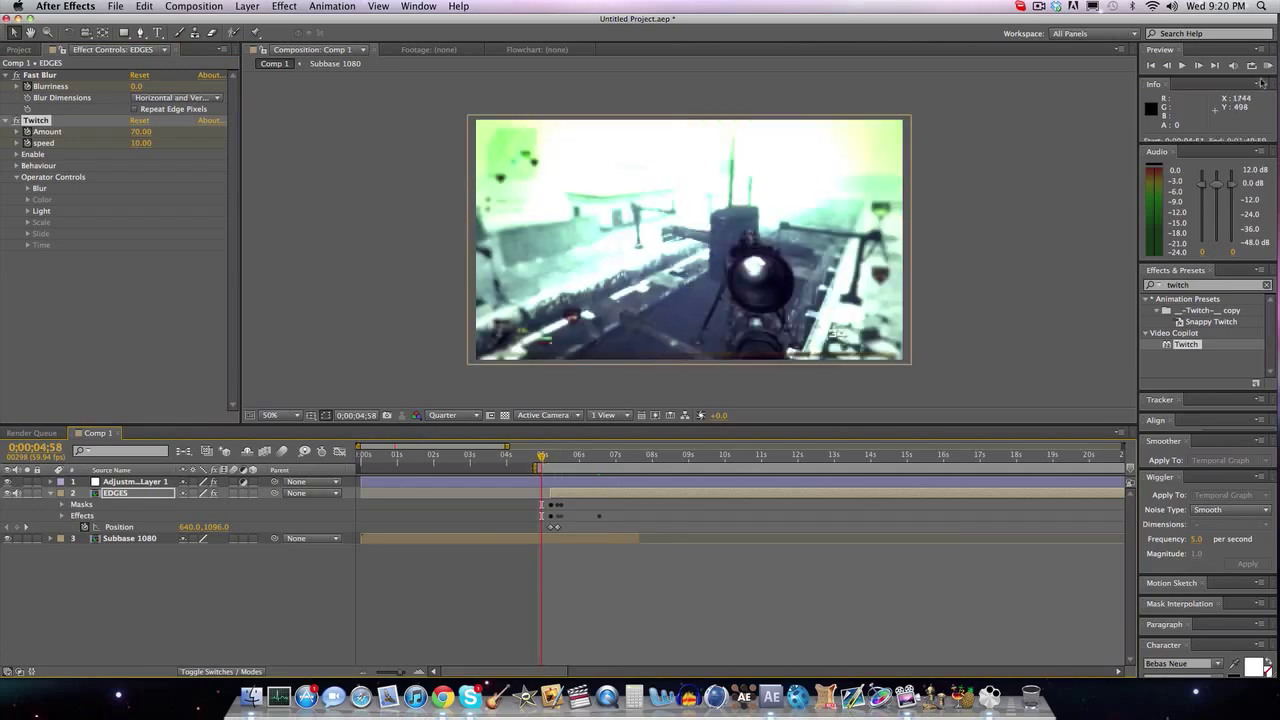
click(1267, 66)
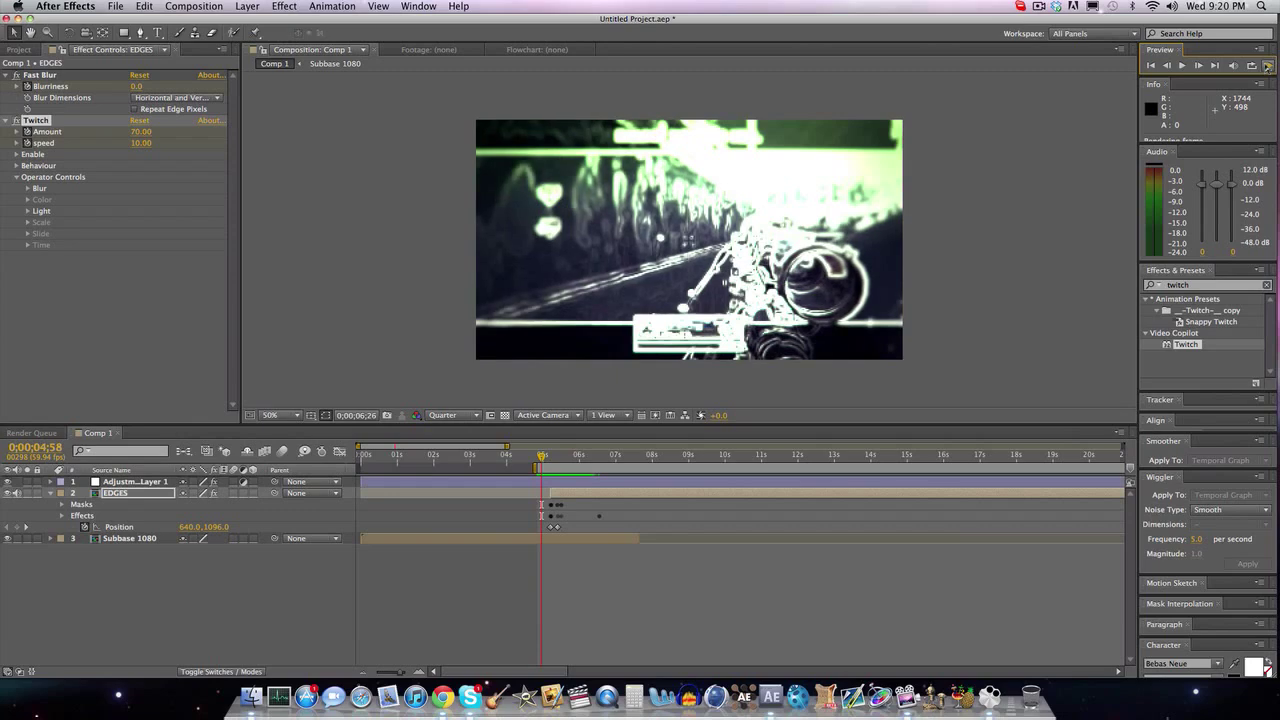
click(1267, 65)
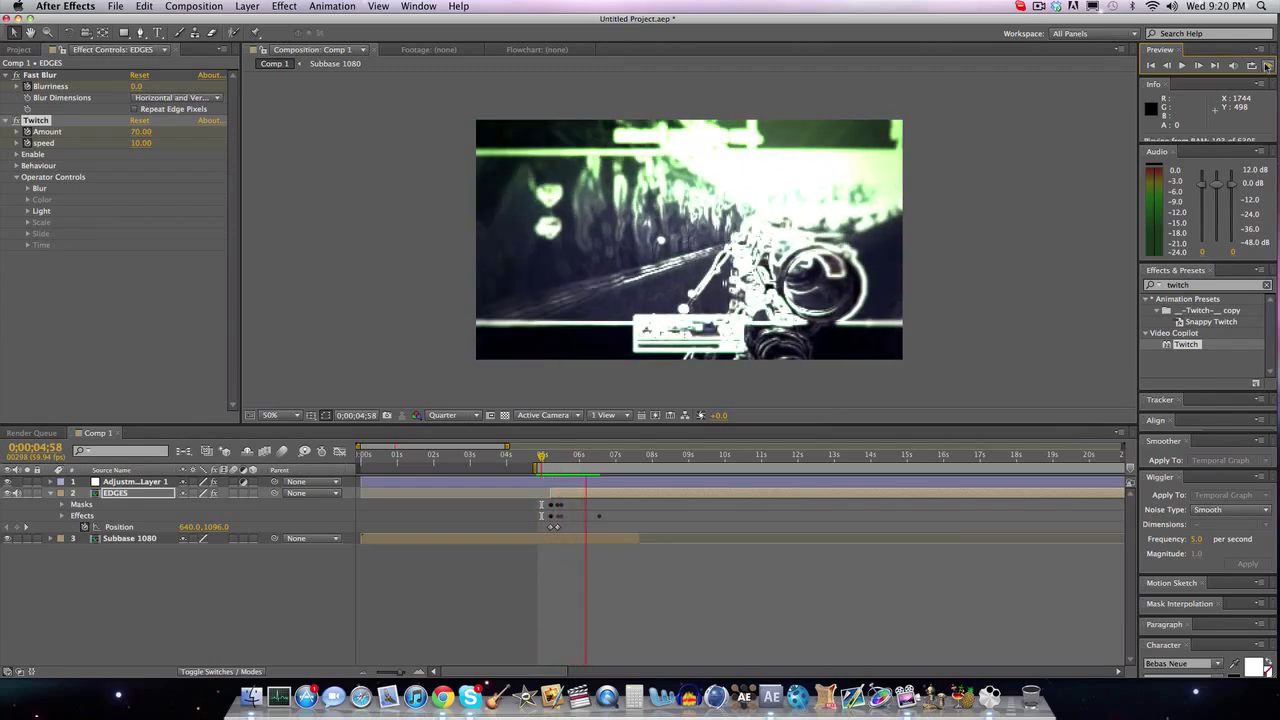
Place the playhead at 0;00;05;12 and apply the Levels effect to Adjustment Layer 1.
click(549, 458)
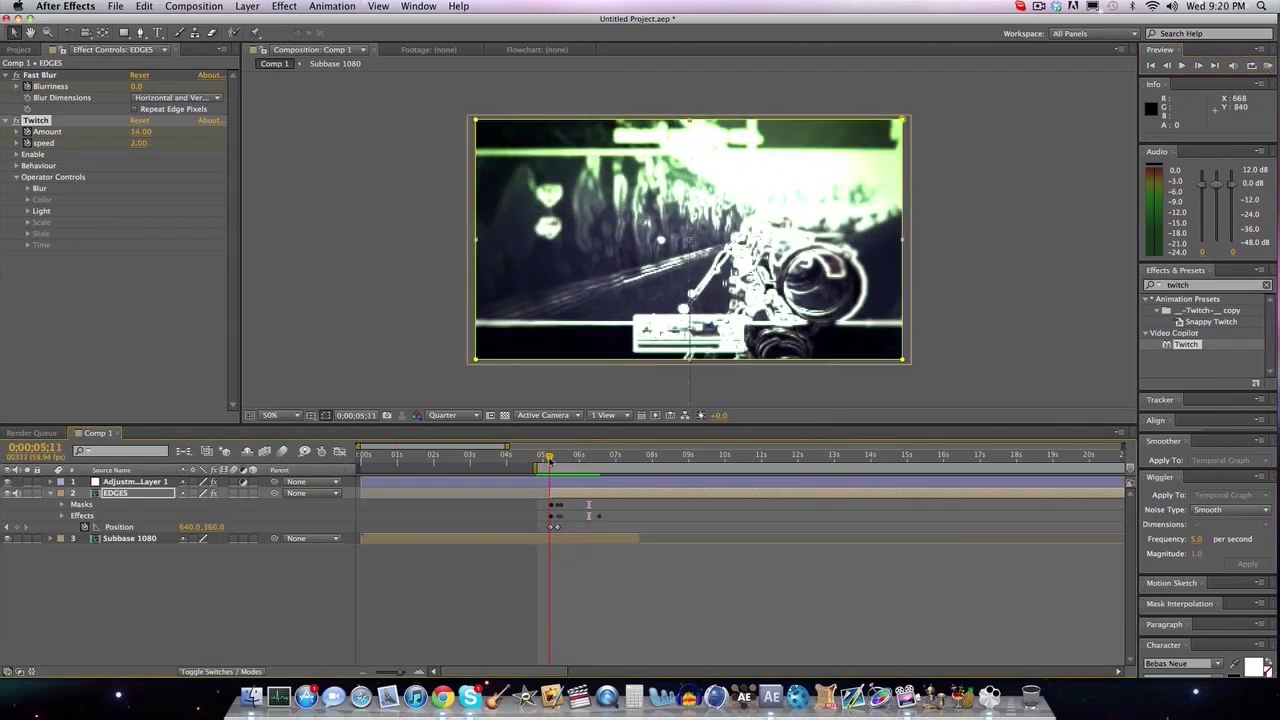
drag(549, 459, 550, 463)
click(571, 486)
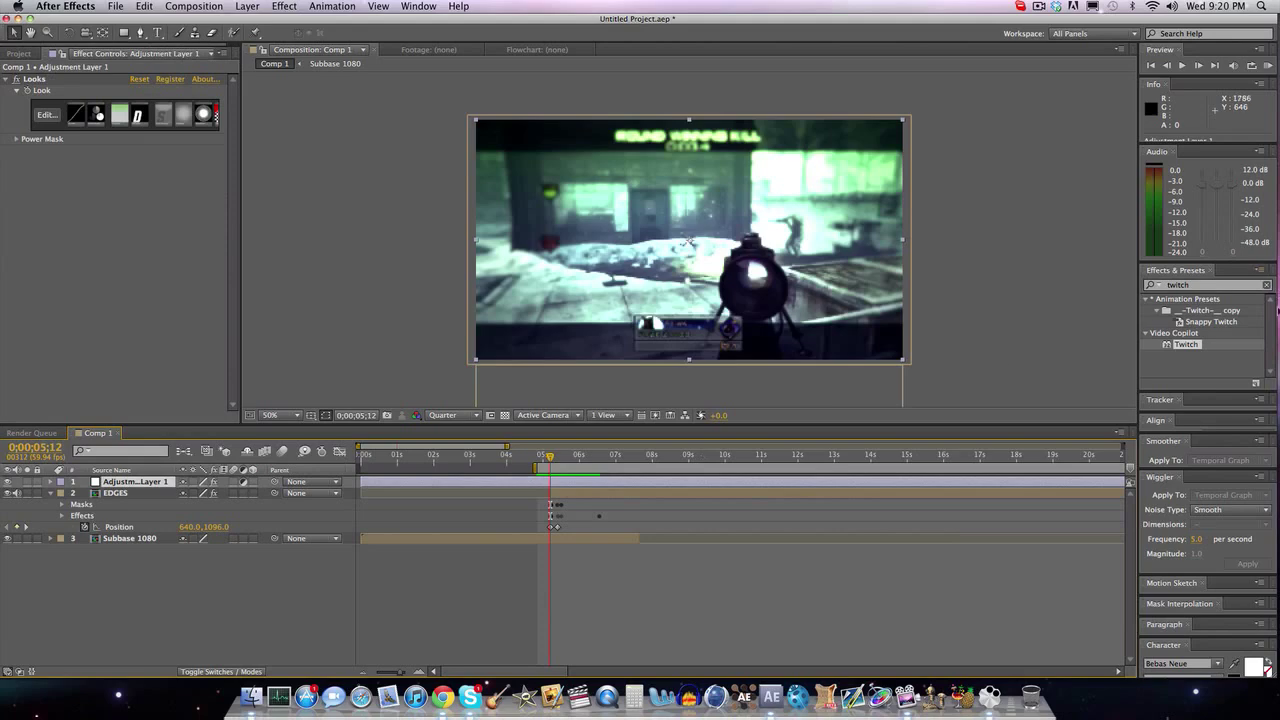
drag(1225, 287, 1117, 289)
text(levels)
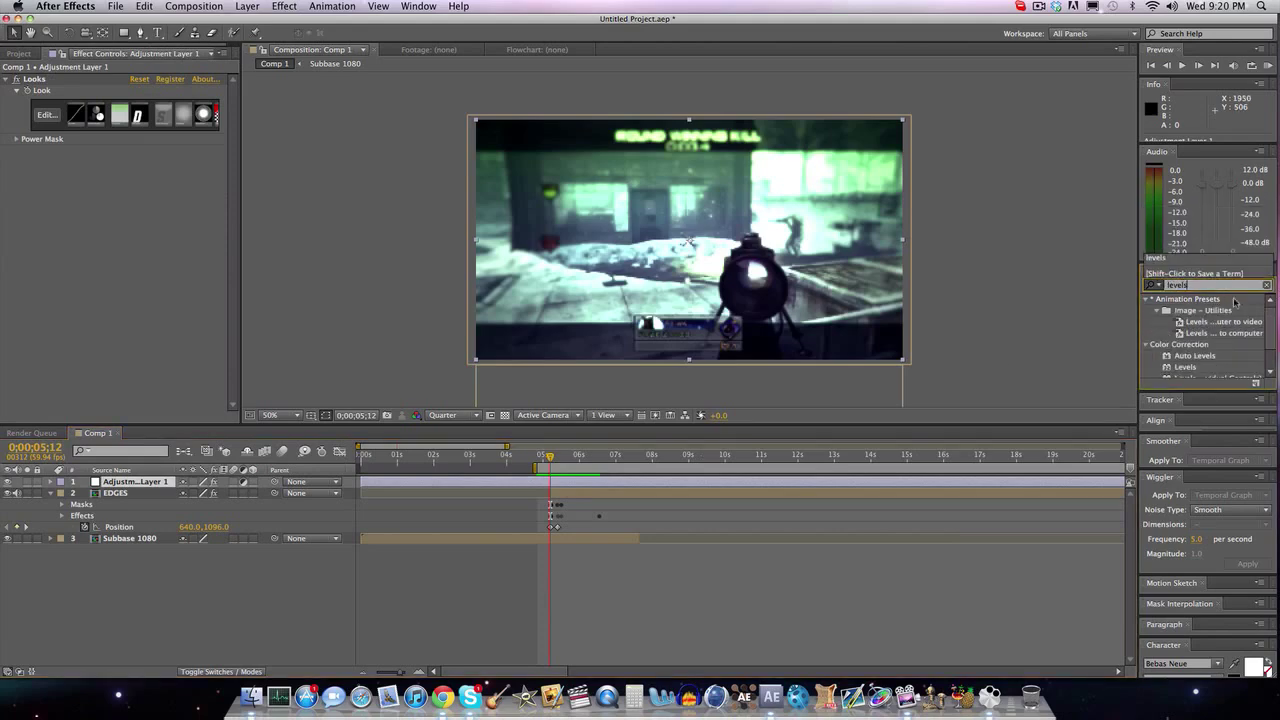
drag(1190, 368, 682, 483)
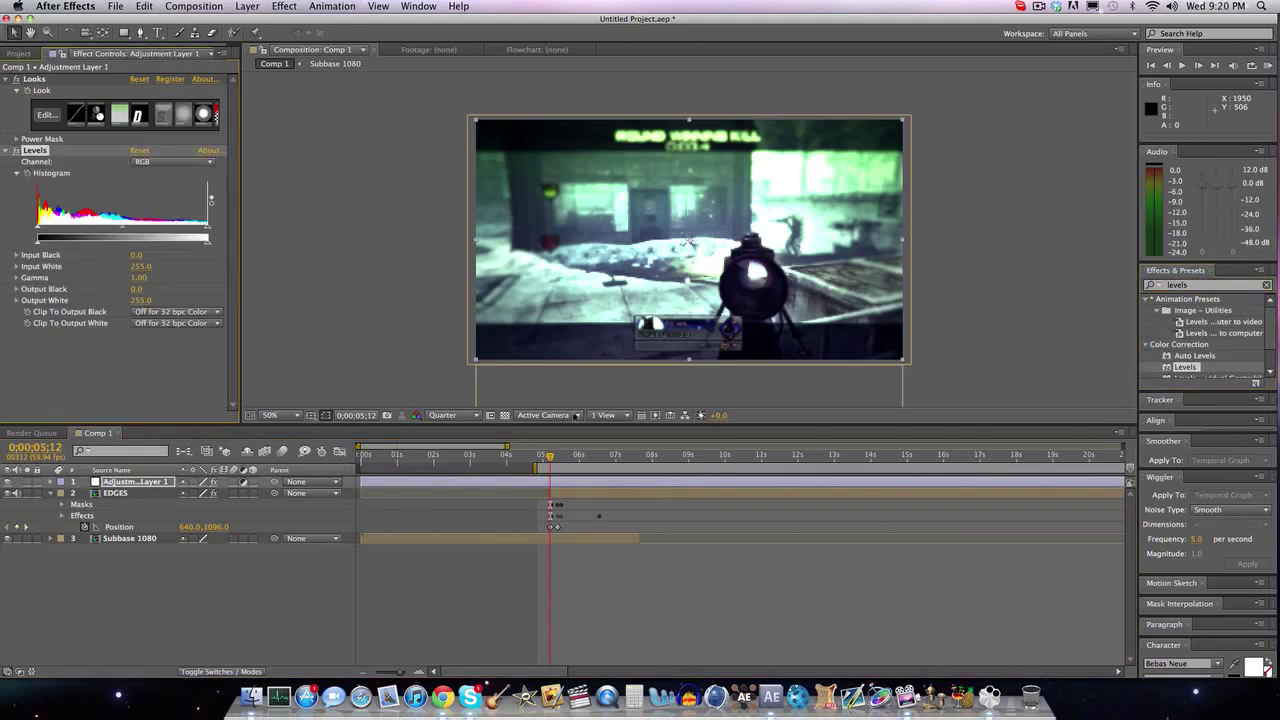
Keyframe the Levels histogram with Input White at 255 at 0;00;05;11, 122 at 0;00;05;12 and 255 at 0;00;05;59.
click(1165, 66)
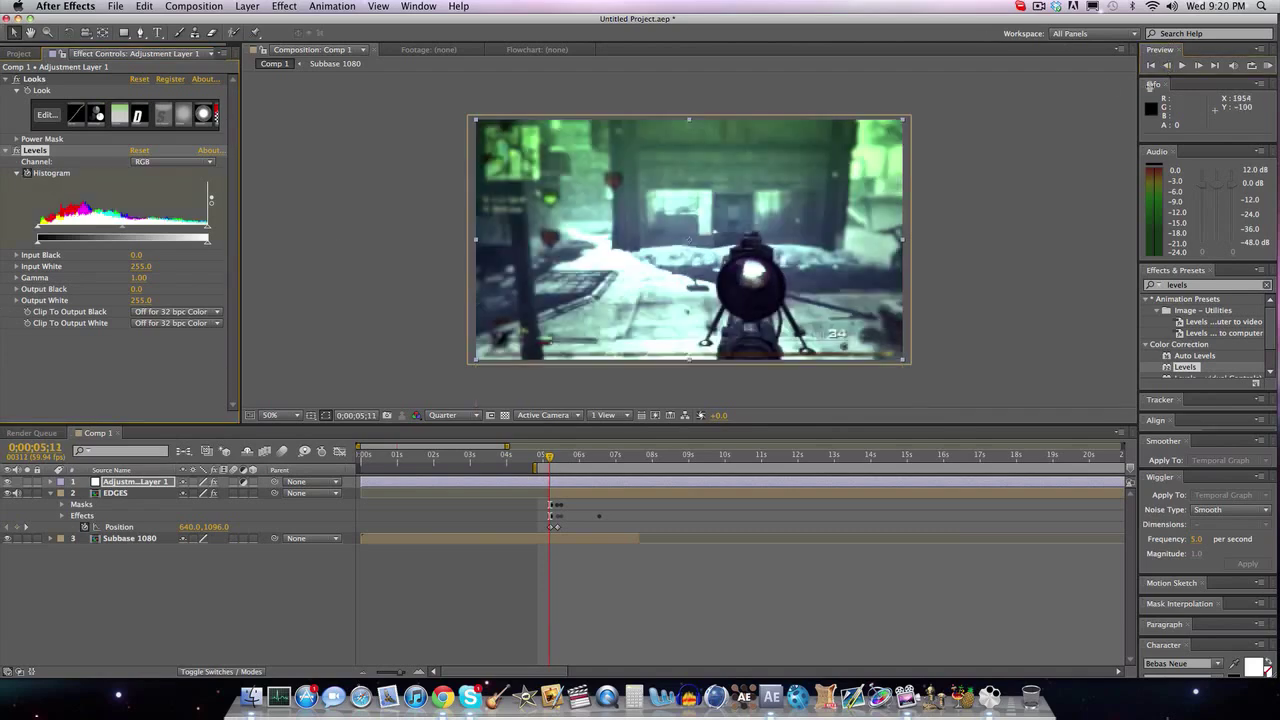
click(1200, 65)
drag(208, 237, 126, 231)
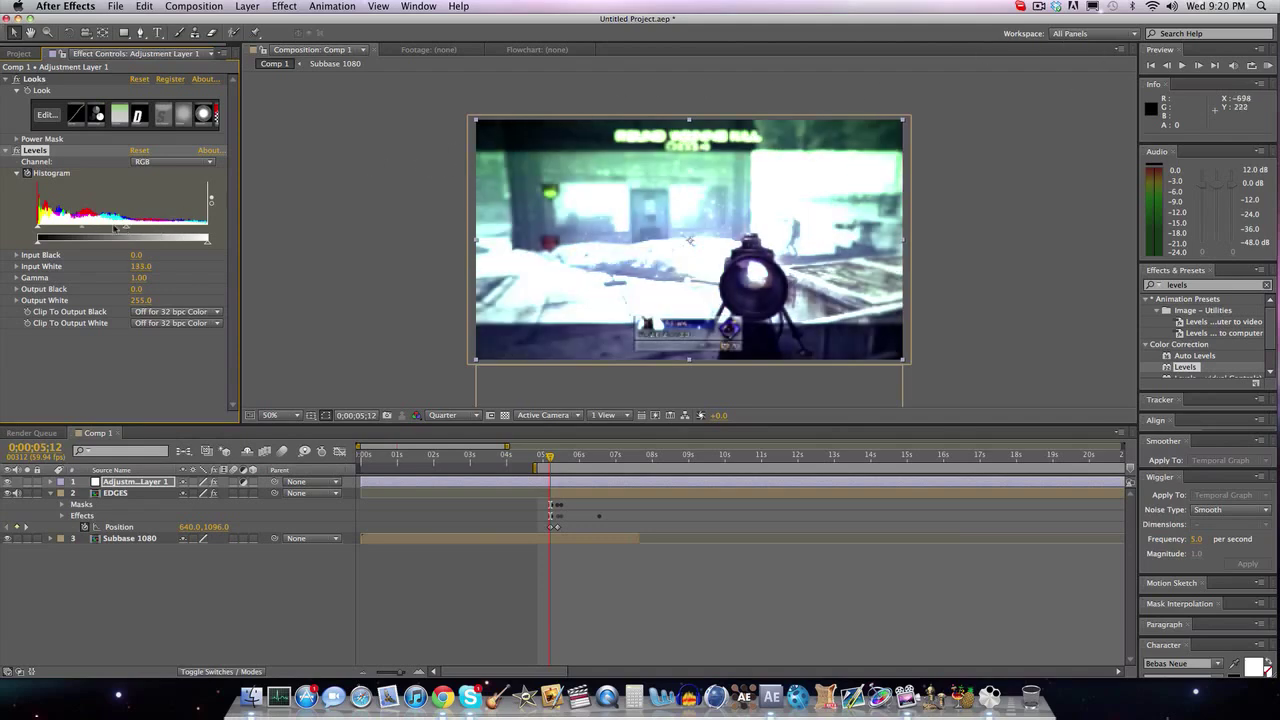
drag(125, 231, 119, 231)
drag(559, 458, 580, 459)
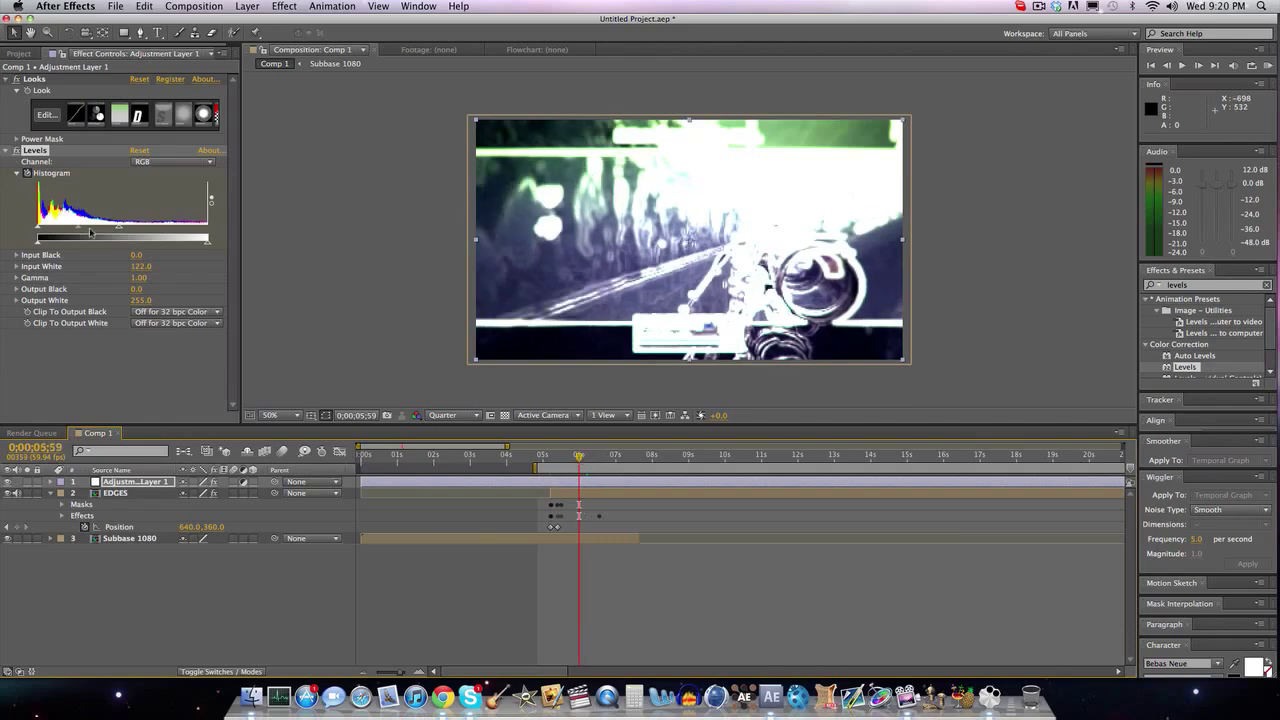
drag(117, 231, 250, 239)
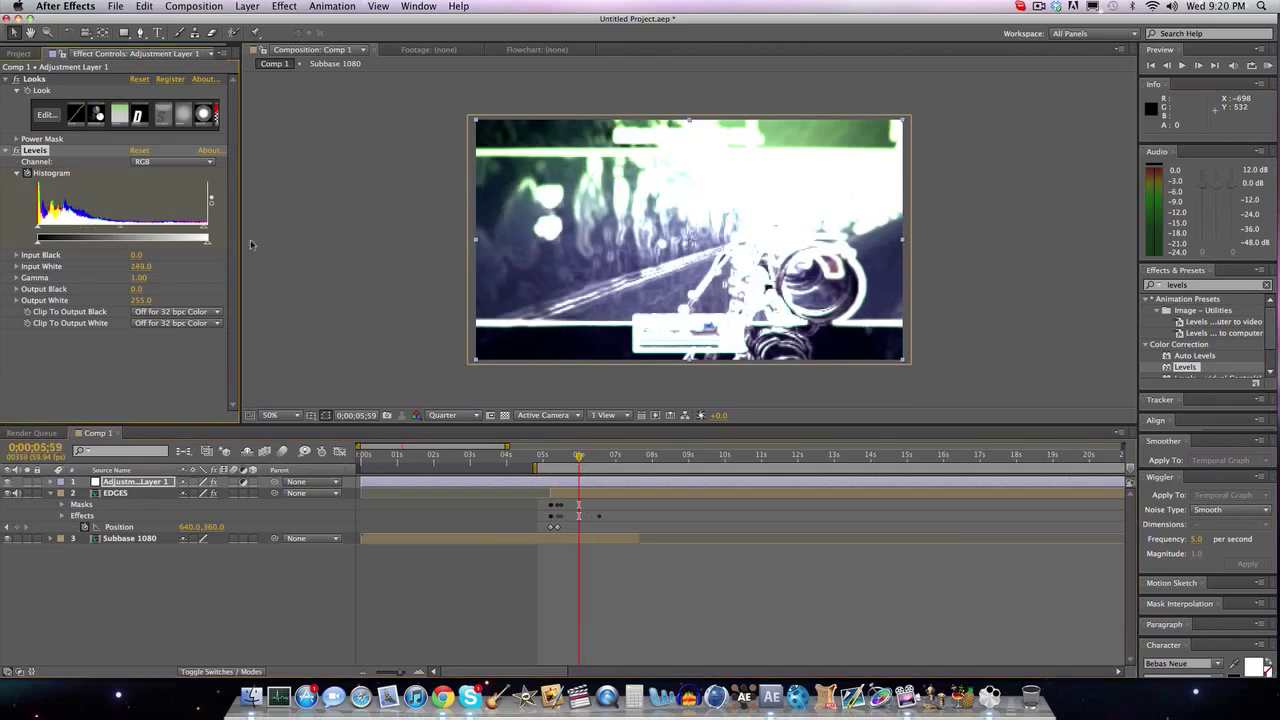
Run a RAM preview of the finished effect with the Levels flash, and collapse the EDGES layer's properties.
click(1268, 66)
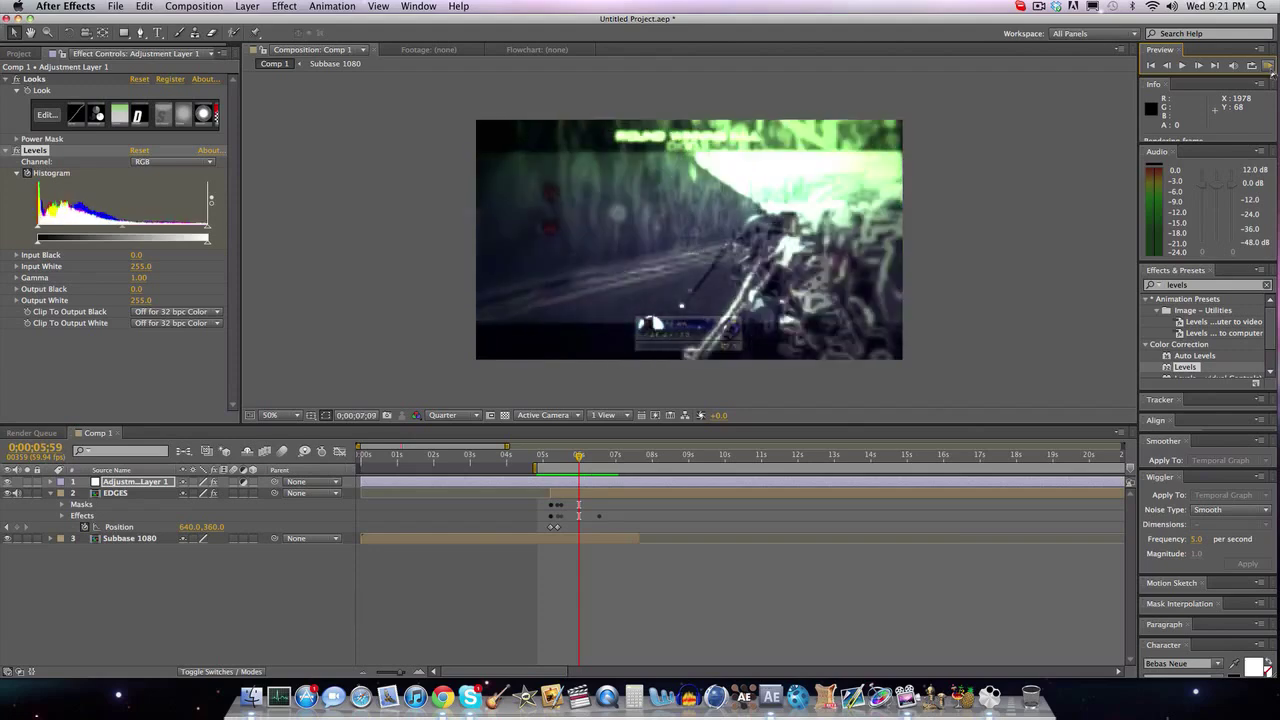
click(1269, 67)
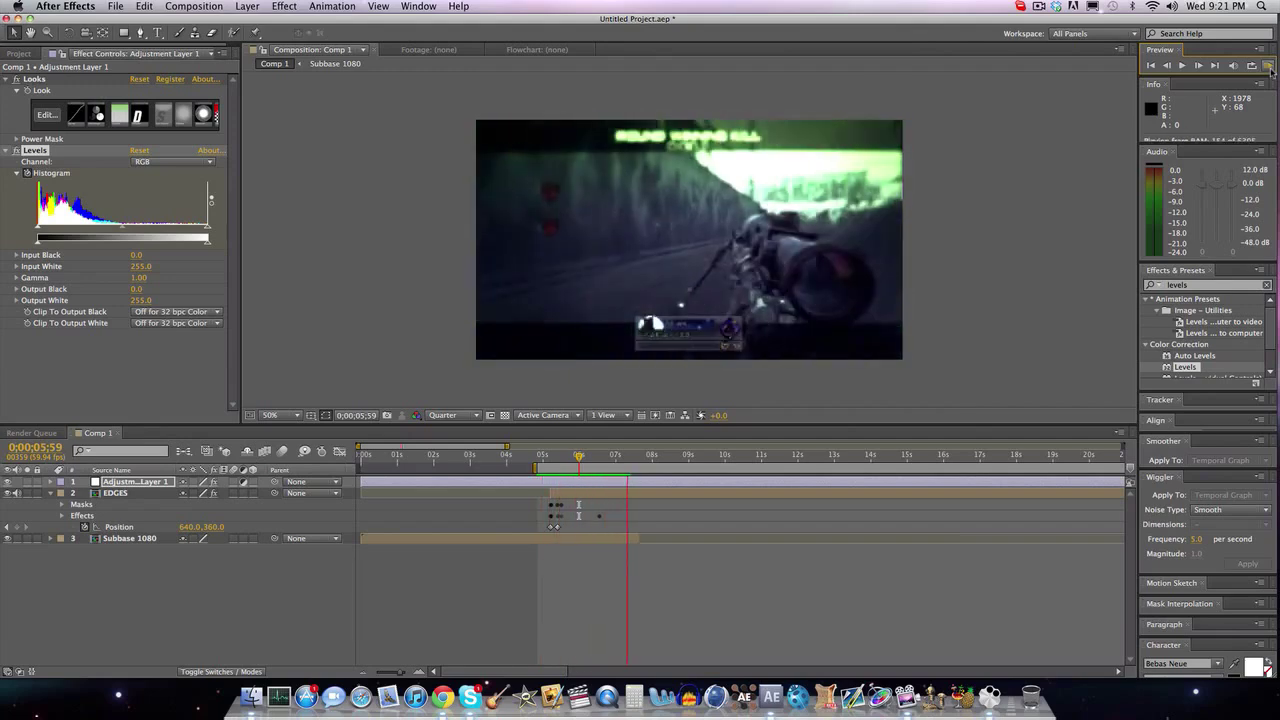
click(1270, 67)
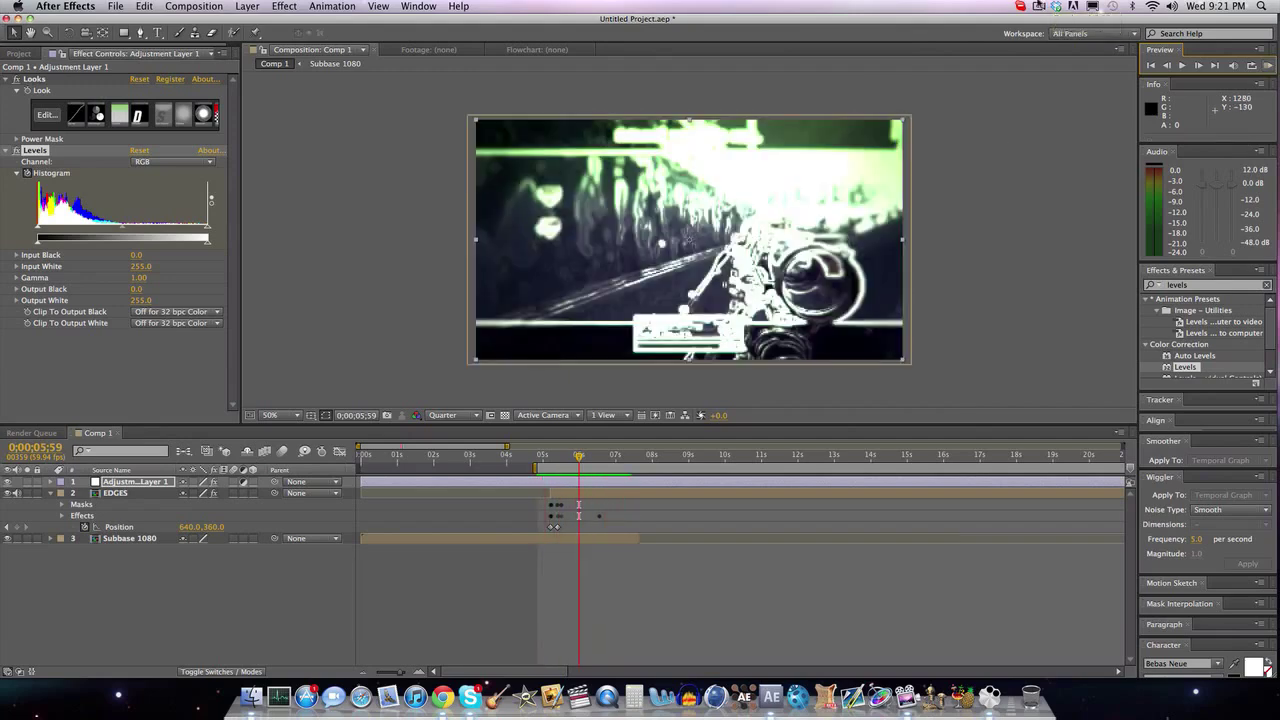
click(50, 494)
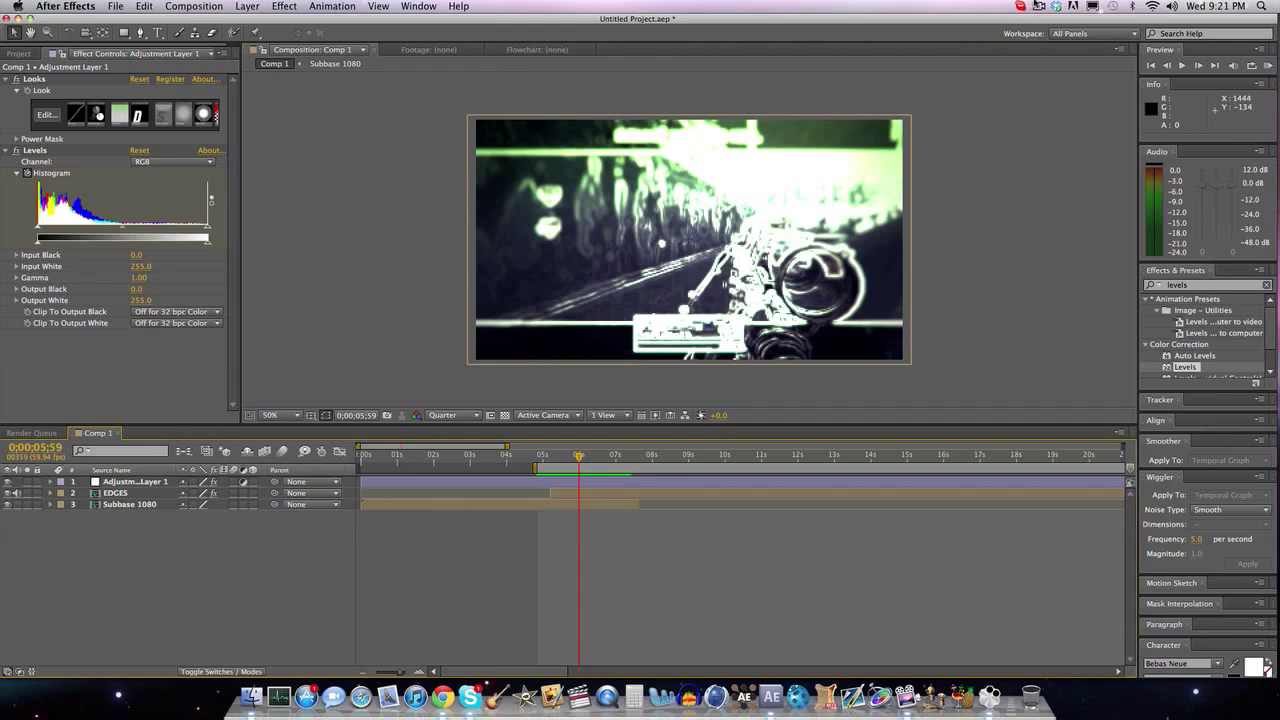
click(1039, 6)
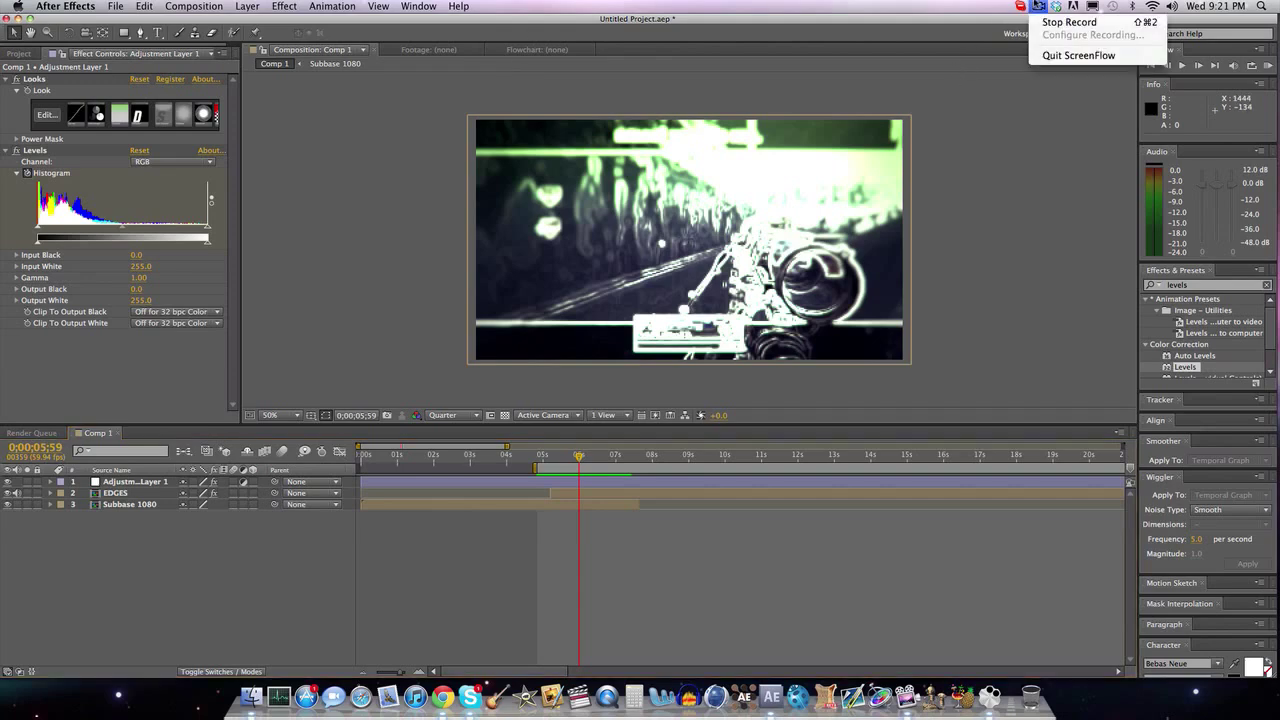